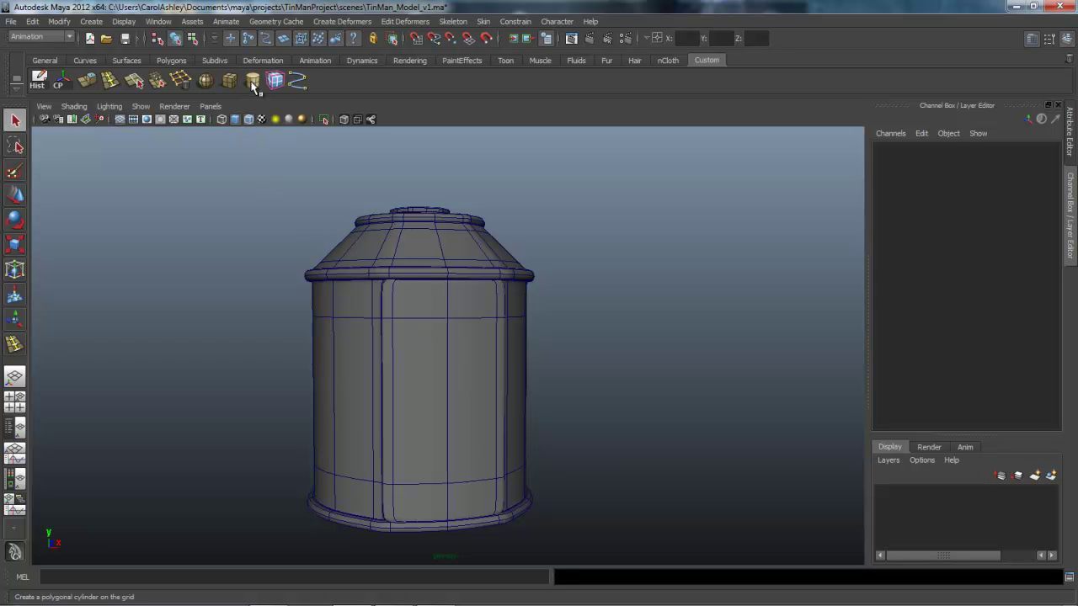
Create a polygon cylinder and raise it along Y to about 6.43, just below the torso
{"action": "left_click", "coordinate": [253, 82]}
{"action": "scroll", "coordinate": [577, 504], "scroll_direction": "down", "scroll_amount": 4}
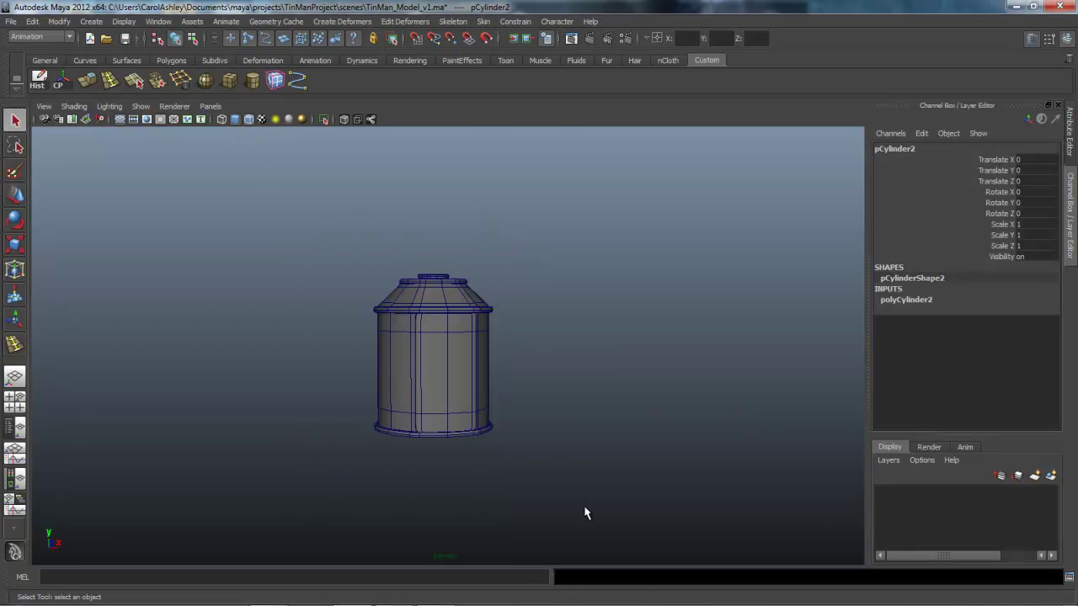
{"action": "middle_click_drag", "start_coordinate": [582, 505], "coordinate": [582, 323], "text": "alt"}
{"action": "middle_click_drag", "start_coordinate": [602, 459], "coordinate": [600, 394], "text": "alt"}
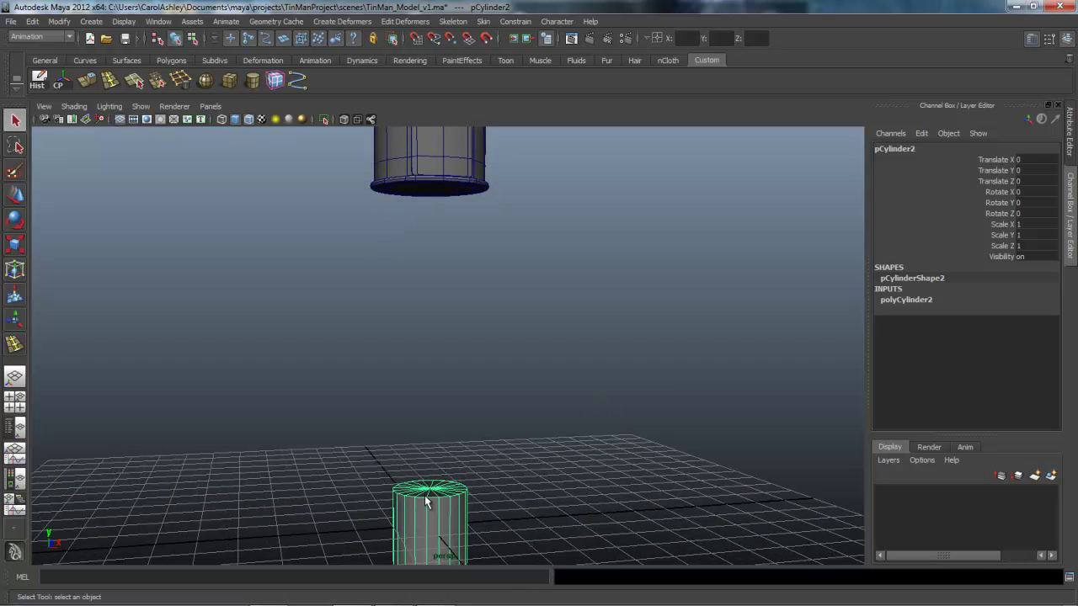
{"action": "key", "text": "w"}
{"action": "left_click_drag", "start_coordinate": [426, 502], "coordinate": [445, 245]}
{"action": "middle_click_drag", "start_coordinate": [497, 354], "coordinate": [503, 437], "text": "alt"}
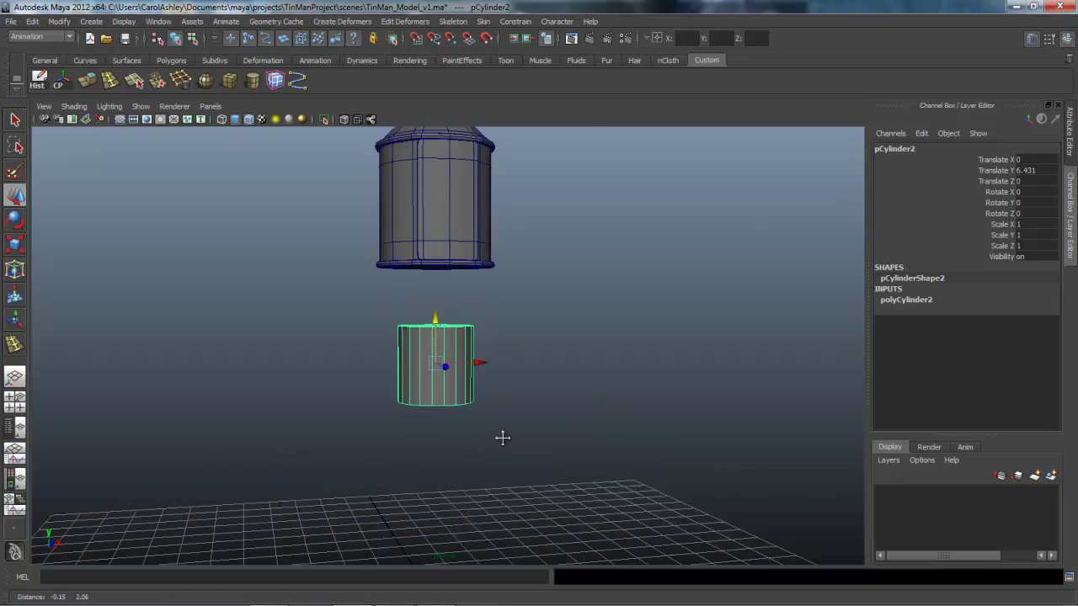
{"action": "right_click_drag", "start_coordinate": [502, 437], "coordinate": [560, 462], "text": "alt"}
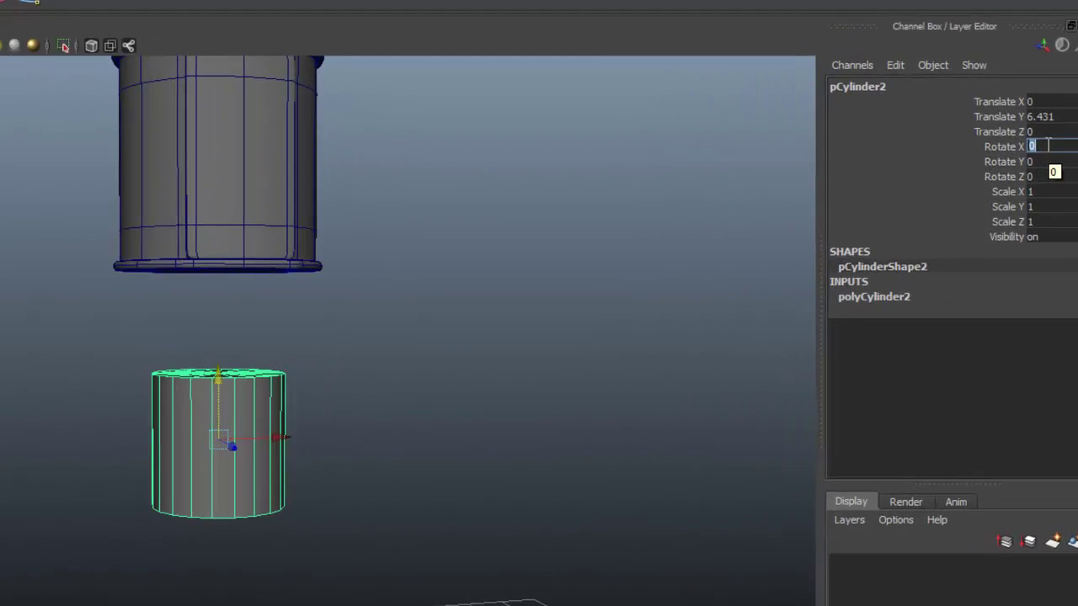
Rotate the cylinder 90 degrees about X and set its axis subdivisions to 12
{"action": "type", "text": "90"}
{"action": "key", "text": "Return"}
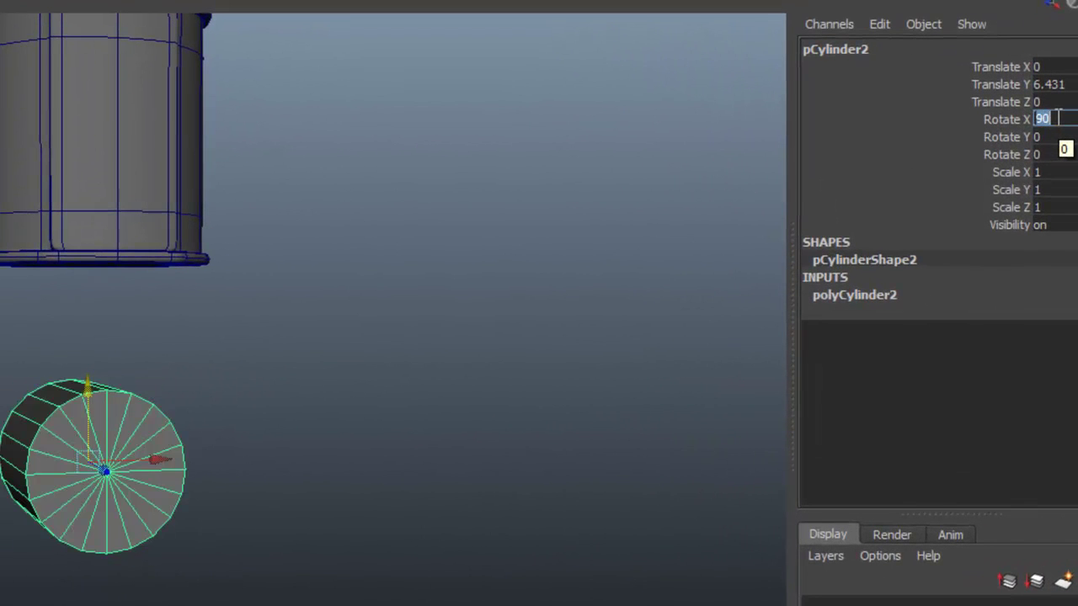
{"action": "left_click", "coordinate": [865, 297]}
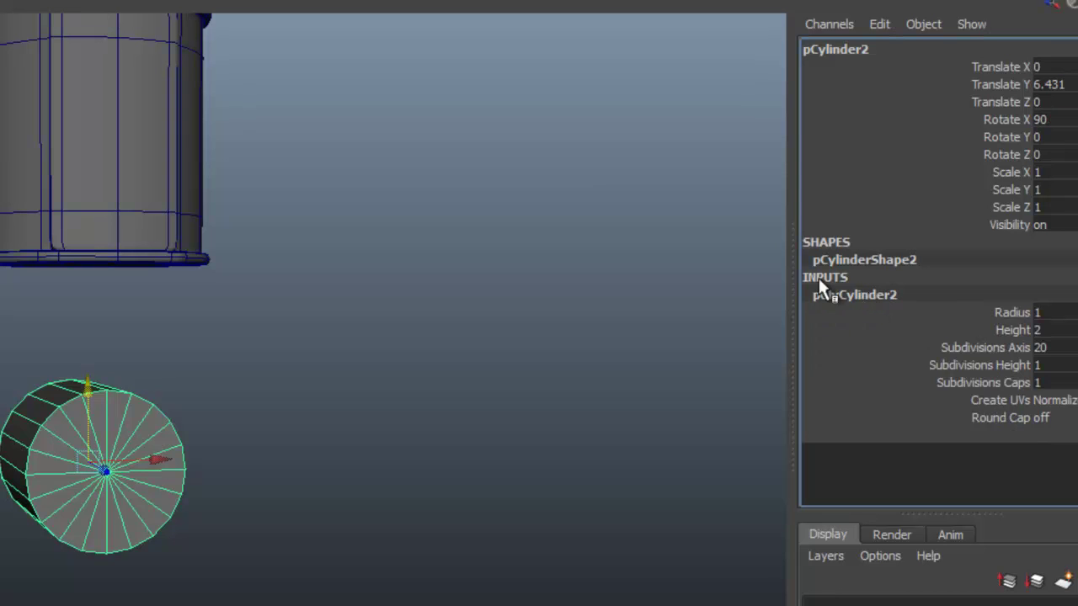
{"action": "double_click", "coordinate": [1054, 346]}
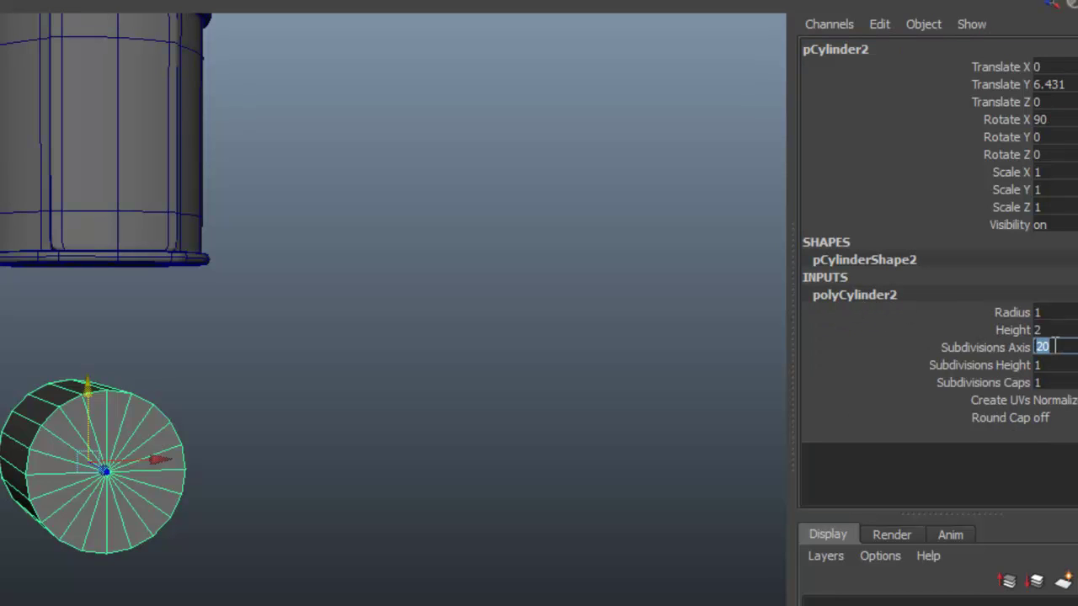
{"action": "type", "text": "12"}
{"action": "key", "text": "Return"}
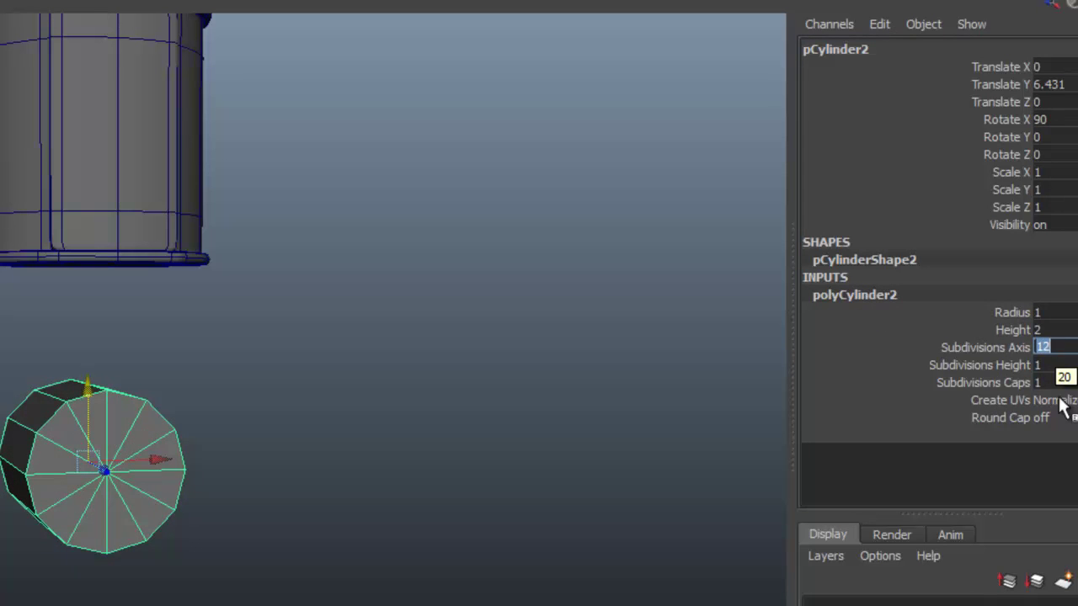
Set the cylinder's cap subdivisions to 0 and its height subdivisions to 2
{"action": "double_click", "coordinate": [1052, 381]}
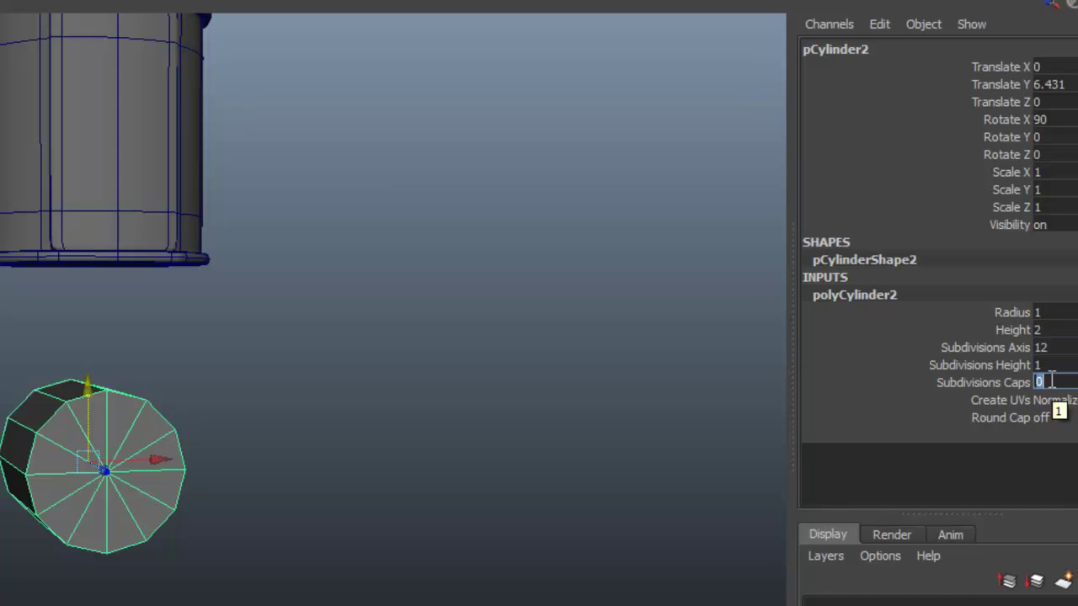
{"action": "key", "text": "Return"}
{"action": "key", "text": "Up"}
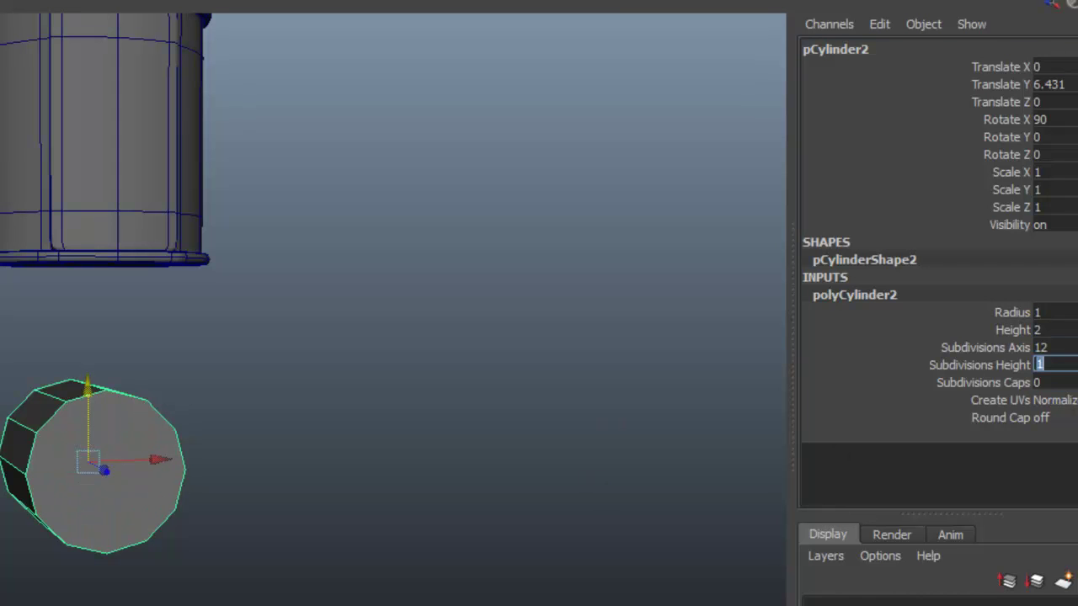
{"action": "type", "text": "2"}
{"action": "key", "text": "Return"}
Delete all faces of the cylinder's rear half, keeping the front half with its cap
{"action": "left_click_drag", "start_coordinate": [3, 522], "coordinate": [77, 513], "text": "alt"}
{"action": "middle_click_drag", "start_coordinate": [78, 514], "coordinate": [223, 495], "text": "alt"}
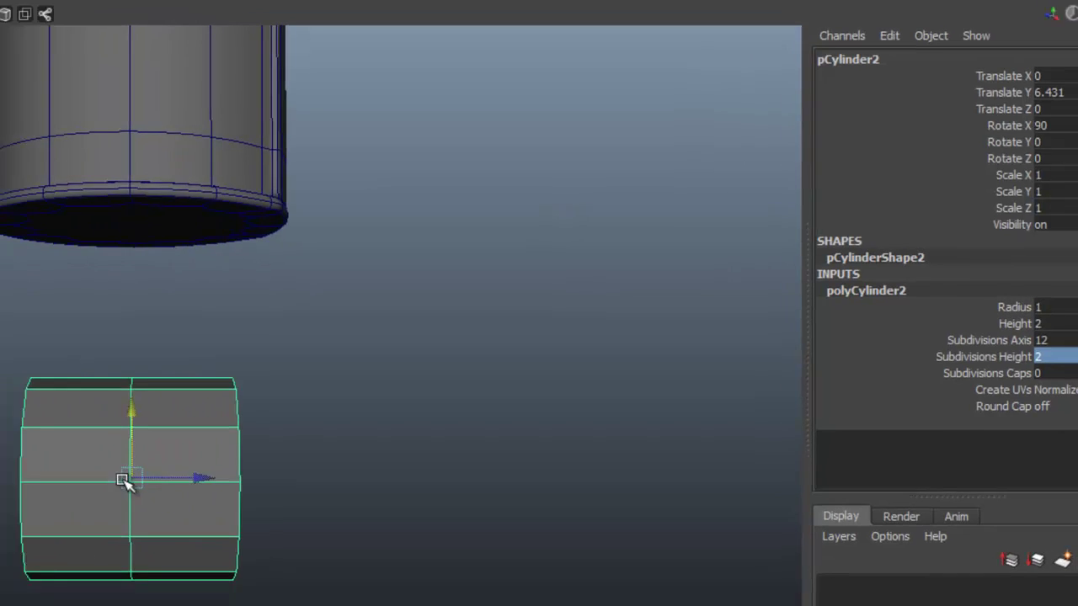
{"action": "right_click_drag", "start_coordinate": [126, 481], "coordinate": [379, 372]}
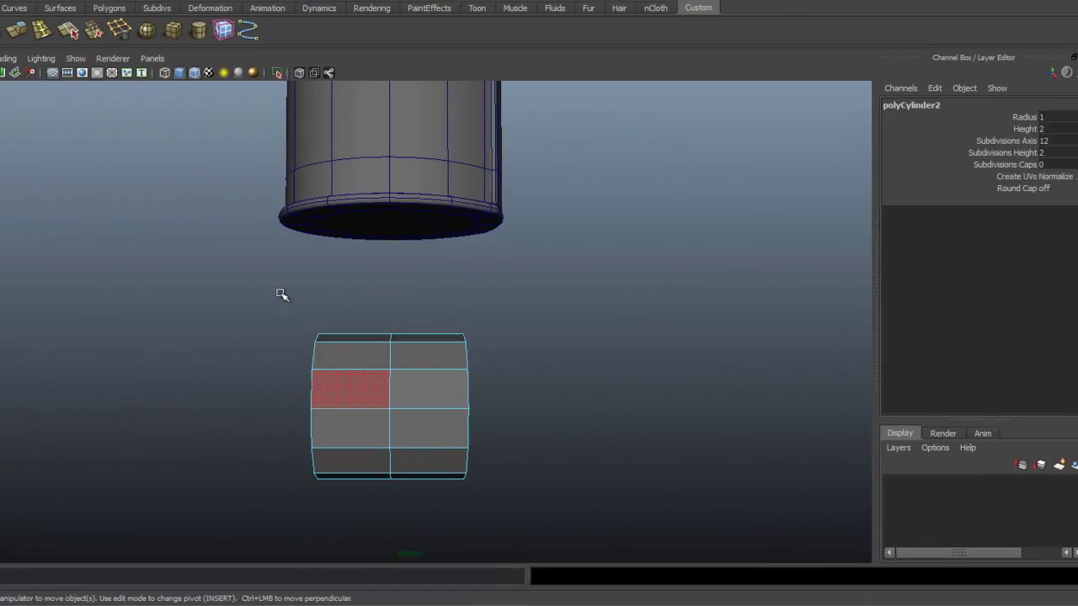
{"action": "left_click_drag", "start_coordinate": [281, 294], "coordinate": [443, 485]}
{"action": "left_click", "coordinate": [342, 500]}
Extrude the front cap face about 0.24 outward, scaled uniformly to about 0.56, with 2 divisions
{"action": "left_click", "coordinate": [480, 435]}
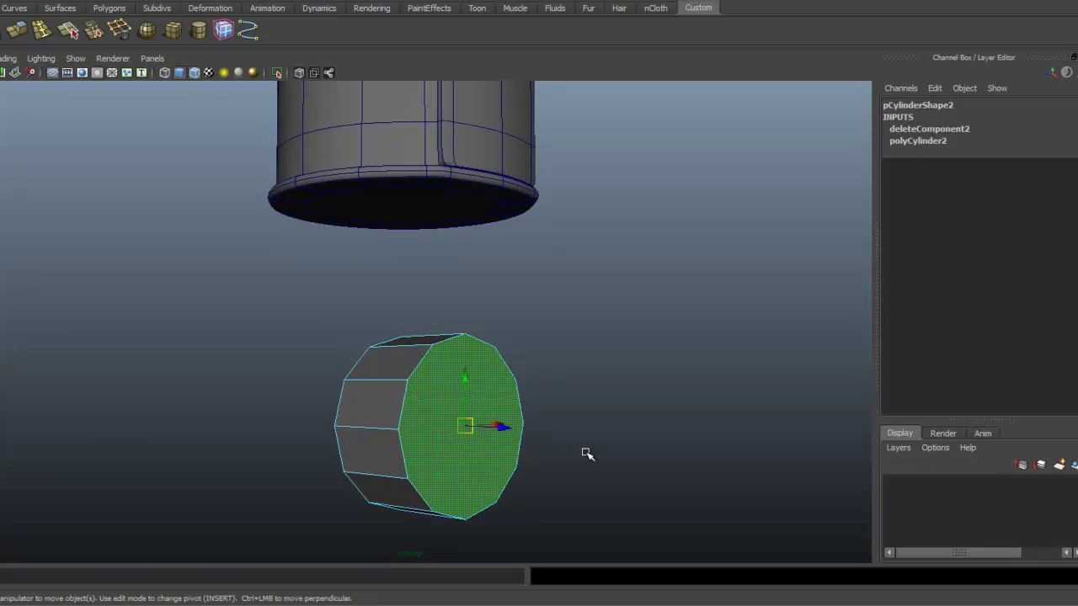
{"action": "left_click", "coordinate": [17, 31]}
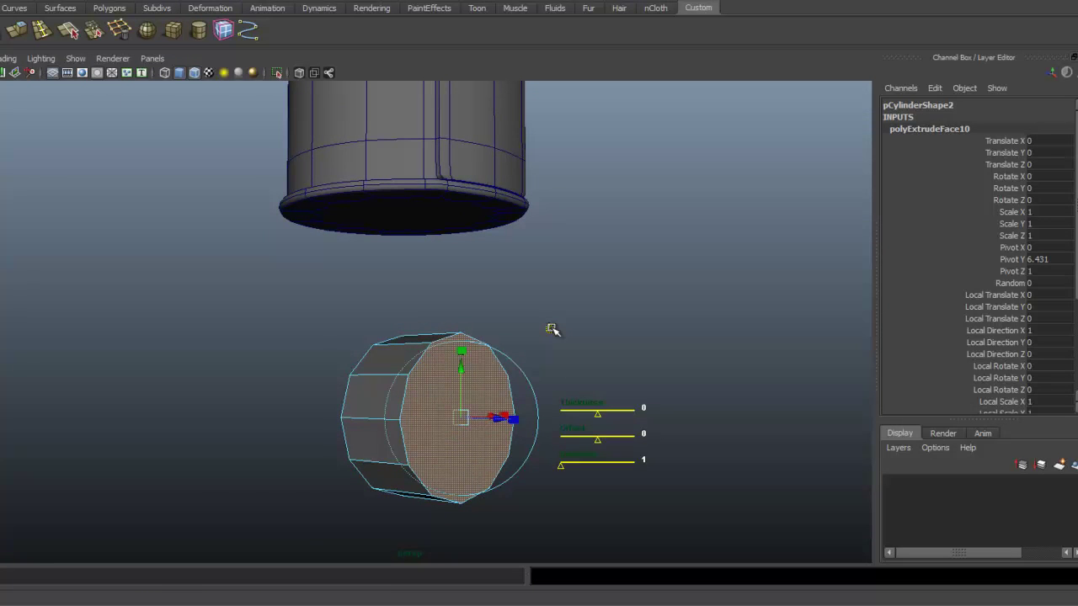
{"action": "left_click_drag", "start_coordinate": [553, 333], "coordinate": [531, 434], "text": "alt"}
{"action": "left_click", "coordinate": [446, 366]}
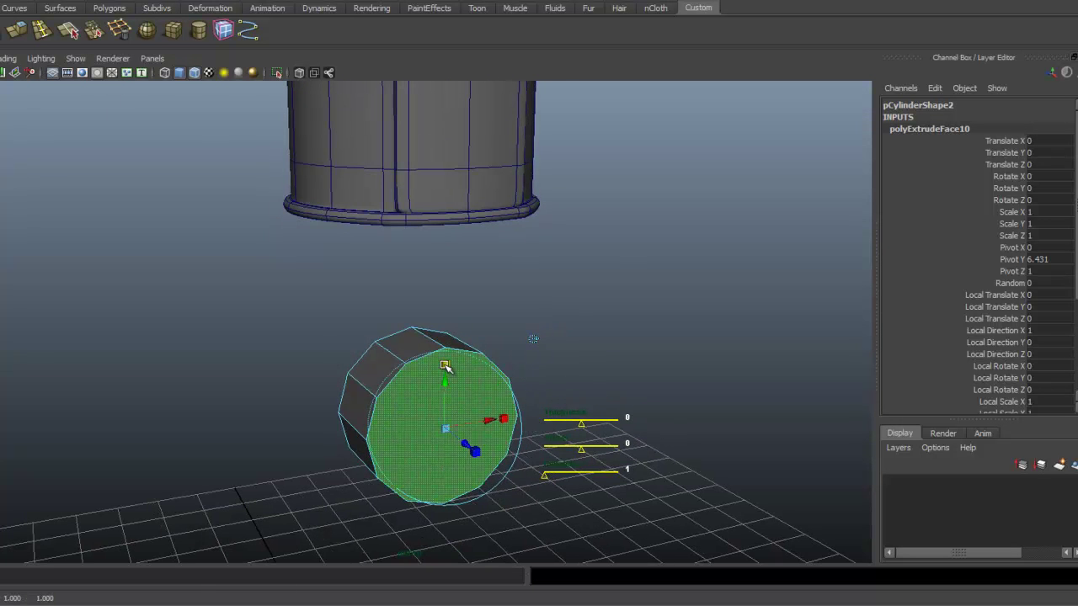
{"action": "left_click_drag", "start_coordinate": [405, 477], "coordinate": [469, 489], "text": "alt"}
{"action": "left_click", "coordinate": [476, 446]}
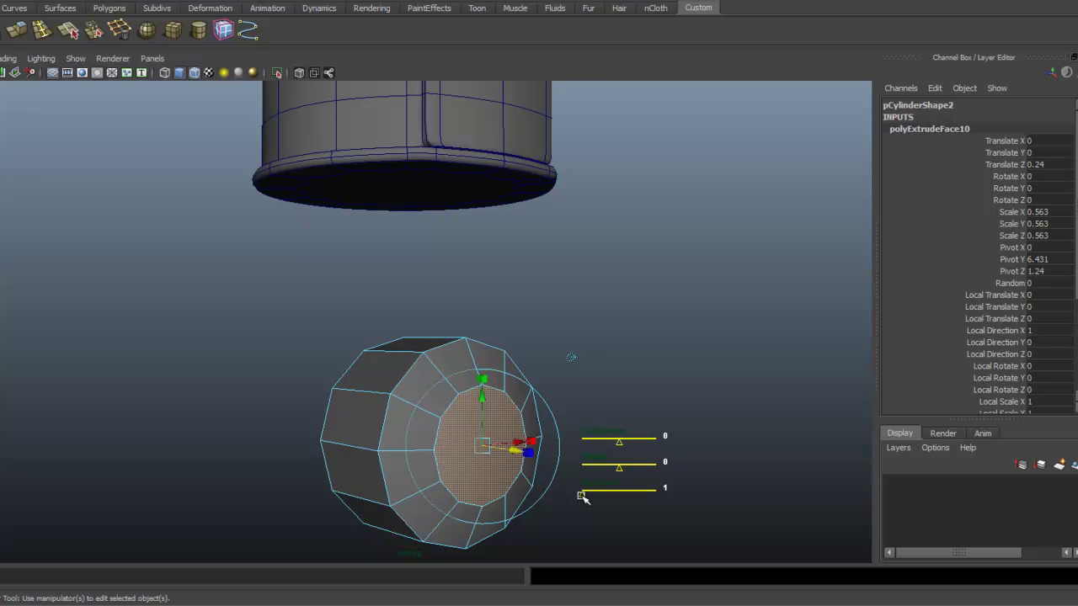
{"action": "left_click_drag", "start_coordinate": [583, 496], "coordinate": [587, 496]}
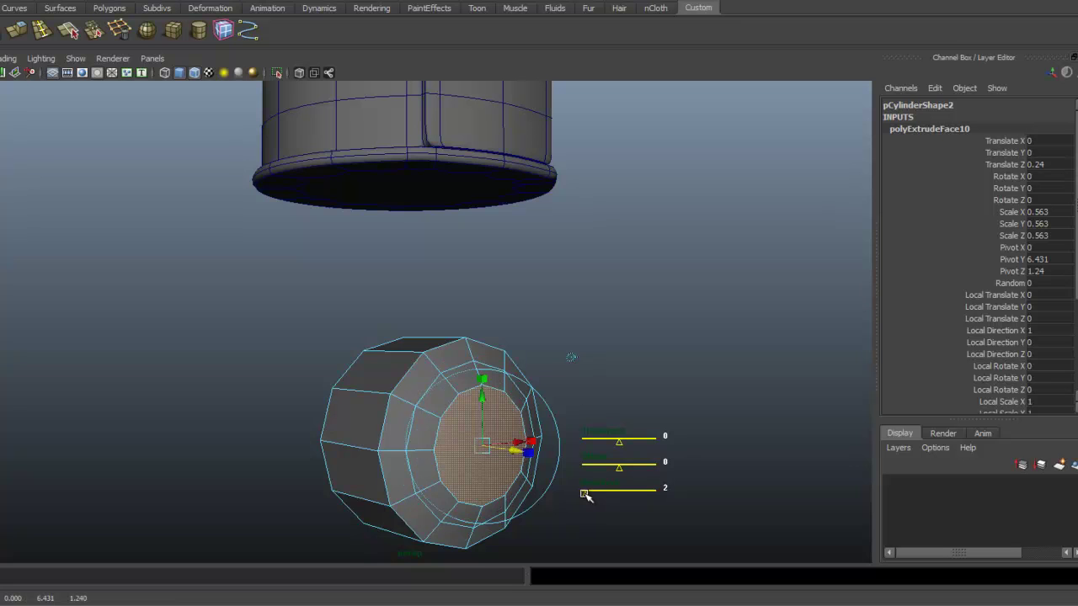
{"action": "left_click_drag", "start_coordinate": [432, 497], "coordinate": [506, 497], "text": "alt"}
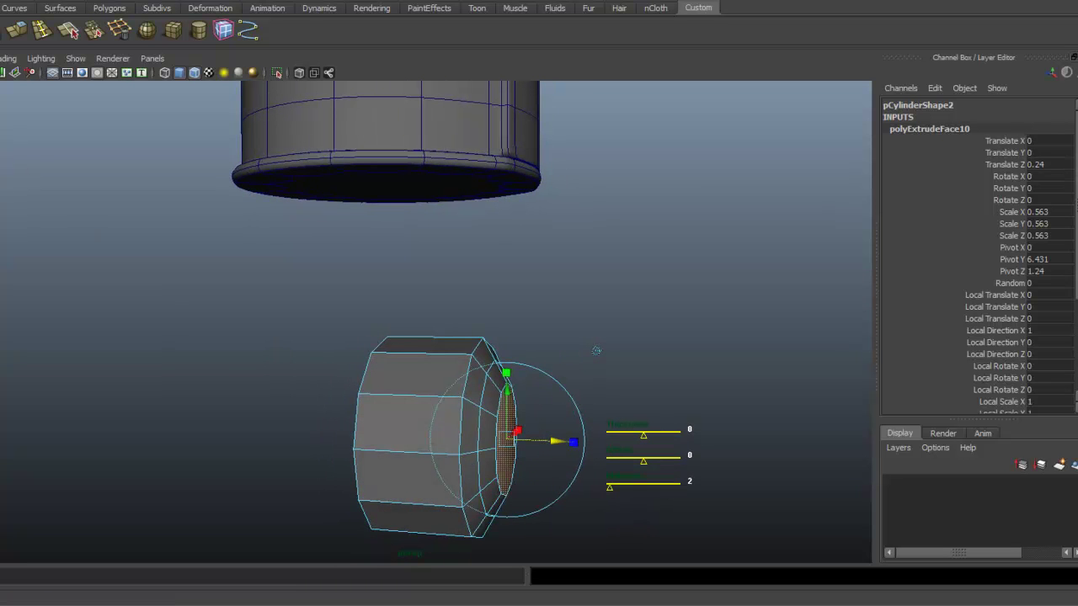
Move the middle edge loop of the tapered front slightly outward to about Z 1.14 and preview the smoothed shape
{"action": "key", "text": "q"}
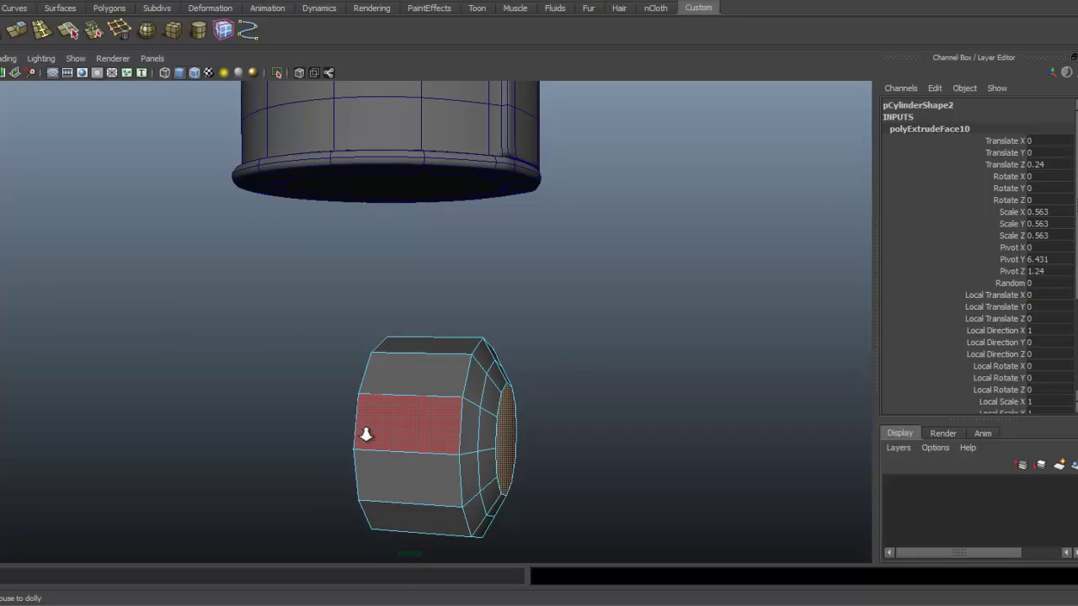
{"action": "left_click_drag", "start_coordinate": [365, 433], "coordinate": [457, 454], "text": "alt"}
{"action": "right_click_drag", "start_coordinate": [453, 337], "coordinate": [451, 309]}
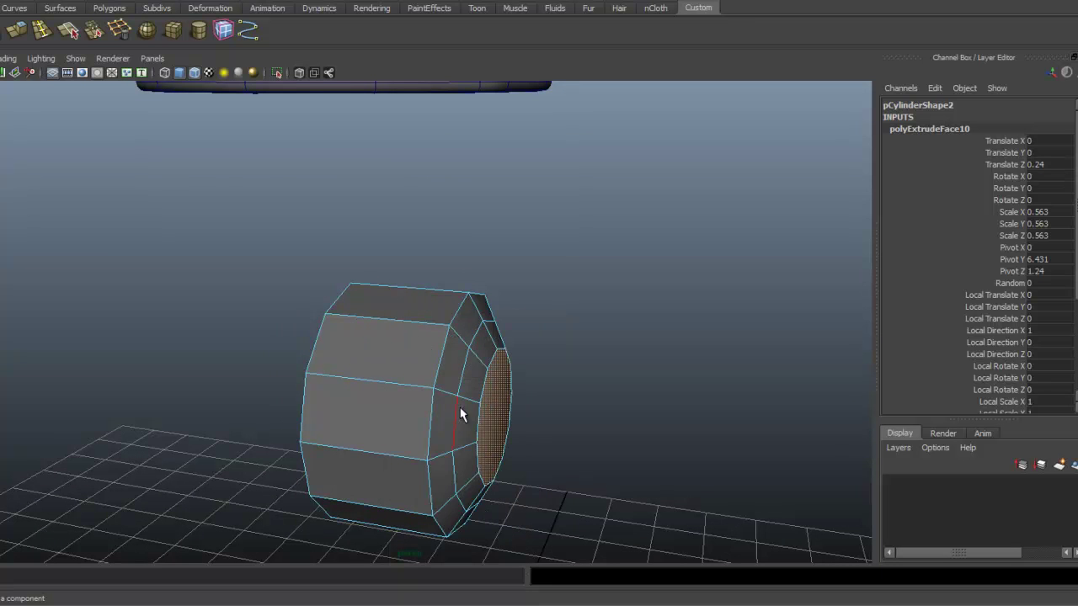
{"action": "key", "text": "Delete"}
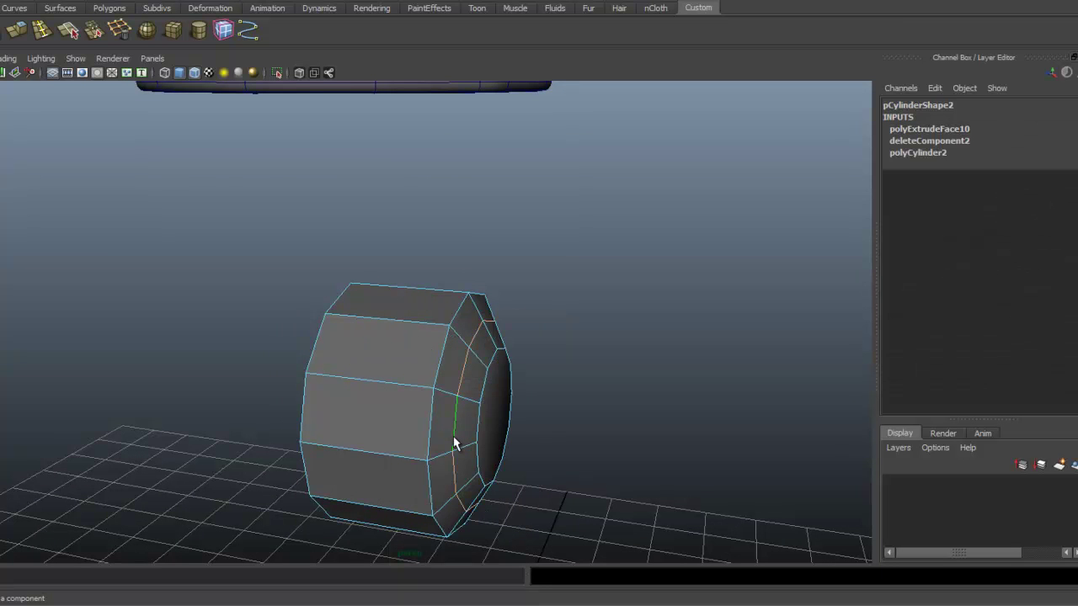
{"action": "key", "text": "w"}
{"action": "left_click_drag", "start_coordinate": [532, 424], "coordinate": [536, 424]}
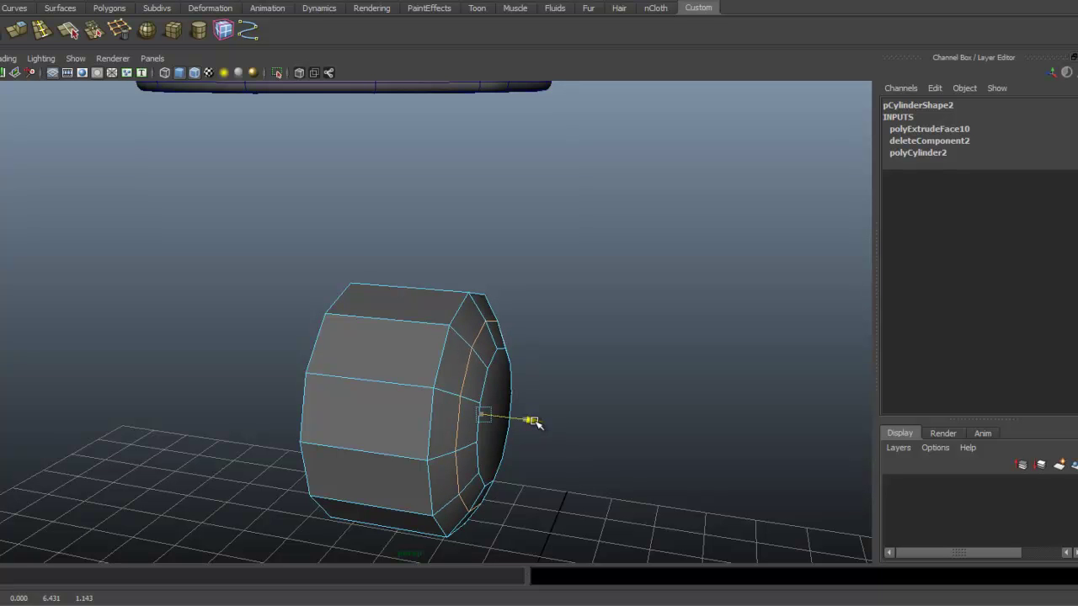
{"action": "left_click_drag", "start_coordinate": [494, 450], "coordinate": [425, 451], "text": "alt"}
{"action": "key", "text": "3"}
{"action": "key", "text": "1"}
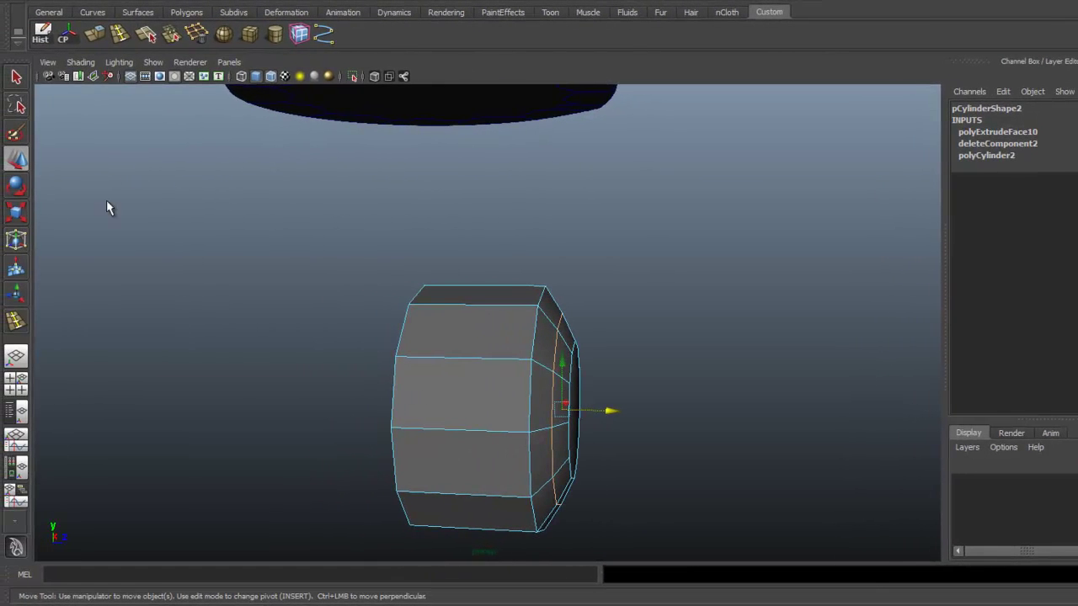
Insert two edge loops around the cylinder wall, one near the front rim and one near the open rear edge
{"action": "left_click", "coordinate": [18, 325]}
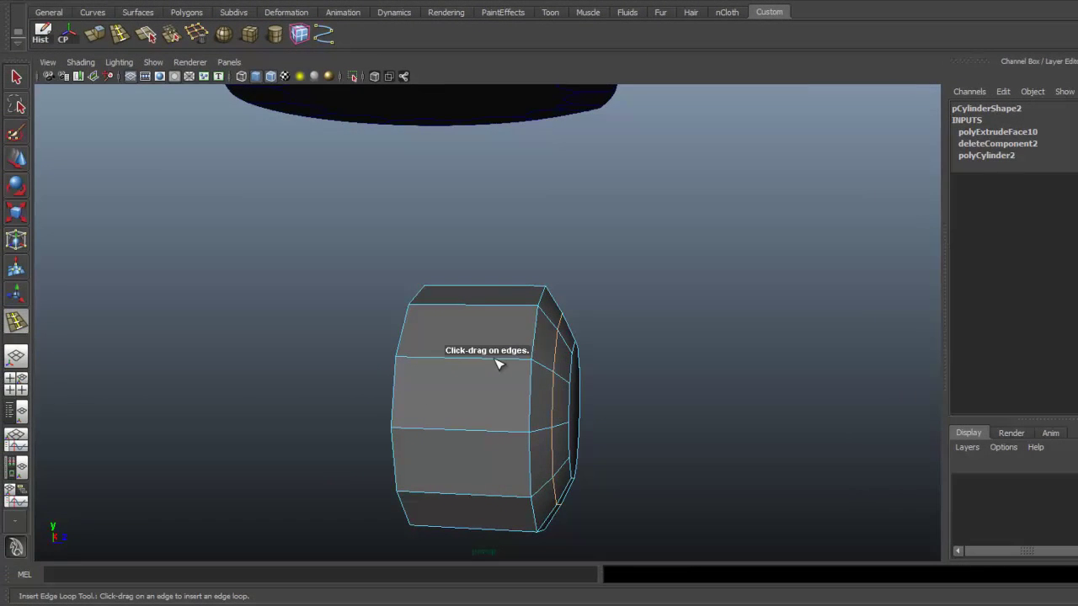
{"action": "left_click_drag", "start_coordinate": [493, 362], "coordinate": [510, 395]}
{"action": "left_click", "coordinate": [430, 362]}
{"action": "key", "text": "q"}
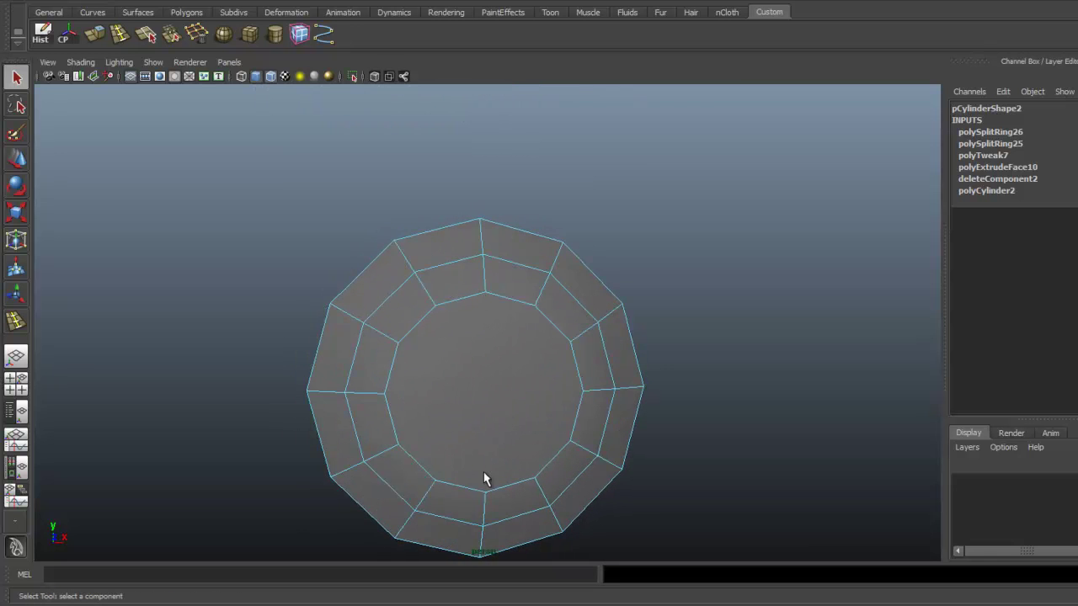
Try placing a Split Polygon point on the inner edge ring of the front cap and undo it
{"action": "left_click_drag", "start_coordinate": [514, 466], "coordinate": [433, 364], "text": "alt"}
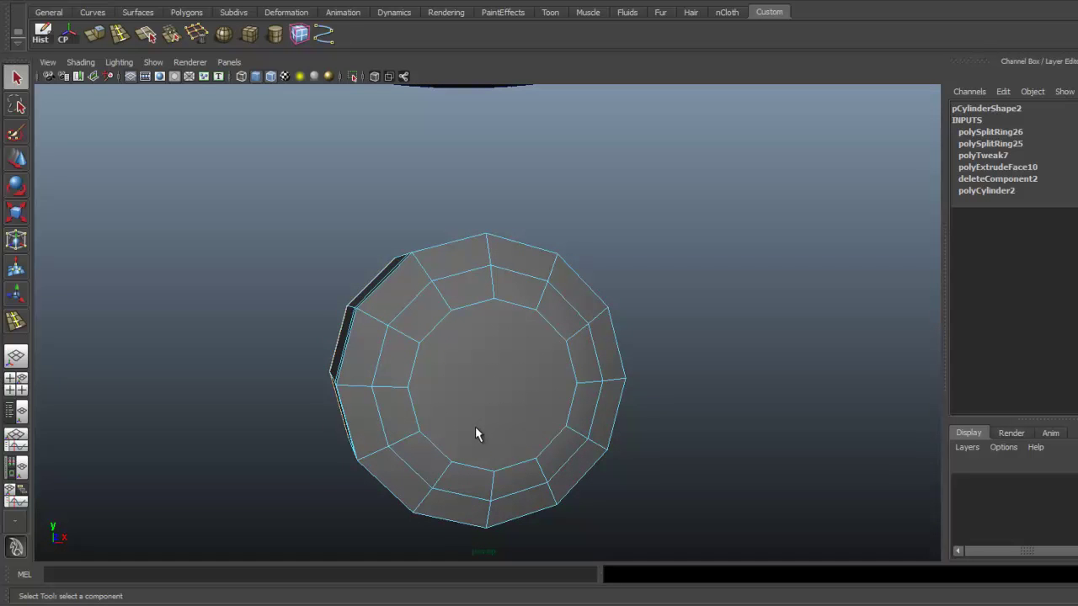
{"action": "left_click", "coordinate": [148, 36]}
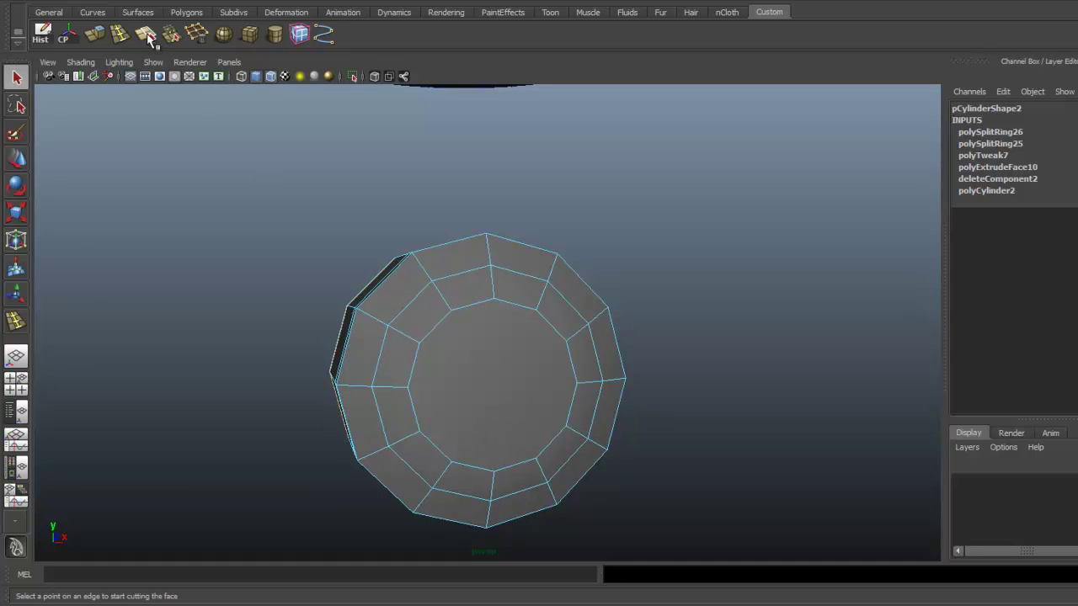
{"action": "left_click", "coordinate": [148, 36]}
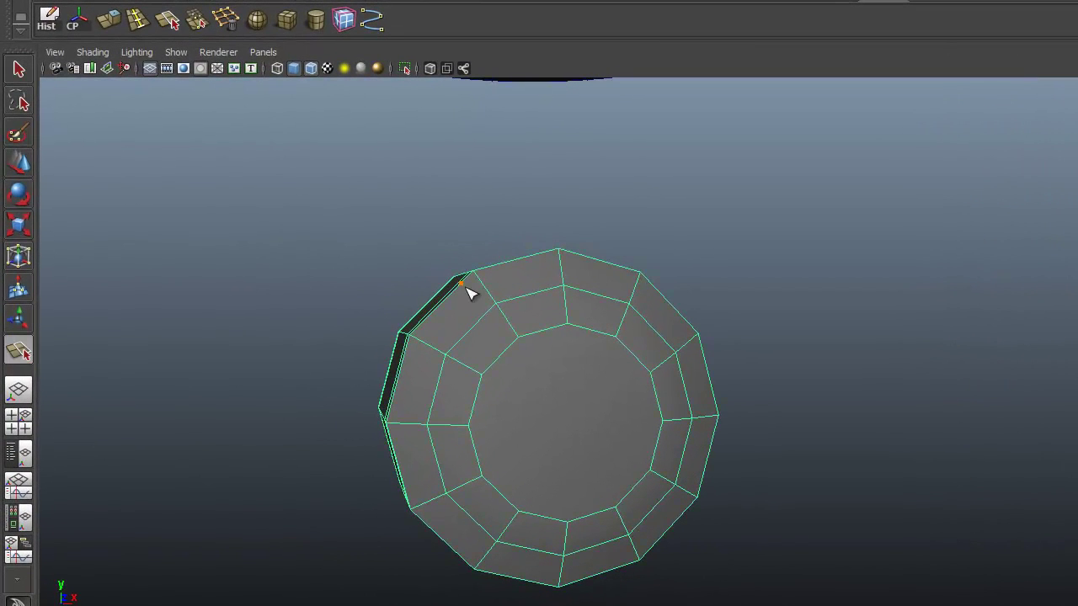
{"action": "left_click", "coordinate": [549, 345]}
{"action": "left_click_drag", "start_coordinate": [553, 352], "coordinate": [593, 358]}
{"action": "key", "text": "ctrl+z"}
Check the Split Polygon Tool's edge constraint and snap magnet settings
{"action": "double_click", "coordinate": [199, 22]}
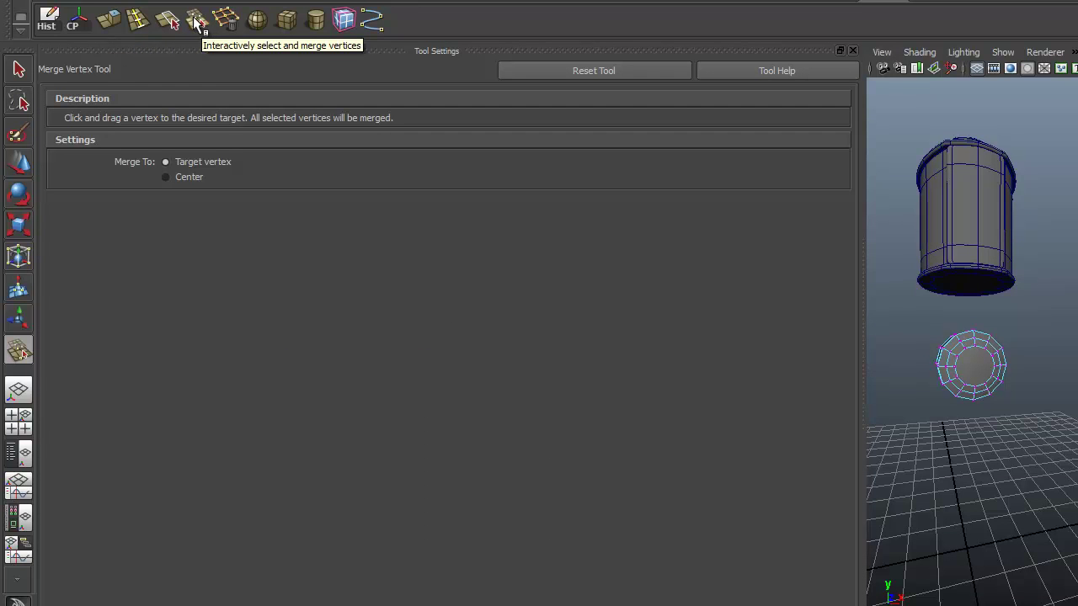
{"action": "left_click", "coordinate": [169, 24]}
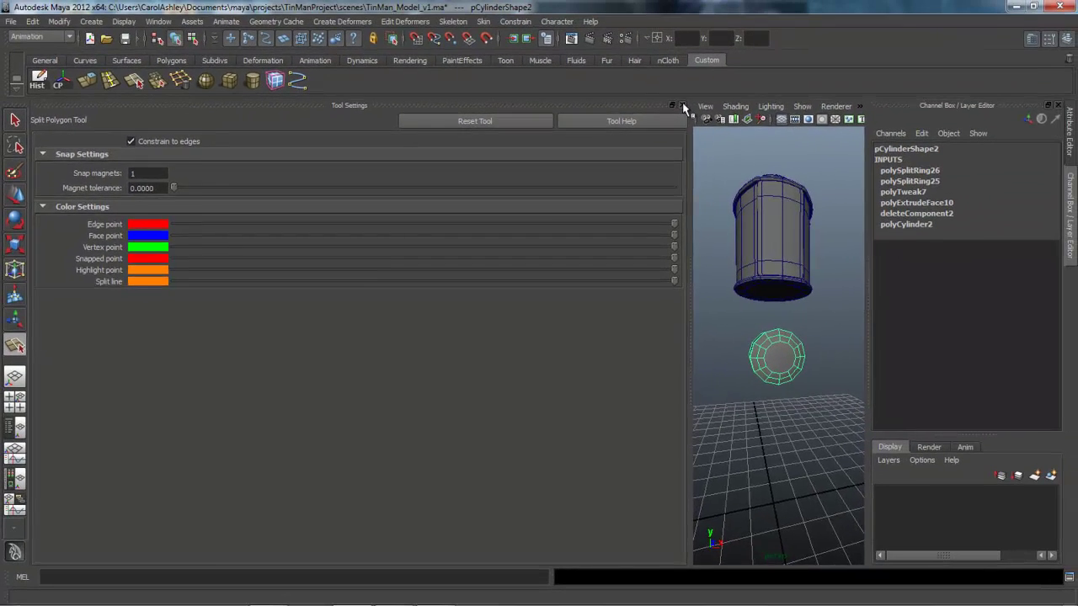
{"action": "left_click", "coordinate": [756, 81]}
Split the front cap face vertically between its topmost and bottommost vertices
{"action": "left_click_drag", "start_coordinate": [424, 365], "coordinate": [430, 309], "text": "alt"}
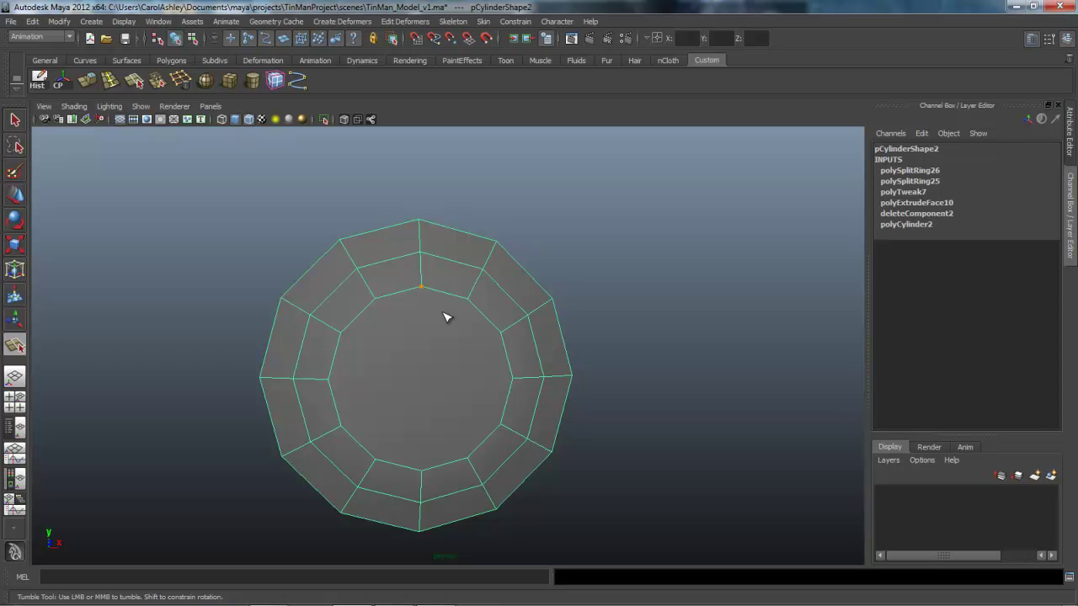
{"action": "left_click", "coordinate": [443, 495]}
{"action": "key", "text": "Return"}
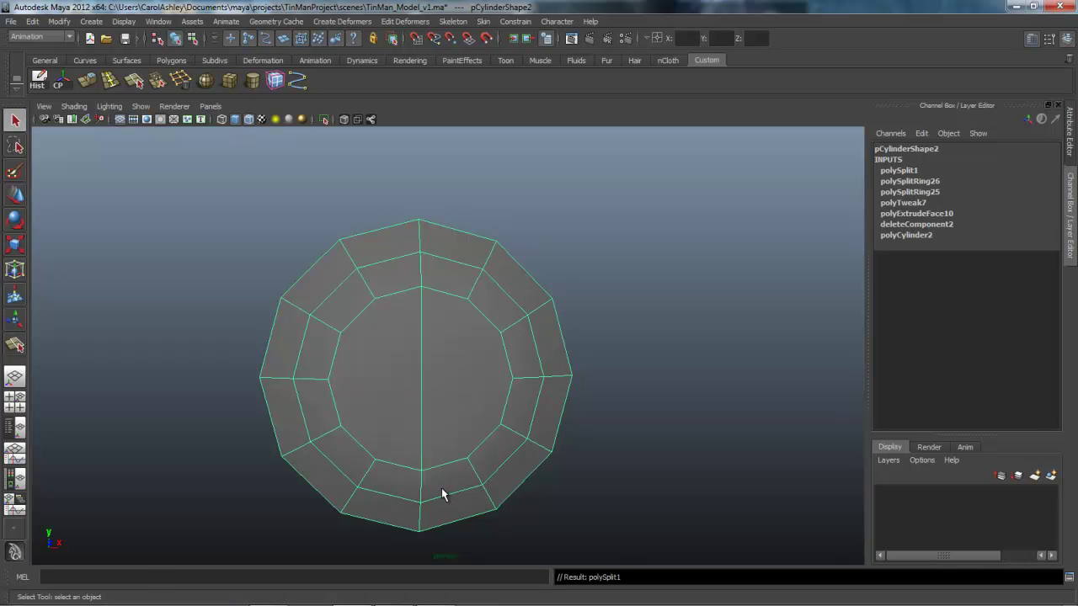
Split the front cap face vertically between the upper and lower inner-ring vertices just left of the center split
{"action": "left_click_drag", "start_coordinate": [432, 493], "coordinate": [355, 366], "text": "alt"}
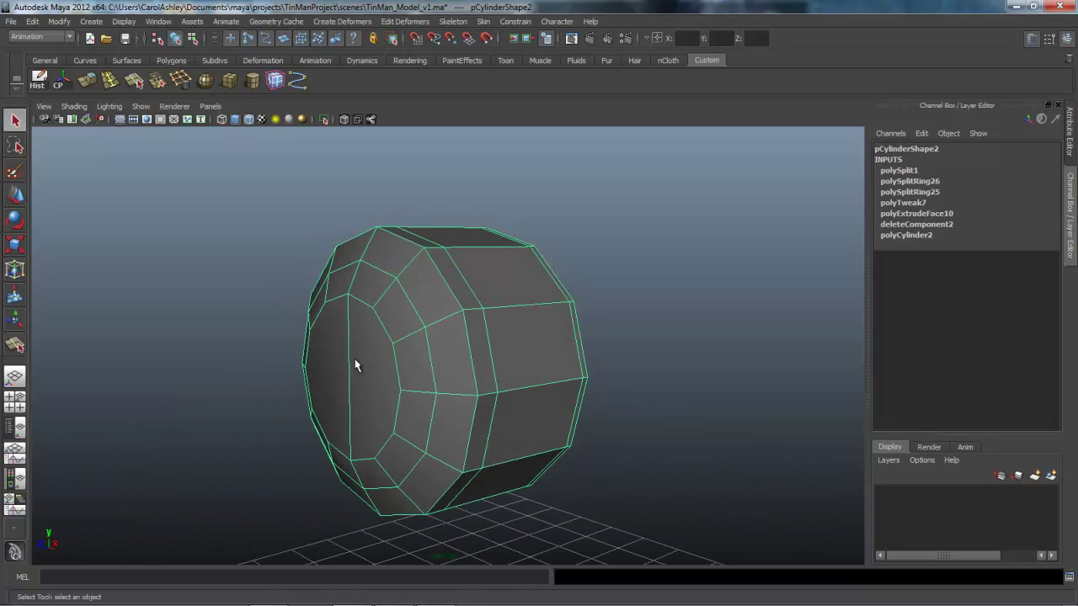
{"action": "left_click_drag", "start_coordinate": [339, 430], "coordinate": [404, 433], "text": "alt"}
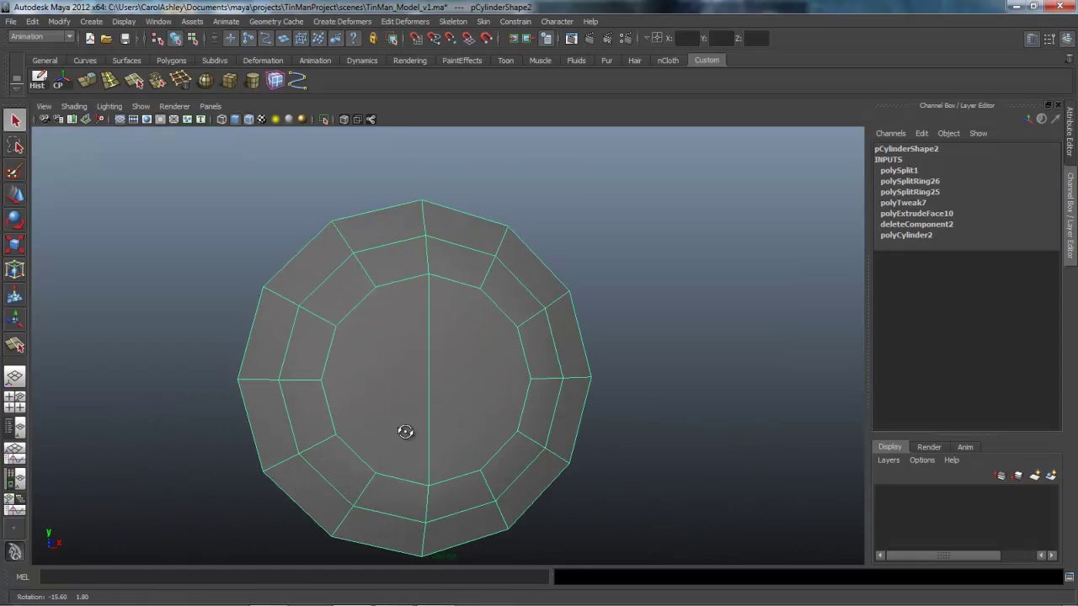
{"action": "left_click", "coordinate": [15, 344]}
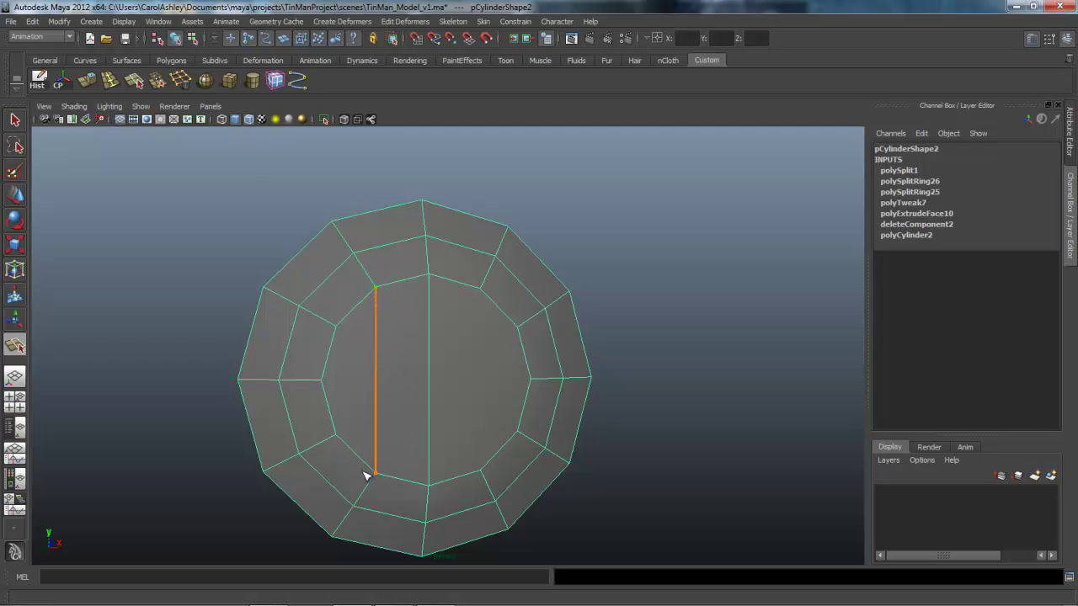
{"action": "key", "text": "Return"}
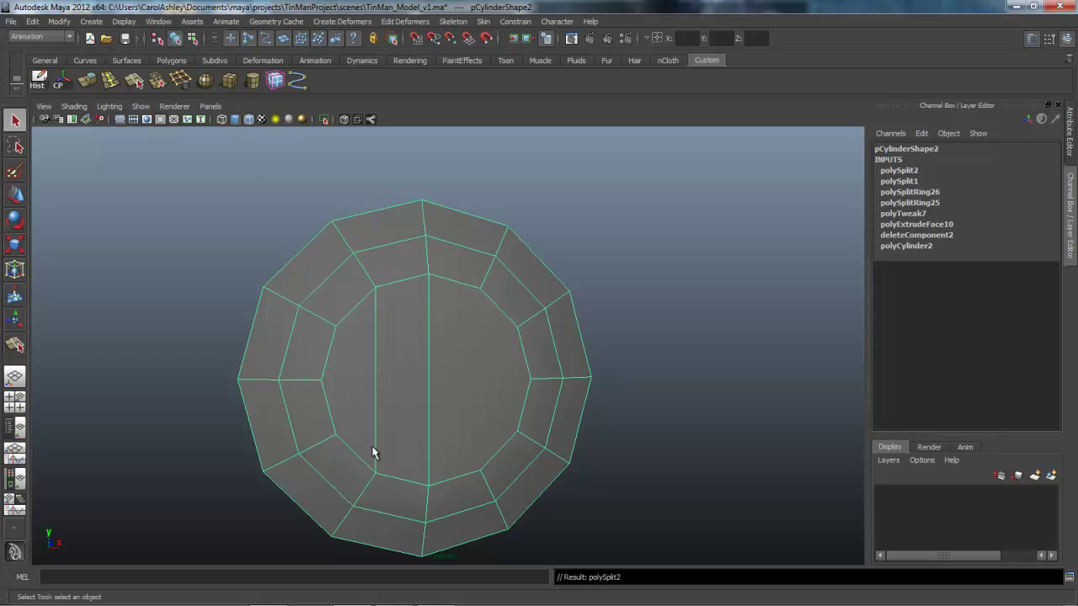
Split the front cap face vertically between the upper and lower inner-ring vertices just right of the center split
{"action": "left_click_drag", "start_coordinate": [374, 449], "coordinate": [356, 462], "text": "alt"}
{"action": "left_click", "coordinate": [12, 348]}
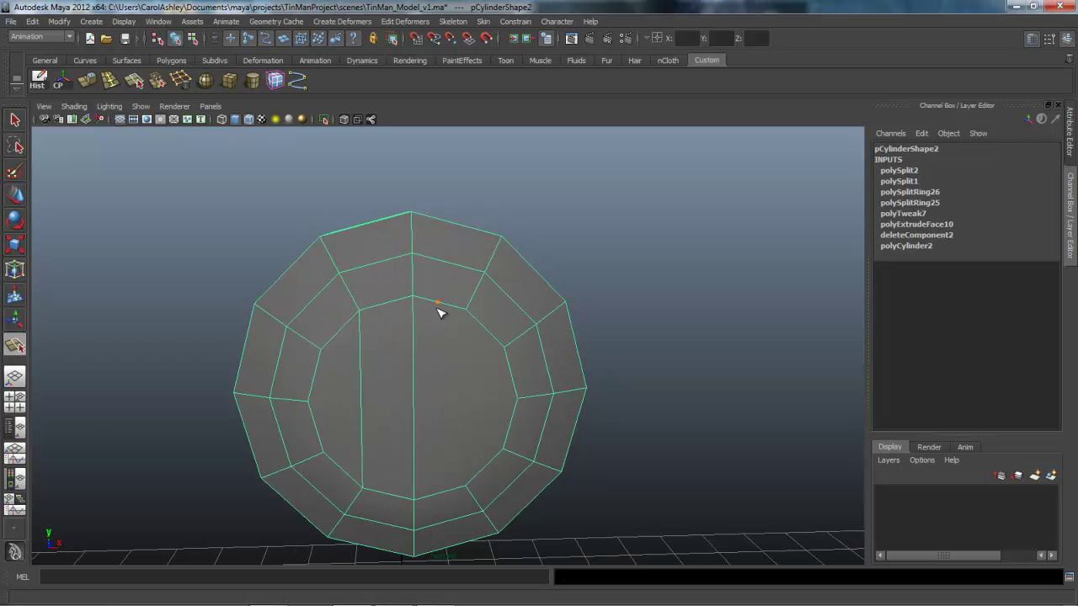
{"action": "left_click_drag", "start_coordinate": [437, 308], "coordinate": [473, 318]}
{"action": "left_click_drag", "start_coordinate": [462, 496], "coordinate": [498, 491]}
{"action": "key", "text": "Return"}
Examine up close how the vertical split edges meet the lower vertices of the cap's inner ring
{"action": "right_click_drag", "start_coordinate": [419, 510], "coordinate": [501, 470], "text": "alt"}
{"action": "middle_click_drag", "start_coordinate": [500, 469], "coordinate": [517, 367], "text": "alt"}
{"action": "right_click_drag", "start_coordinate": [452, 403], "coordinate": [532, 469], "text": "alt"}
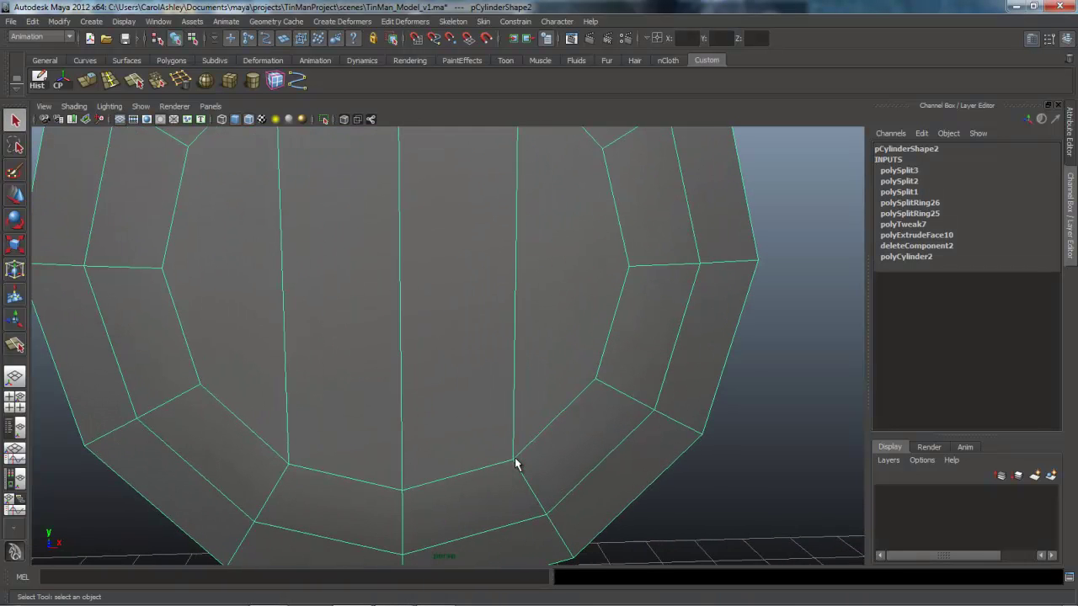
{"action": "right_click_drag", "start_coordinate": [457, 483], "coordinate": [518, 459], "text": "alt"}
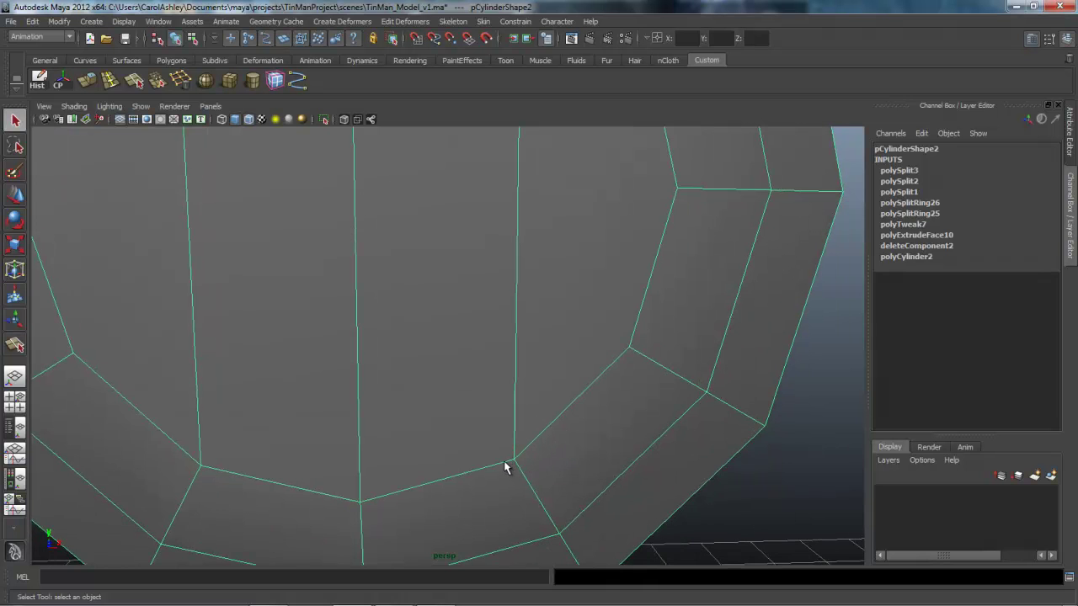
{"action": "right_click_drag", "start_coordinate": [580, 445], "coordinate": [494, 411], "text": "alt"}
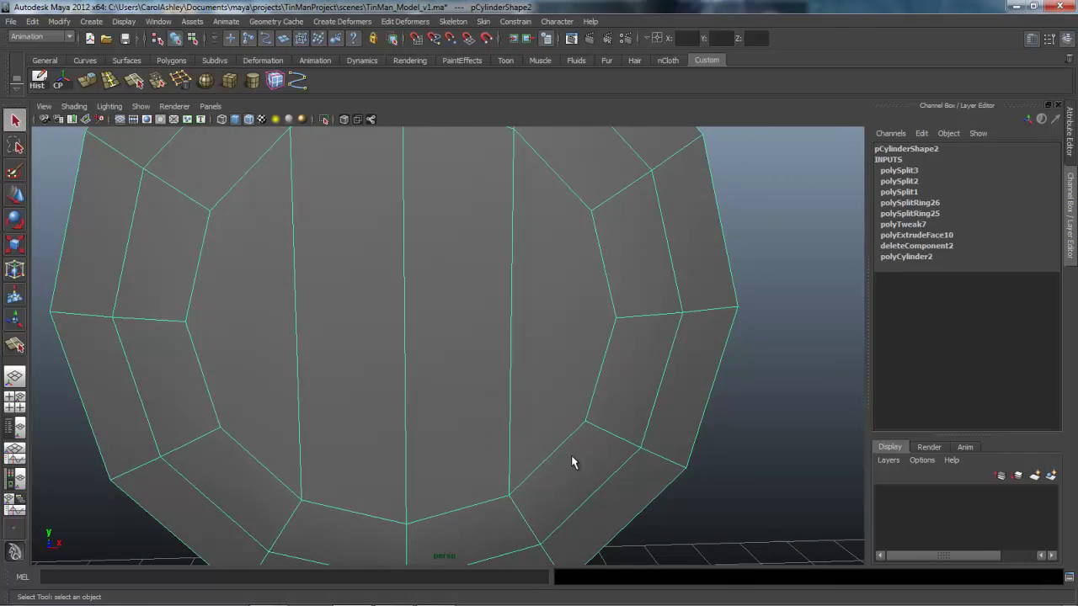
{"action": "scroll", "coordinate": [571, 462], "scroll_direction": "down", "scroll_amount": 2}
{"action": "middle_click_drag", "start_coordinate": [515, 429], "coordinate": [519, 447], "text": "alt"}
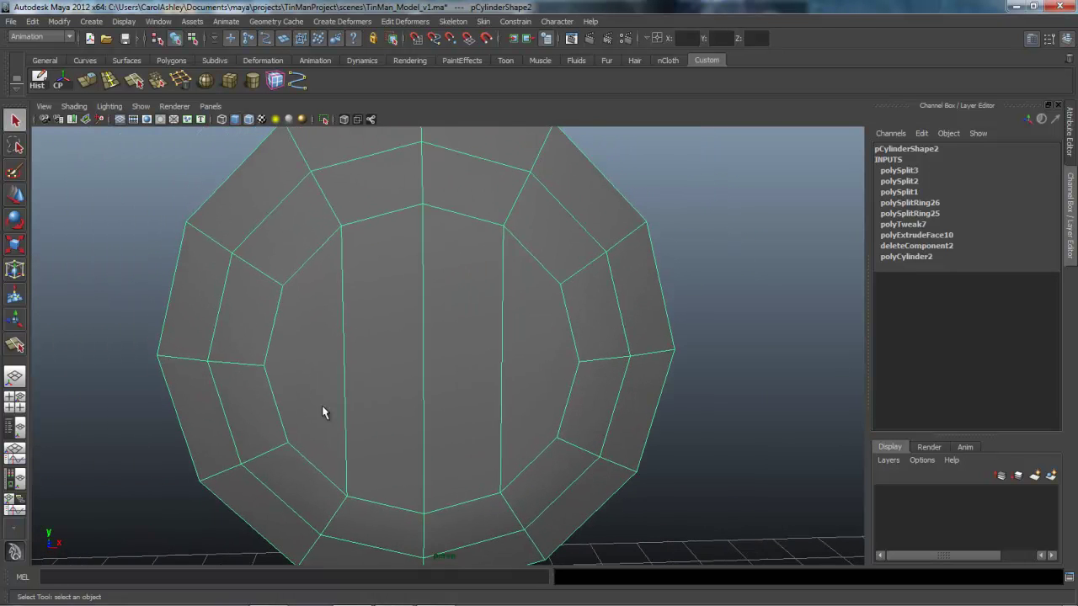
Split the front cap horizontally through its middle, between the leftmost and rightmost vertices of the inner ring
{"action": "left_click_drag", "start_coordinate": [323, 407], "coordinate": [332, 388], "text": "alt"}
{"action": "middle_click_drag", "start_coordinate": [333, 388], "coordinate": [326, 403], "text": "alt"}
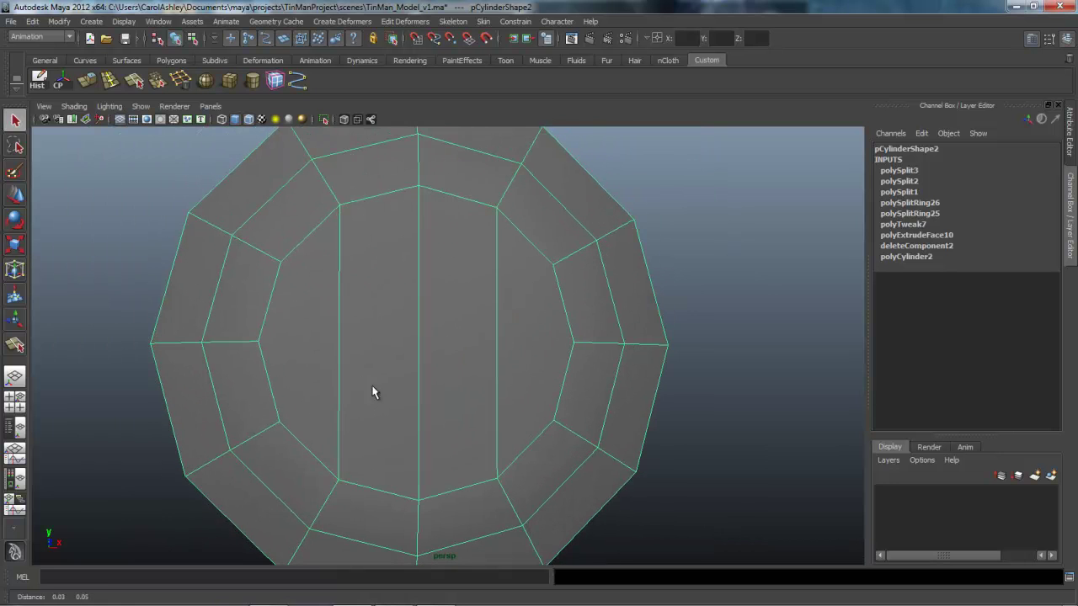
{"action": "left_click", "coordinate": [15, 344]}
{"action": "left_click", "coordinate": [252, 365]}
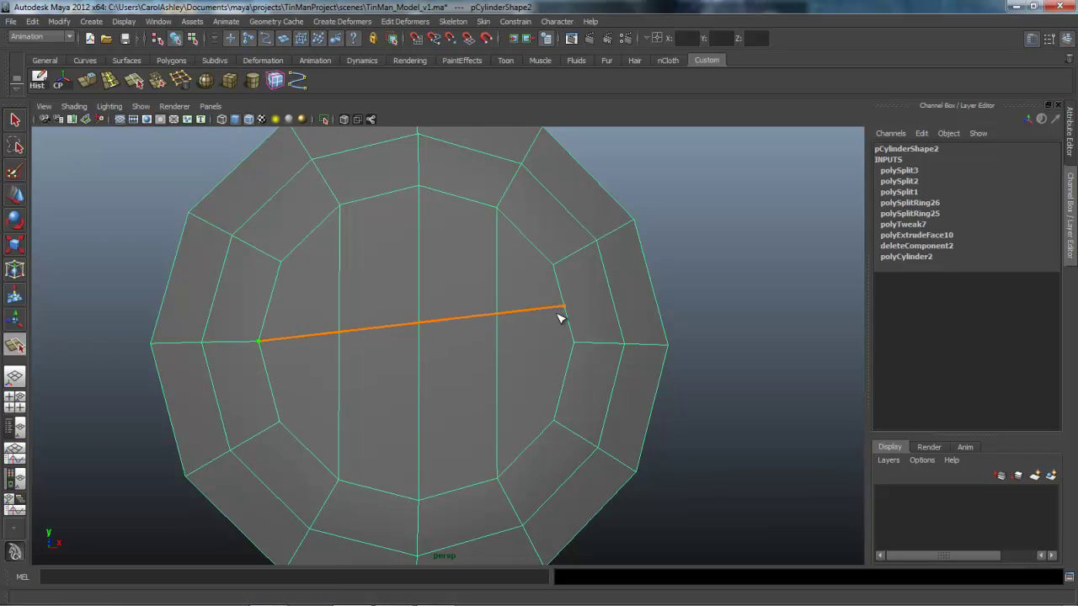
{"action": "left_click", "coordinate": [581, 363]}
{"action": "key", "text": "Return"}
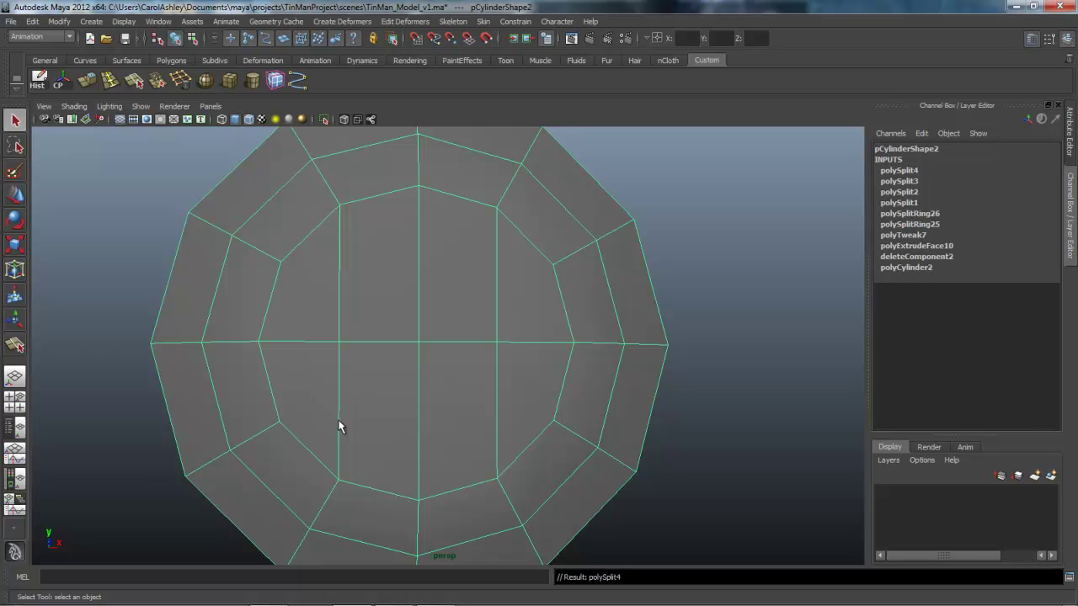
Preview the capped cylinder smoothed and select its wall faces behind the front edge loop
{"action": "left_click_drag", "start_coordinate": [558, 405], "coordinate": [445, 396], "text": "alt"}
{"action": "key", "text": "3"}
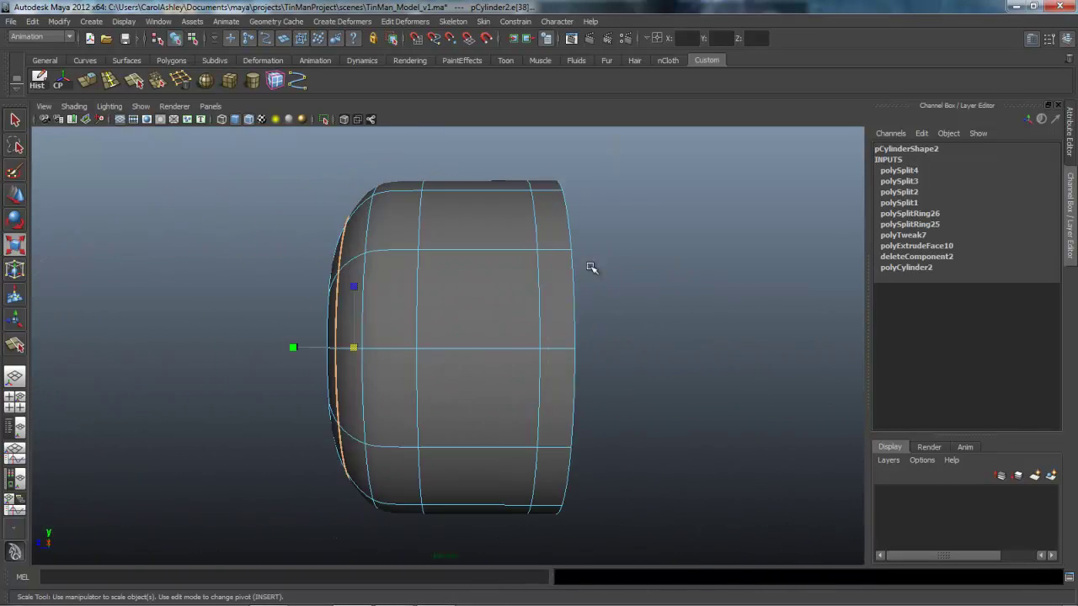
{"action": "left_click_drag", "start_coordinate": [618, 236], "coordinate": [485, 544]}
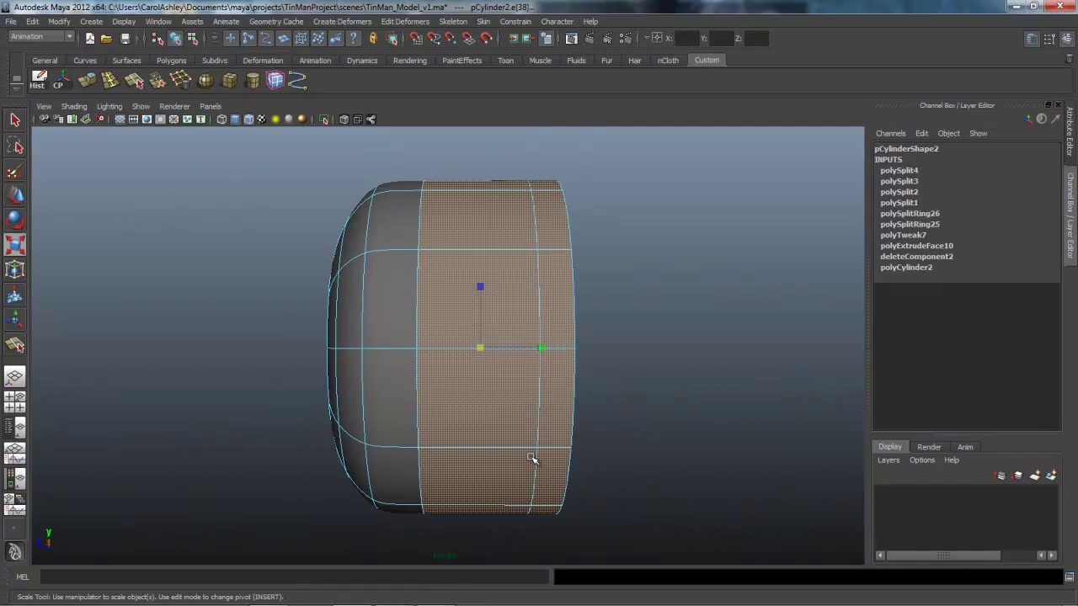
{"action": "left_click_drag", "start_coordinate": [488, 397], "coordinate": [538, 399], "text": "alt"}
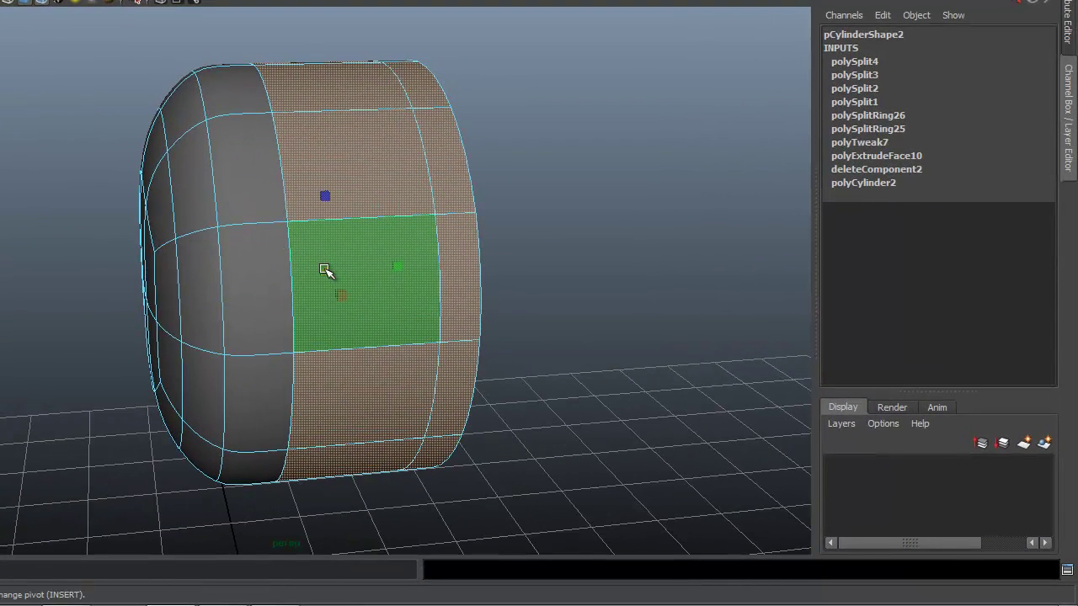
{"action": "left_click_drag", "start_coordinate": [325, 270], "coordinate": [488, 264]}
{"action": "right_click_drag", "start_coordinate": [488, 264], "coordinate": [286, 268], "text": "alt"}
Return to object selection, select the whole capped cylinder and compare it with the torso above
{"action": "right_click_drag", "start_coordinate": [357, 274], "coordinate": [425, 258]}
{"action": "left_click", "coordinate": [358, 312]}
{"action": "right_click_drag", "start_coordinate": [516, 309], "coordinate": [379, 313], "text": "alt"}
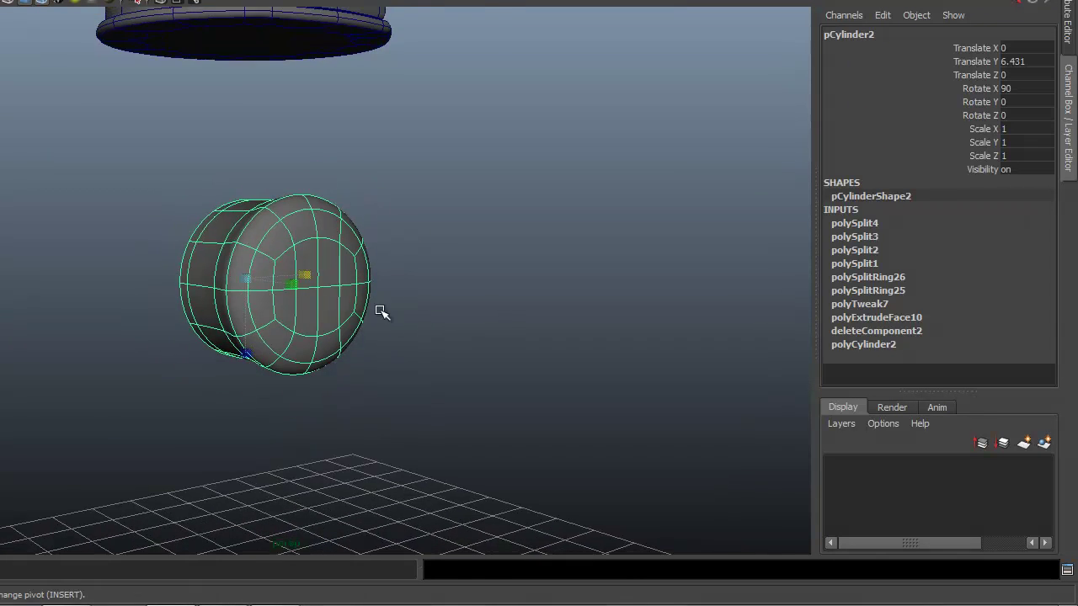
{"action": "middle_click_drag", "start_coordinate": [465, 317], "coordinate": [570, 348], "text": "alt"}
{"action": "right_click_drag", "start_coordinate": [570, 349], "coordinate": [421, 324], "text": "alt"}
{"action": "middle_click_drag", "start_coordinate": [491, 313], "coordinate": [491, 381], "text": "alt"}
{"action": "right_click_drag", "start_coordinate": [508, 376], "coordinate": [462, 387], "text": "alt"}
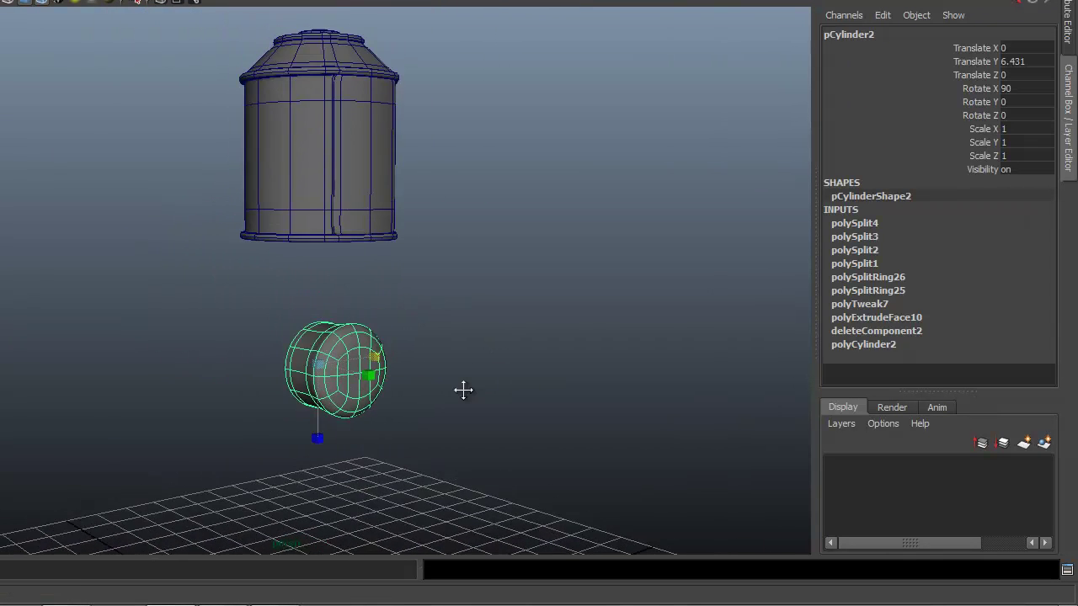
{"action": "left_click_drag", "start_coordinate": [462, 387], "coordinate": [343, 382], "text": "alt"}
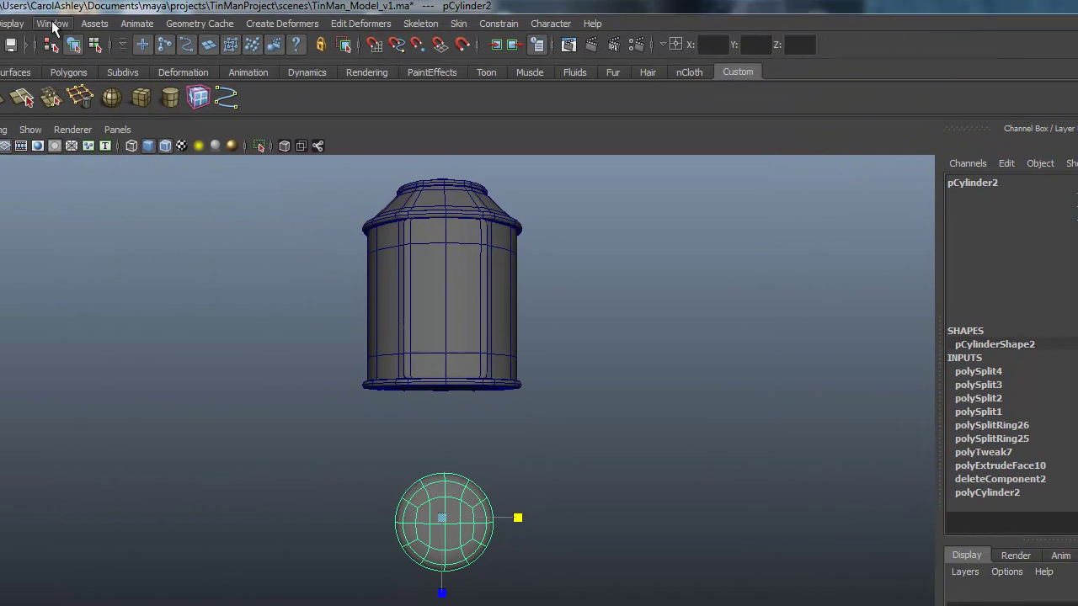
Add an Outliner shortcut to the Custom shelf, clear the selection and open the Outliner beside the model
{"action": "left_click", "coordinate": [53, 27]}
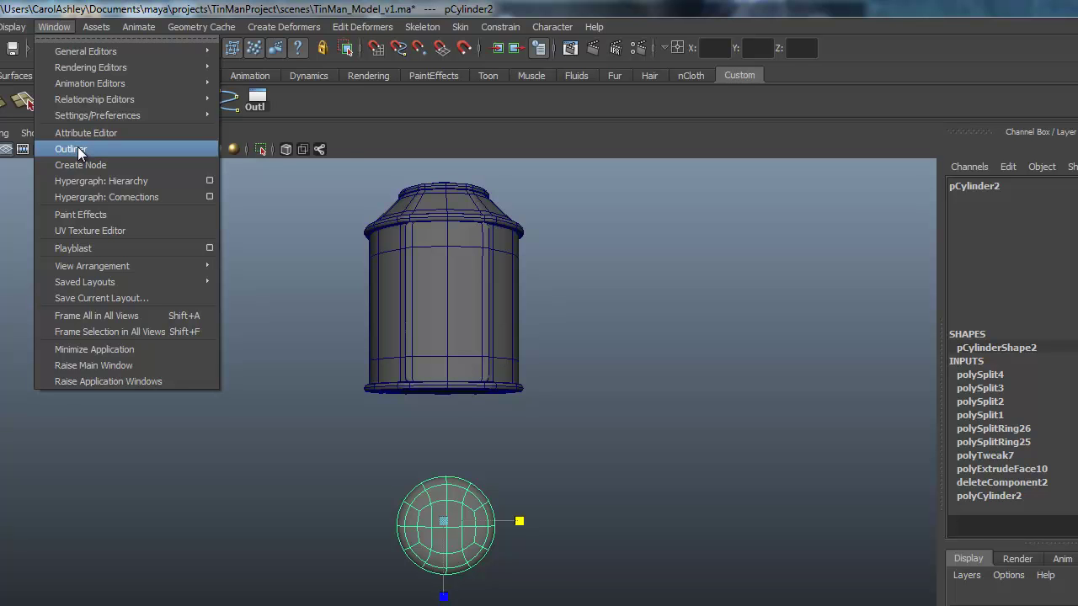
{"action": "mouse_move", "coordinate": [126, 100]}
{"action": "left_click", "coordinate": [394, 178]}
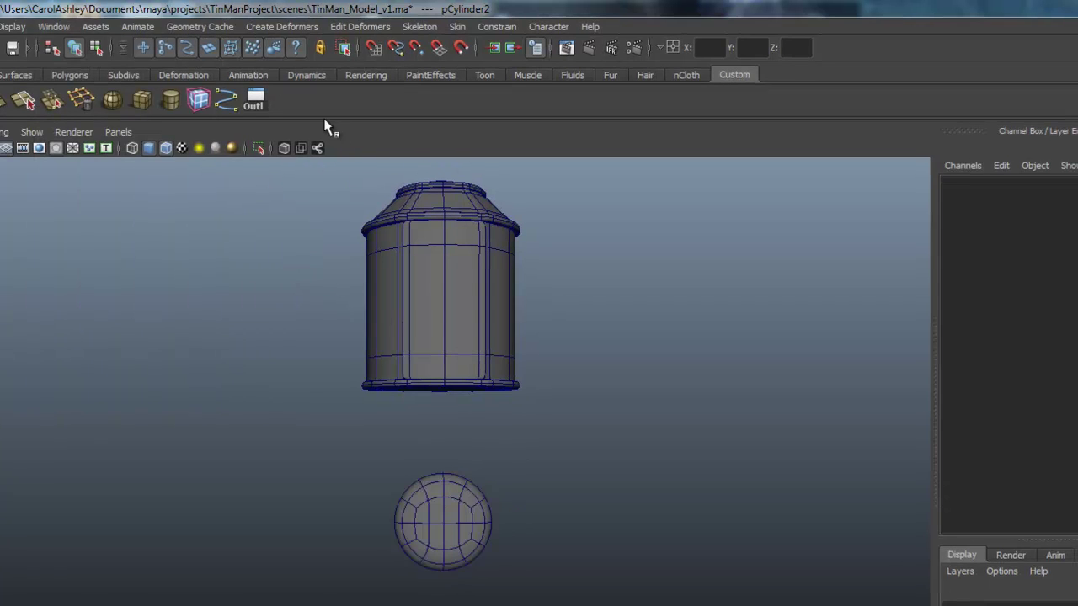
{"action": "left_click", "coordinate": [257, 98]}
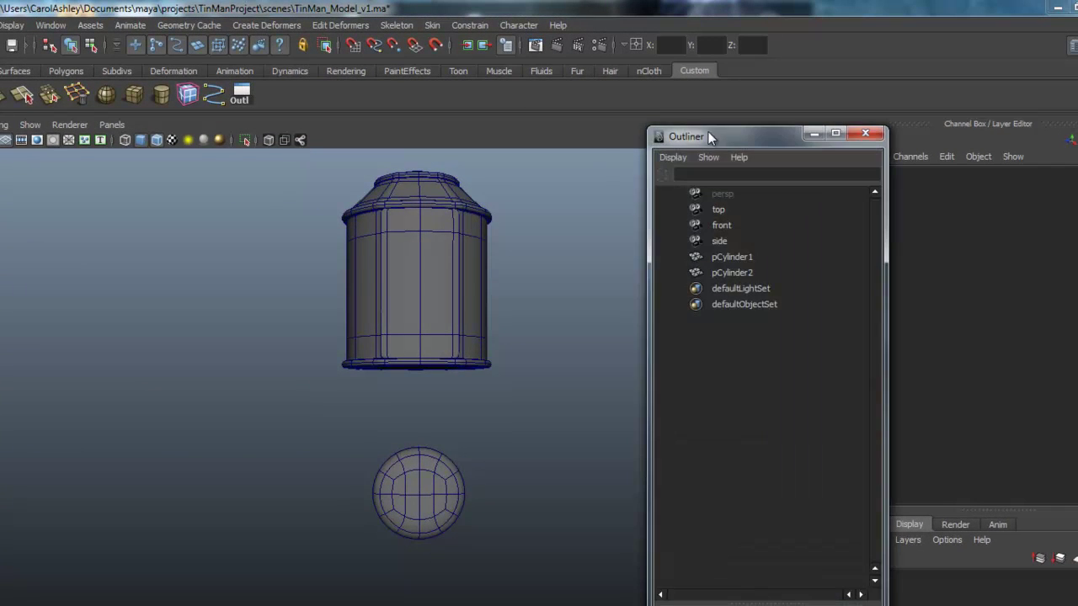
{"action": "left_click_drag", "start_coordinate": [708, 132], "coordinate": [715, 123]}
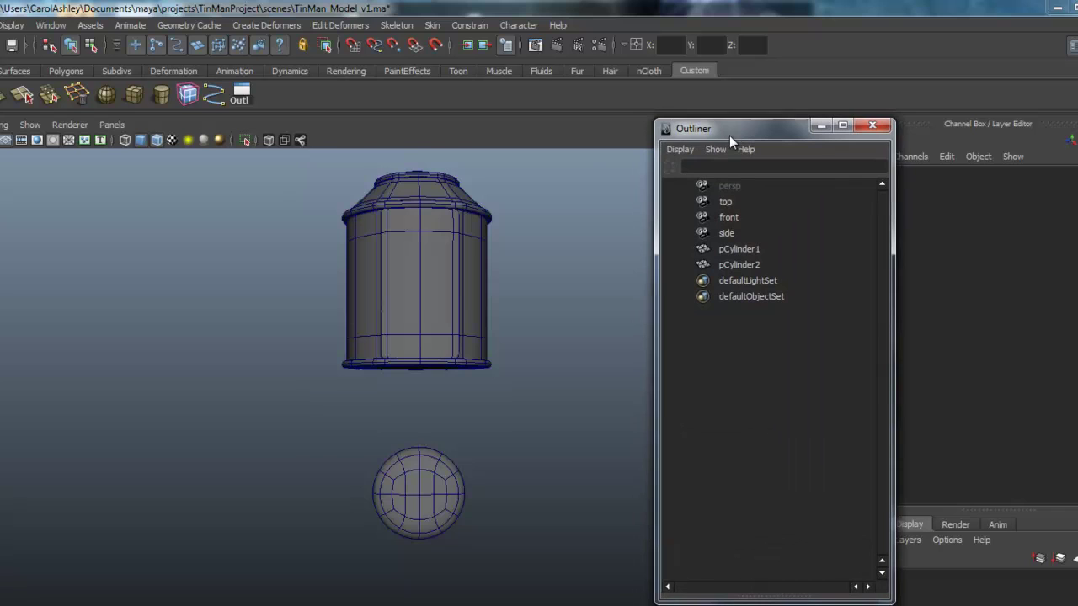
Rename the capped cylinder below the torso as rivet_main
{"action": "left_click", "coordinate": [436, 481]}
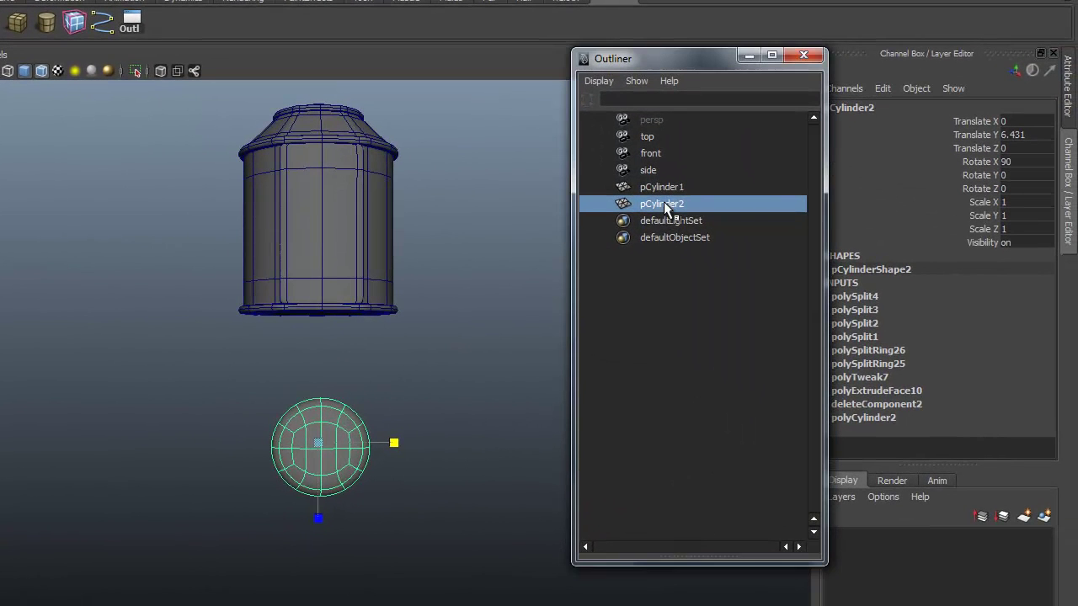
{"action": "double_click", "coordinate": [664, 203]}
{"action": "type", "text": "rivet_"}
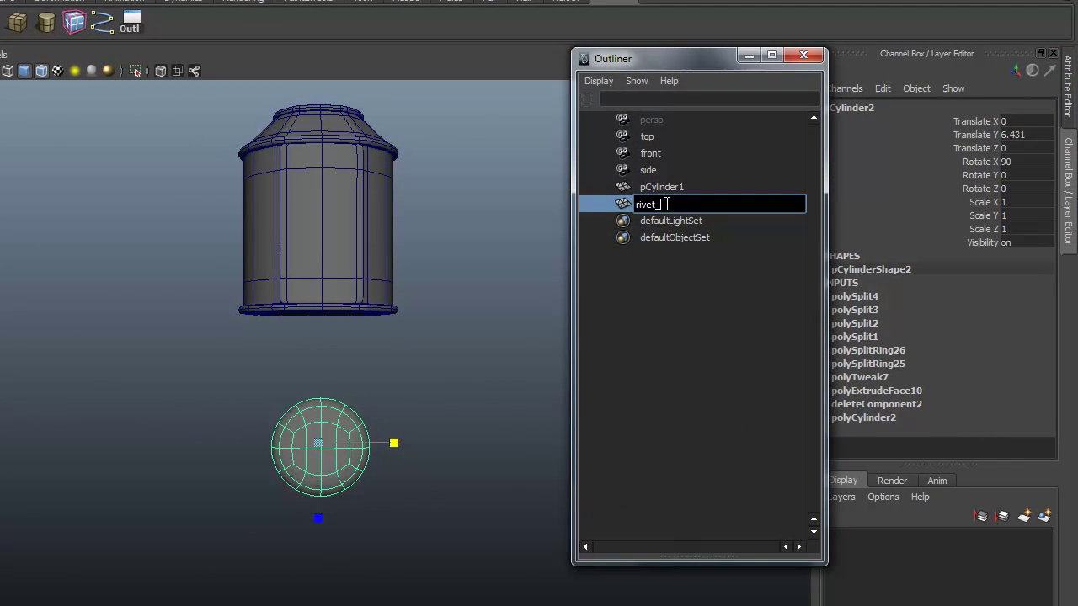
{"action": "type", "text": "main"}
{"action": "key", "text": "Return"}
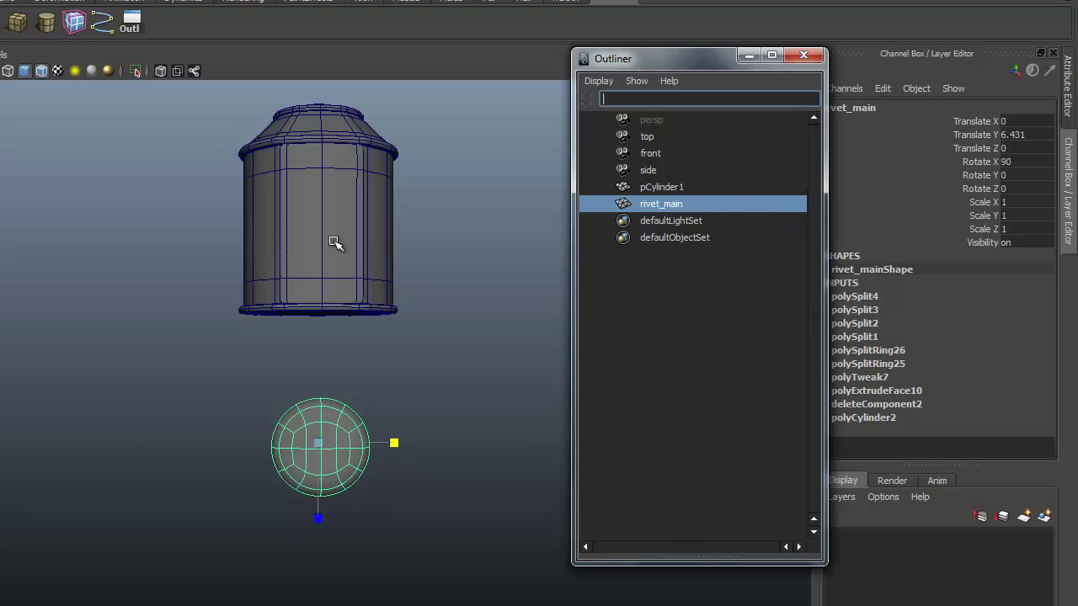
Rename the torso object as cylinder_main
{"action": "left_click", "coordinate": [336, 241]}
{"action": "double_click", "coordinate": [665, 189]}
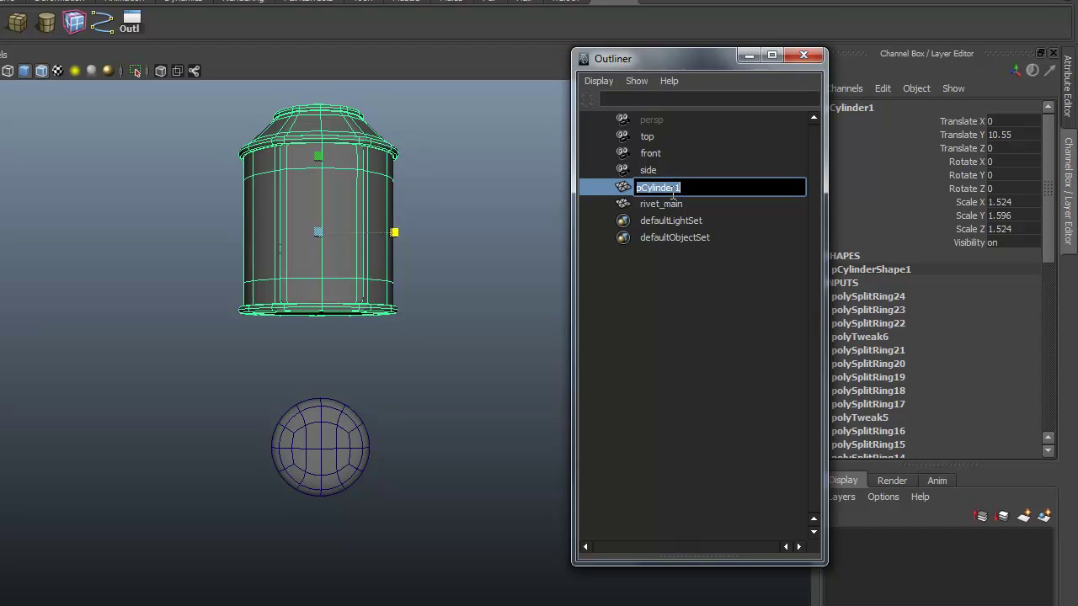
{"action": "type", "text": "c"}
{"action": "key", "text": "Return"}
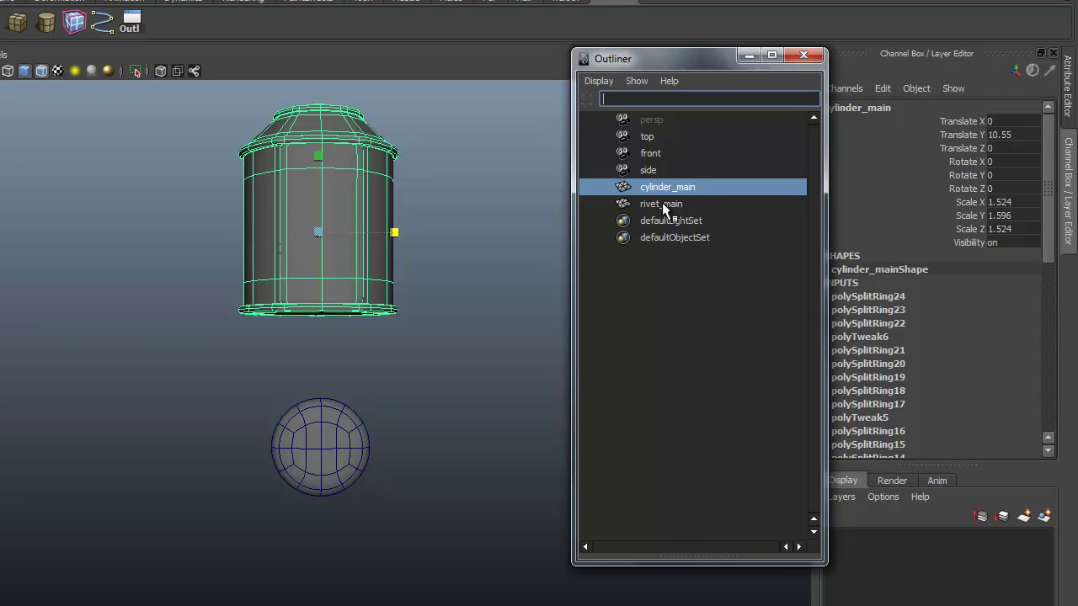
Duplicate rivet_main and set the original's Visibility to off
{"action": "left_click", "coordinate": [662, 203]}
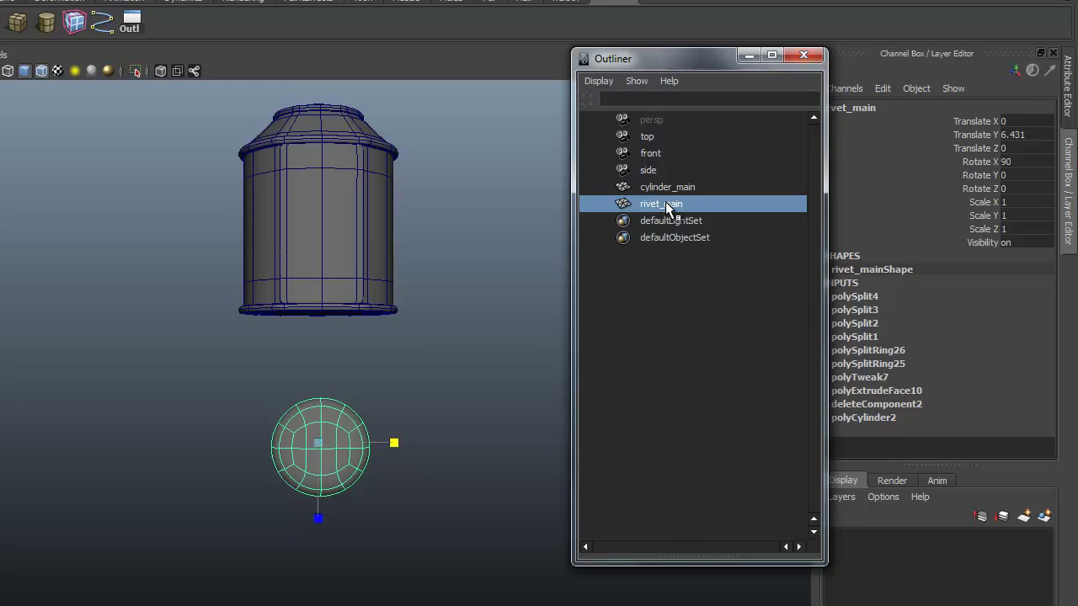
{"action": "key", "text": "ctrl+d"}
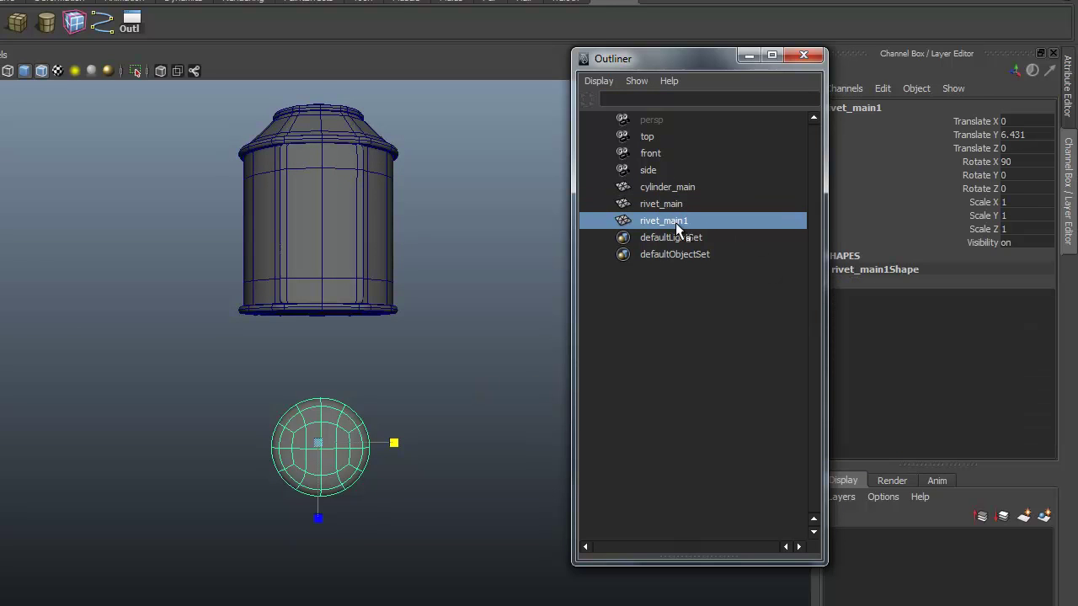
{"action": "left_click", "coordinate": [629, 203]}
{"action": "left_click", "coordinate": [1024, 241]}
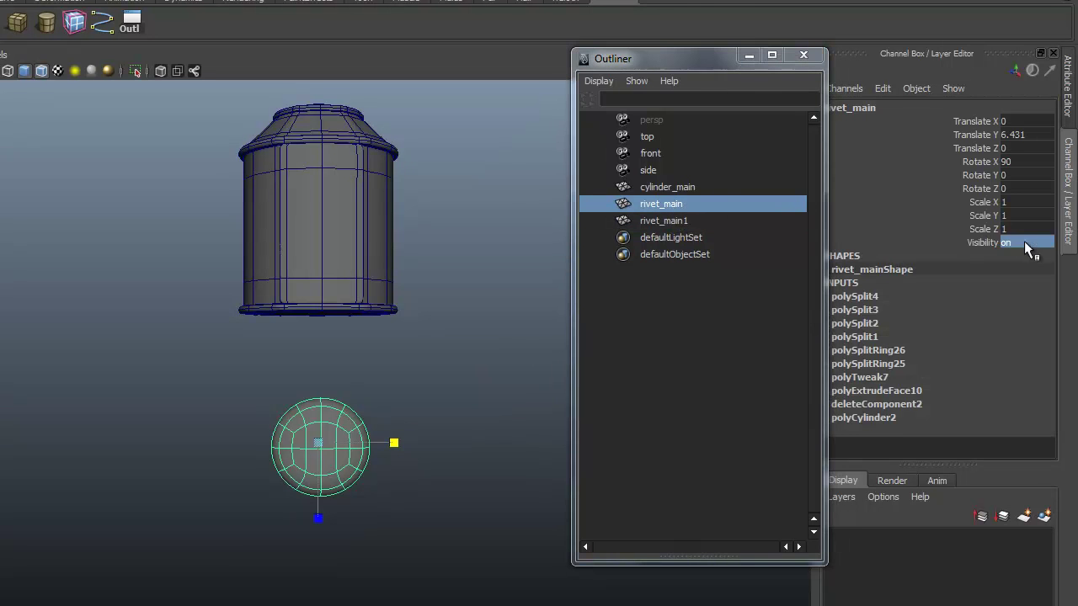
{"action": "type", "text": "0"}
{"action": "key", "text": "Return"}
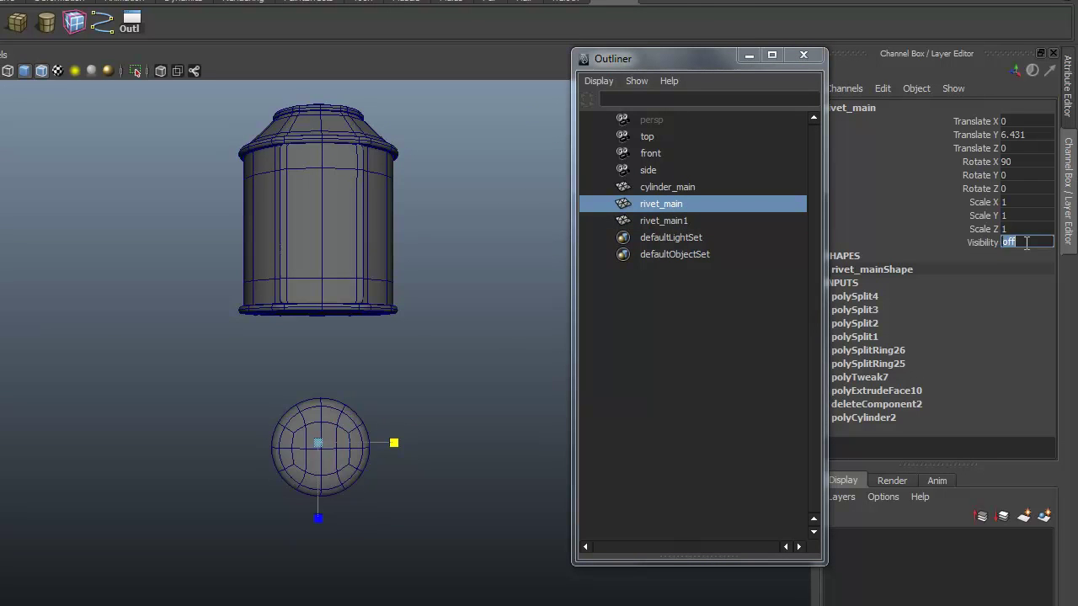
Rename the duplicated rivet as rivet_1
{"action": "left_click", "coordinate": [671, 221]}
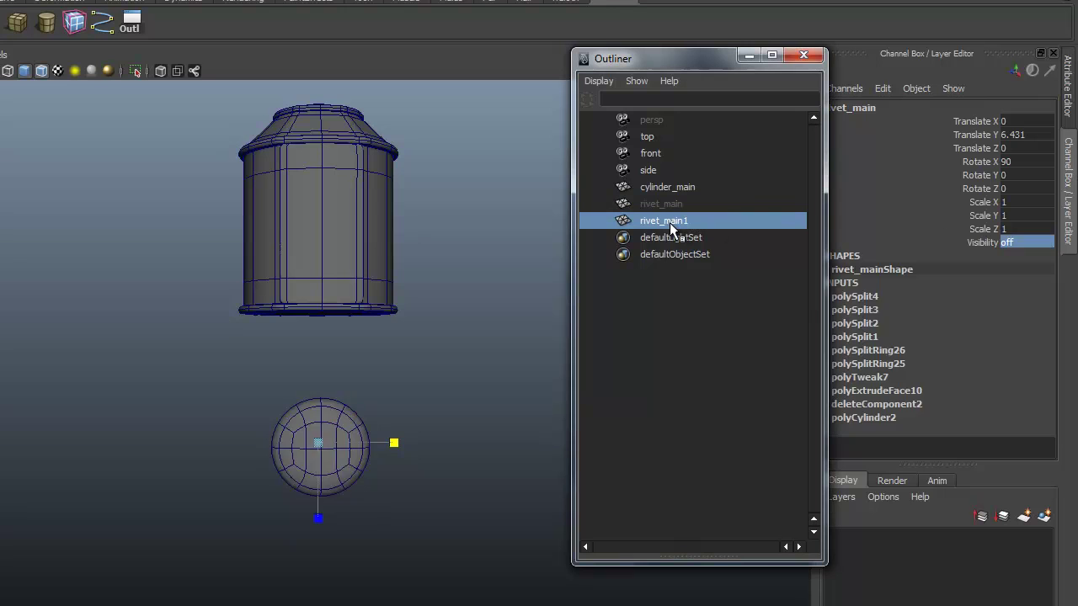
{"action": "double_click", "coordinate": [687, 221]}
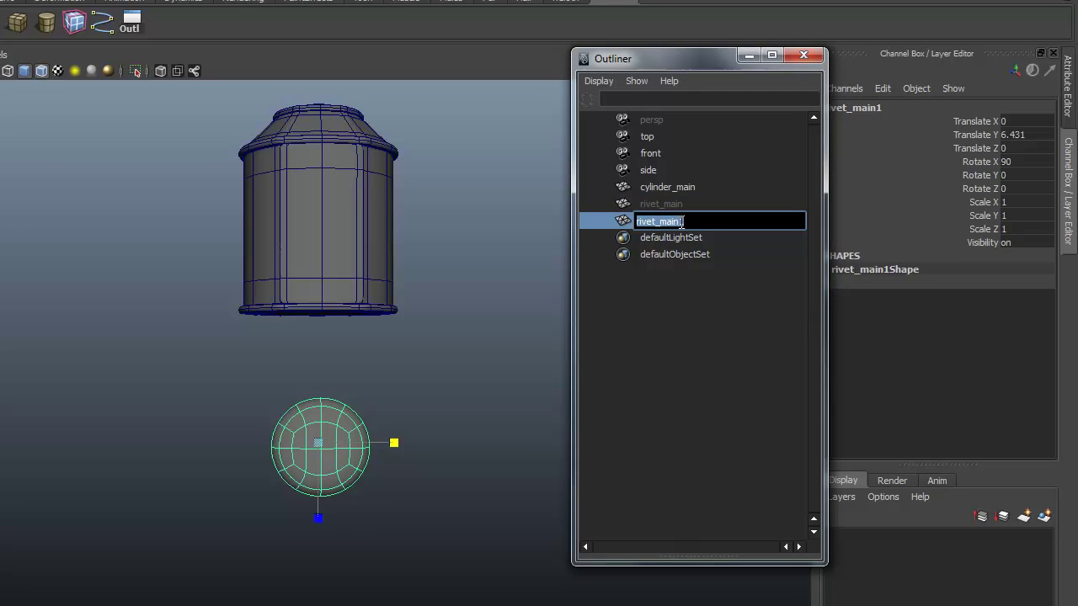
{"action": "left_click", "coordinate": [684, 222]}
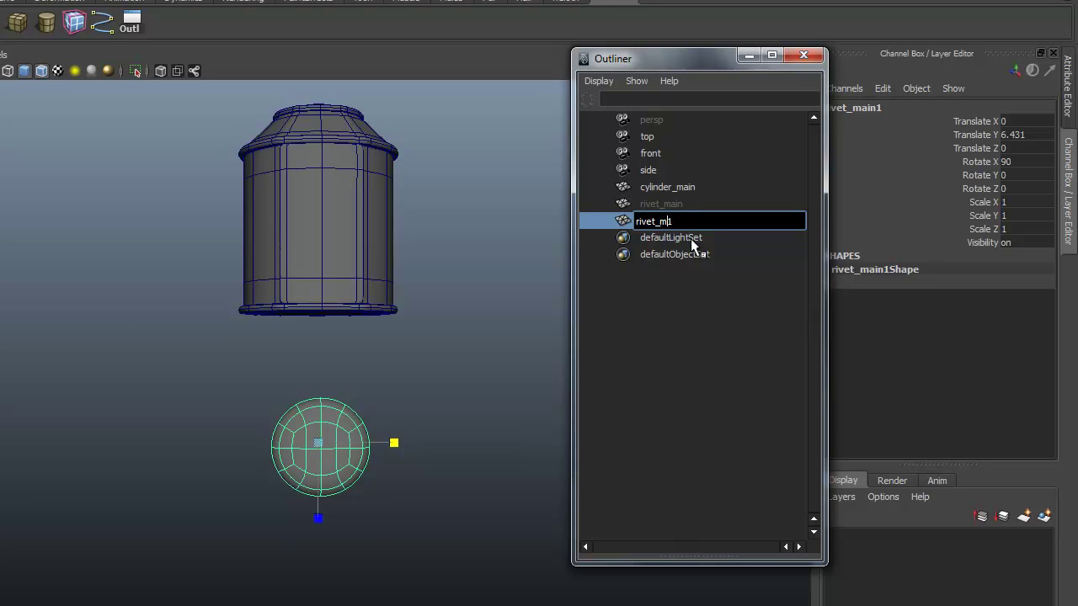
{"action": "key", "text": "Return"}
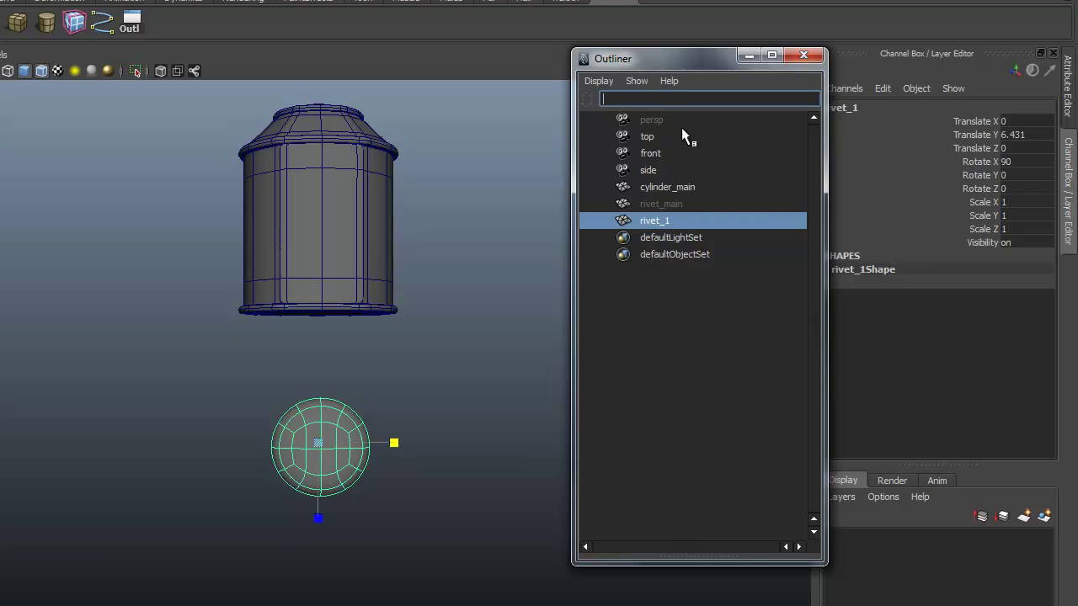
Scale rivet_1 uniformly to about 0.221 and move it onto the torso's front at about Translate Y 11.275, Z 1.332
{"action": "left_click", "coordinate": [804, 55]}
{"action": "left_click_drag", "start_coordinate": [412, 455], "coordinate": [233, 443], "text": "alt"}
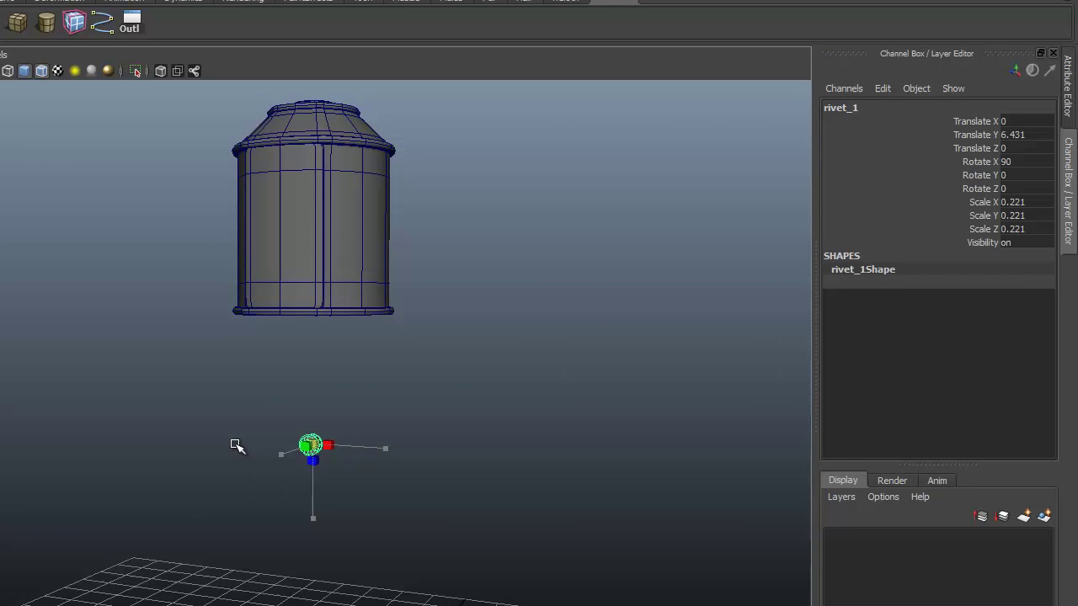
{"action": "key", "text": "w"}
{"action": "left_click_drag", "start_coordinate": [314, 395], "coordinate": [314, 138]}
{"action": "left_click_drag", "start_coordinate": [268, 274], "coordinate": [167, 297], "text": "alt"}
{"action": "left_click_drag", "start_coordinate": [224, 205], "coordinate": [460, 282]}
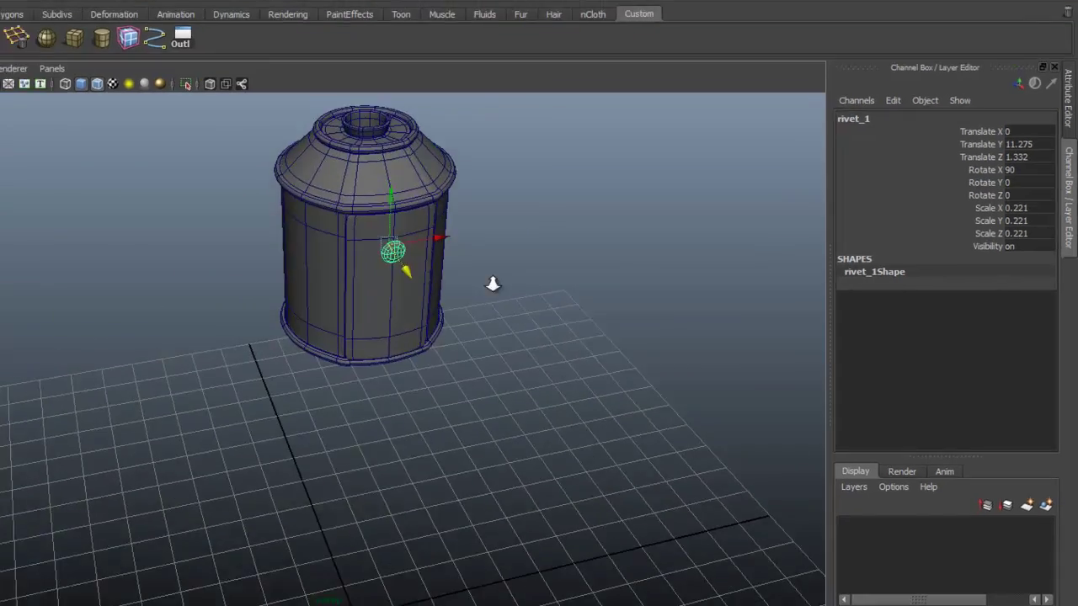
Move rivet_1 sideways along the torso's front to about Translate X 0.471
{"action": "right_click_drag", "start_coordinate": [493, 283], "coordinate": [459, 338], "text": "alt"}
{"action": "middle_click_drag", "start_coordinate": [426, 346], "coordinate": [374, 427], "text": "alt"}
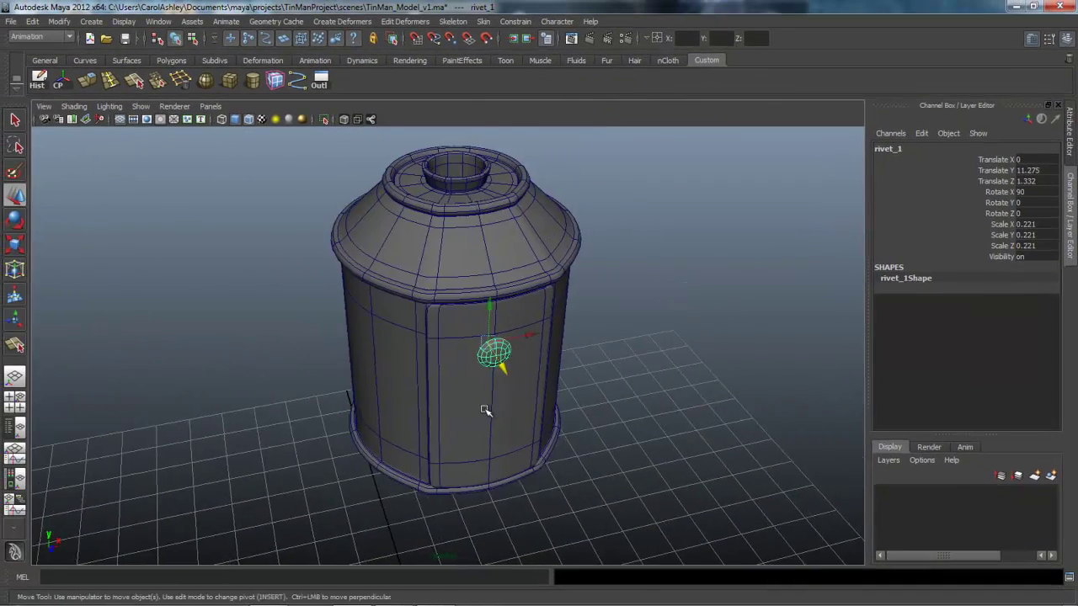
{"action": "left_click_drag", "start_coordinate": [376, 427], "coordinate": [351, 390], "text": "alt"}
{"action": "middle_click_drag", "start_coordinate": [356, 390], "coordinate": [356, 446], "text": "alt"}
{"action": "middle_click_drag", "start_coordinate": [468, 426], "coordinate": [467, 427], "text": "alt"}
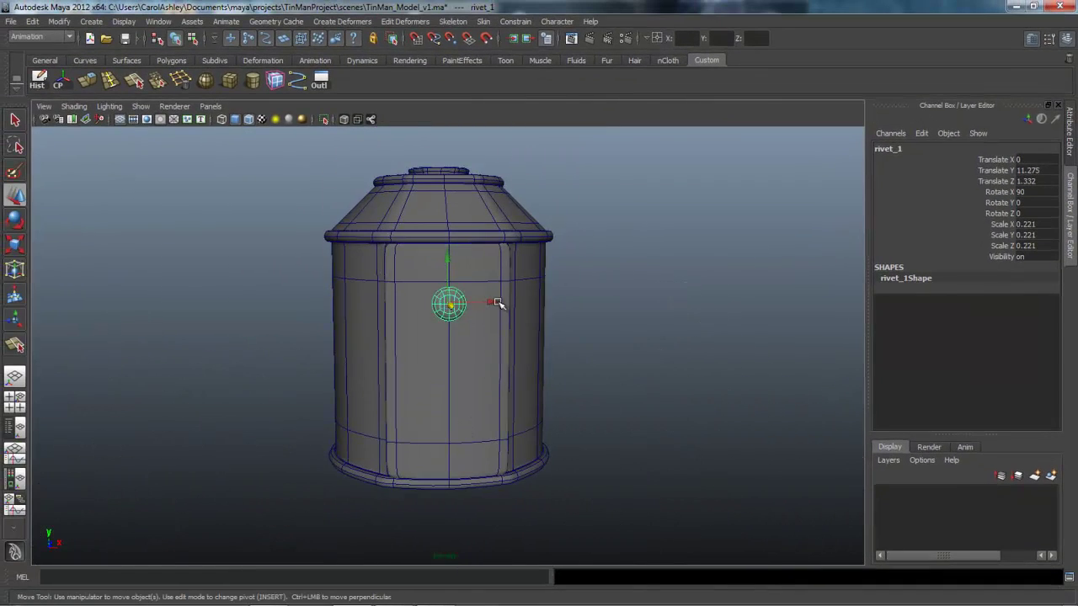
{"action": "left_click_drag", "start_coordinate": [498, 304], "coordinate": [488, 357]}
Turn off the smooth mesh preview on cylinder_main to show its faceted panels
{"action": "right_click_drag", "start_coordinate": [488, 356], "coordinate": [585, 379], "text": "alt"}
{"action": "middle_click_drag", "start_coordinate": [585, 380], "coordinate": [551, 302], "text": "alt"}
{"action": "left_click_drag", "start_coordinate": [449, 350], "coordinate": [486, 378], "text": "alt"}
{"action": "right_click_drag", "start_coordinate": [486, 378], "coordinate": [552, 382], "text": "alt"}
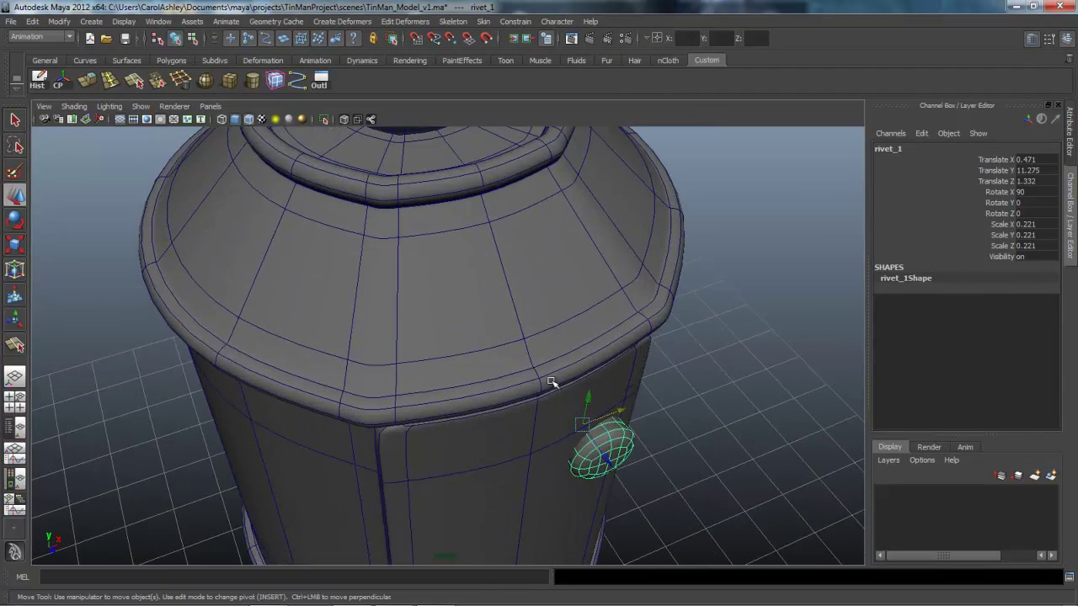
{"action": "left_click", "coordinate": [539, 365]}
{"action": "key", "text": "1"}
Switch rivet_1 from smooth mesh preview to its unsmoothed display
{"action": "left_click_drag", "start_coordinate": [541, 365], "coordinate": [523, 402], "text": "alt"}
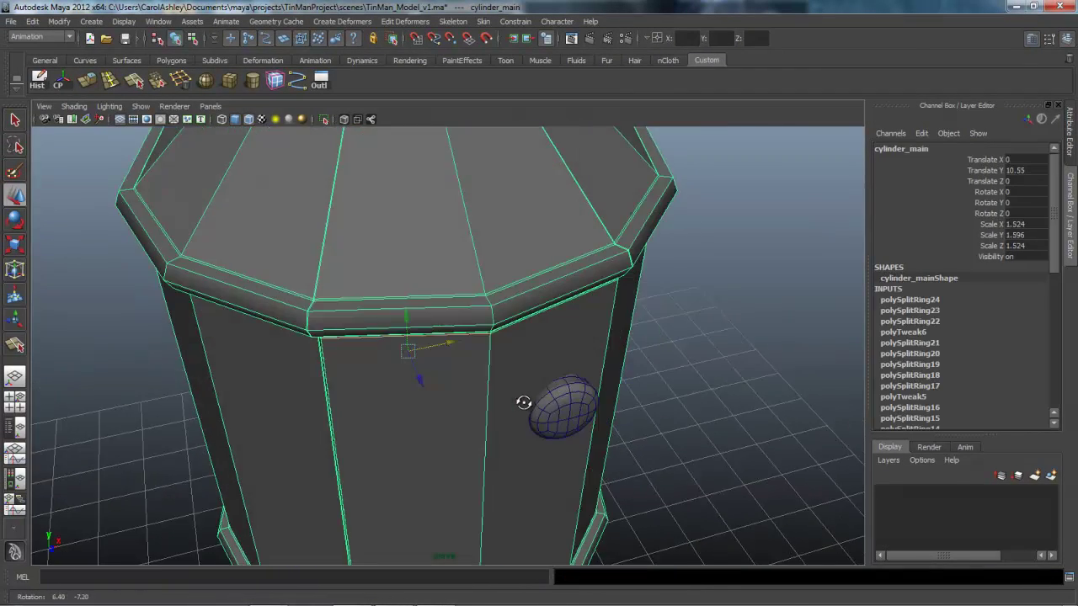
{"action": "right_click_drag", "start_coordinate": [522, 402], "coordinate": [574, 404], "text": "alt"}
{"action": "middle_click_drag", "start_coordinate": [594, 377], "coordinate": [537, 297], "text": "alt"}
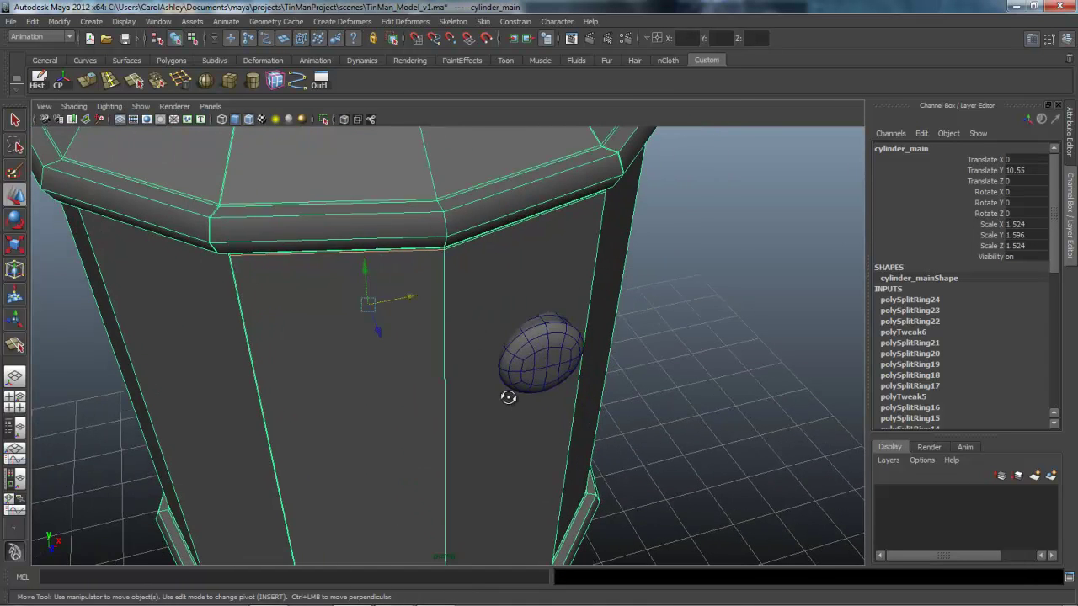
{"action": "left_click_drag", "start_coordinate": [508, 396], "coordinate": [510, 231], "text": "alt"}
{"action": "left_click_drag", "start_coordinate": [520, 401], "coordinate": [584, 380], "text": "alt"}
{"action": "left_click", "coordinate": [579, 388]}
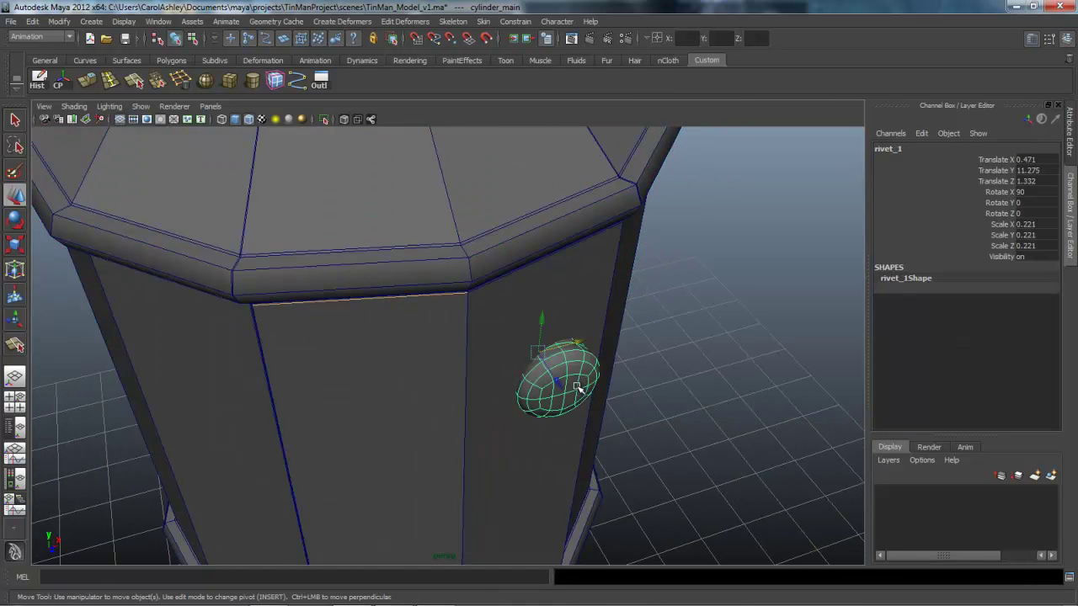
{"action": "key", "text": "1"}
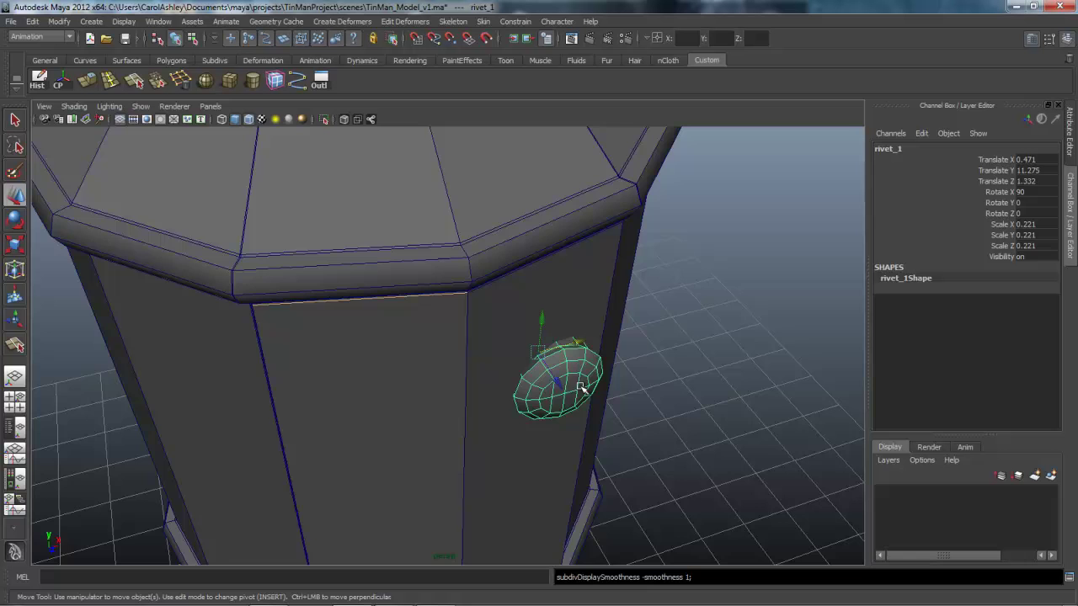
Shift rivet_1 to about Translate X 0.573 and scale it down uniformly to about 0.09
{"action": "left_click_drag", "start_coordinate": [568, 408], "coordinate": [517, 371], "text": "alt"}
{"action": "key", "text": "r"}
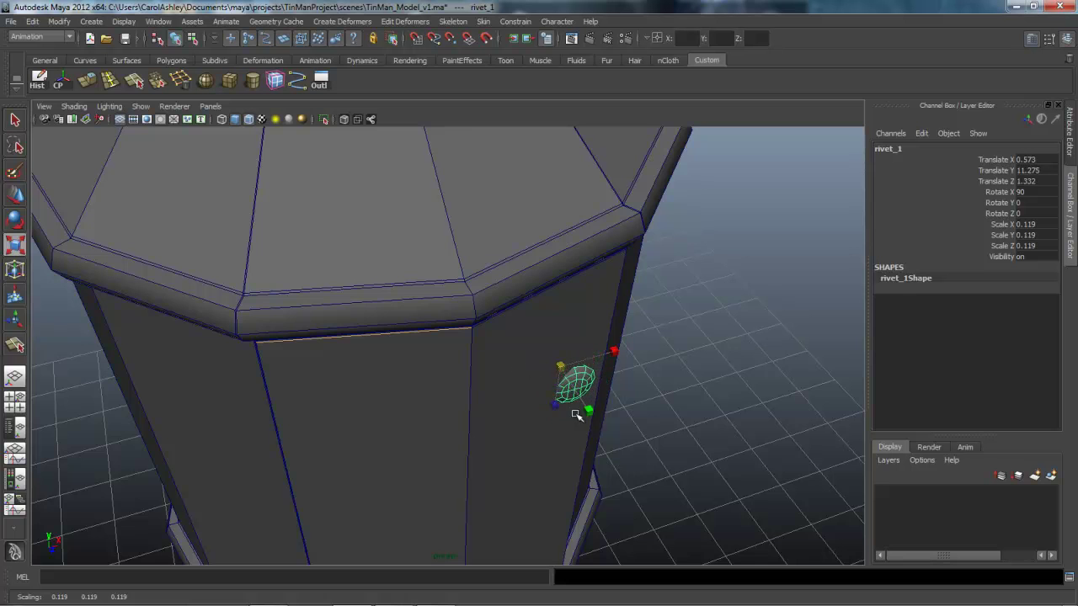
{"action": "left_click_drag", "start_coordinate": [565, 458], "coordinate": [541, 429], "text": "alt"}
{"action": "right_click_drag", "start_coordinate": [541, 429], "coordinate": [486, 375], "text": "alt"}
{"action": "middle_click_drag", "start_coordinate": [486, 376], "coordinate": [495, 410], "text": "alt"}
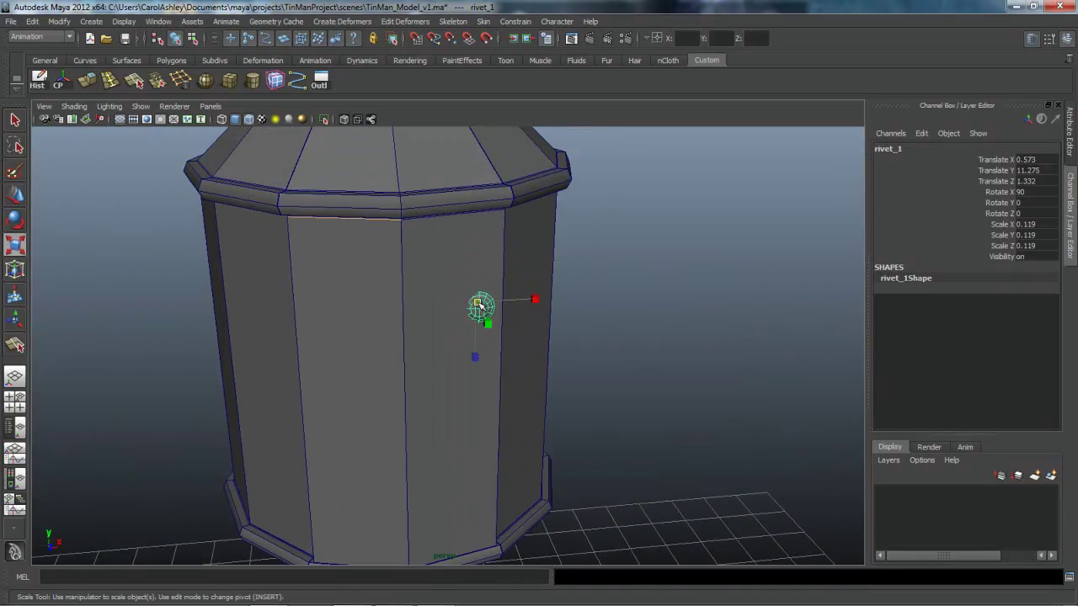
{"action": "left_click_drag", "start_coordinate": [477, 304], "coordinate": [472, 303]}
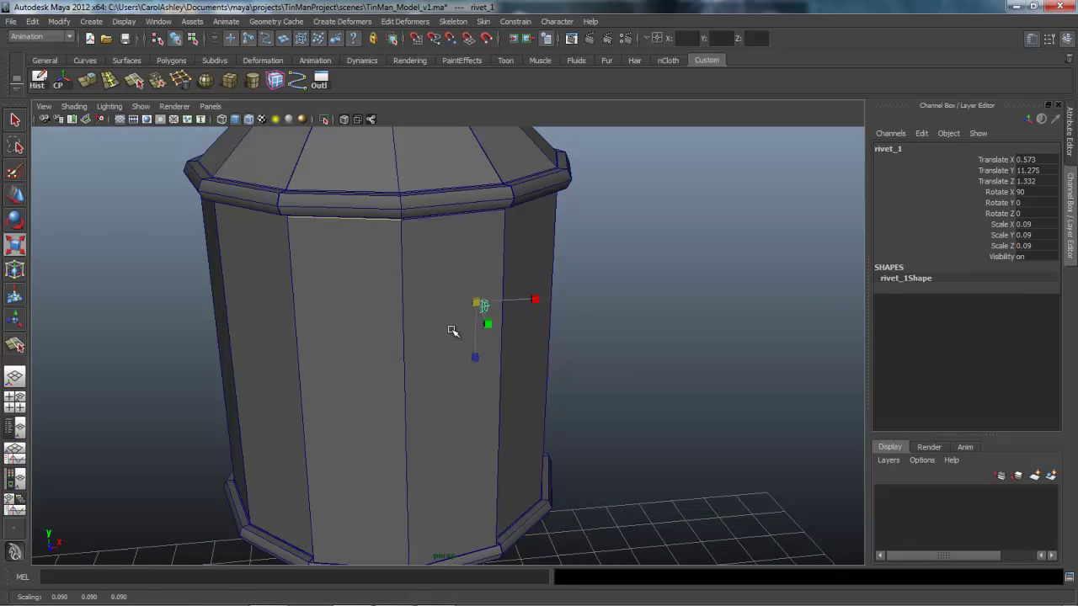
Position rivet_1 near the front panel's upper corner at about Translate X 0.616, Y 11.853, Z 1.421
{"action": "key", "text": "w"}
{"action": "left_click_drag", "start_coordinate": [445, 374], "coordinate": [462, 421], "text": "alt"}
{"action": "left_click_drag", "start_coordinate": [505, 392], "coordinate": [468, 400]}
{"action": "left_click_drag", "start_coordinate": [425, 238], "coordinate": [423, 158]}
{"action": "left_click_drag", "start_coordinate": [460, 199], "coordinate": [470, 199]}
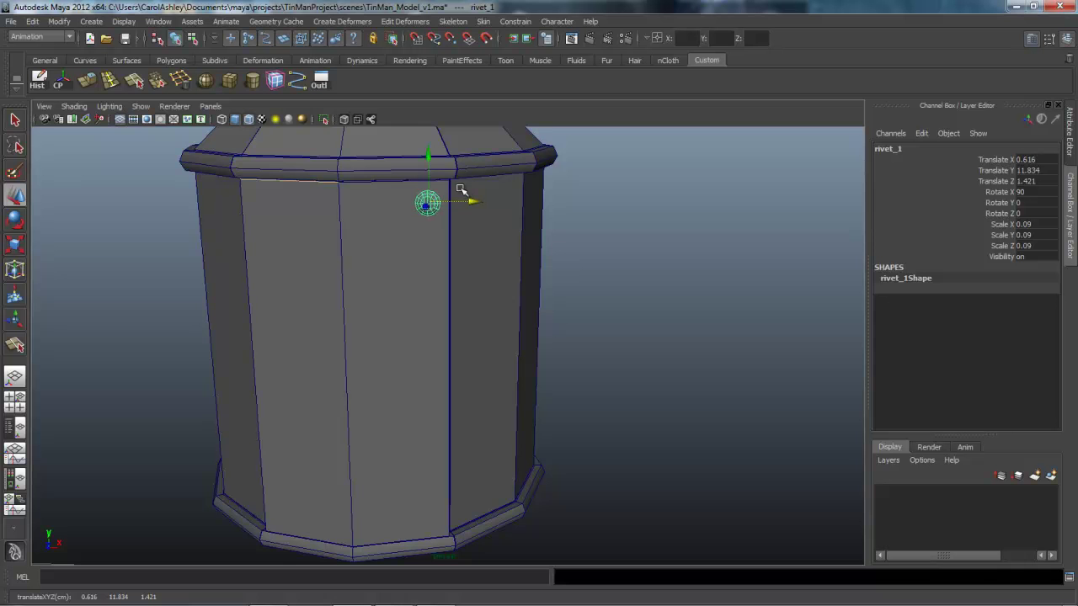
{"action": "left_click_drag", "start_coordinate": [430, 160], "coordinate": [432, 158]}
Rotate rivet_1 to about Rotate Y 11.095 so it faces outward from the angled torso panel
{"action": "left_click_drag", "start_coordinate": [411, 219], "coordinate": [356, 225], "text": "alt"}
{"action": "right_click_drag", "start_coordinate": [356, 226], "coordinate": [406, 246], "text": "alt"}
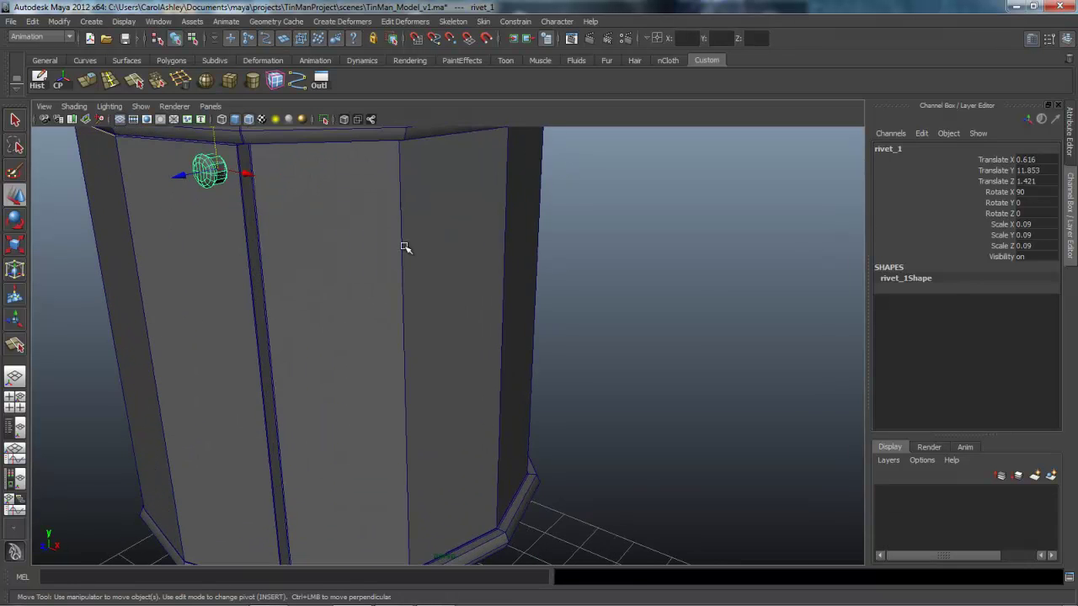
{"action": "middle_click_drag", "start_coordinate": [317, 198], "coordinate": [494, 387], "text": "alt"}
{"action": "left_click_drag", "start_coordinate": [494, 387], "coordinate": [464, 428], "text": "alt"}
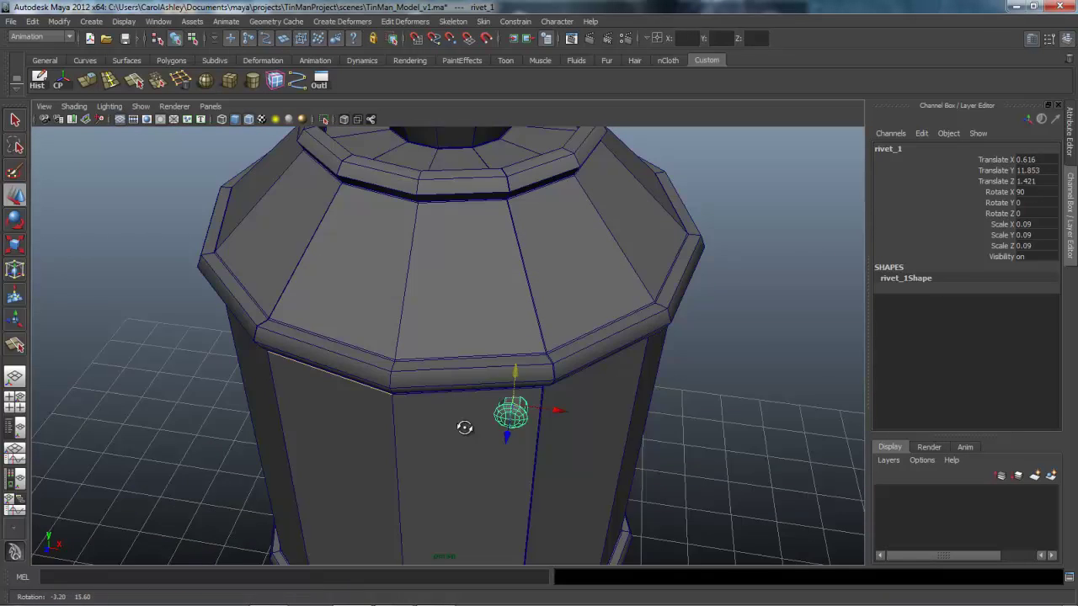
{"action": "right_click_drag", "start_coordinate": [464, 429], "coordinate": [512, 437], "text": "alt"}
{"action": "left_click_drag", "start_coordinate": [512, 437], "coordinate": [413, 396], "text": "alt"}
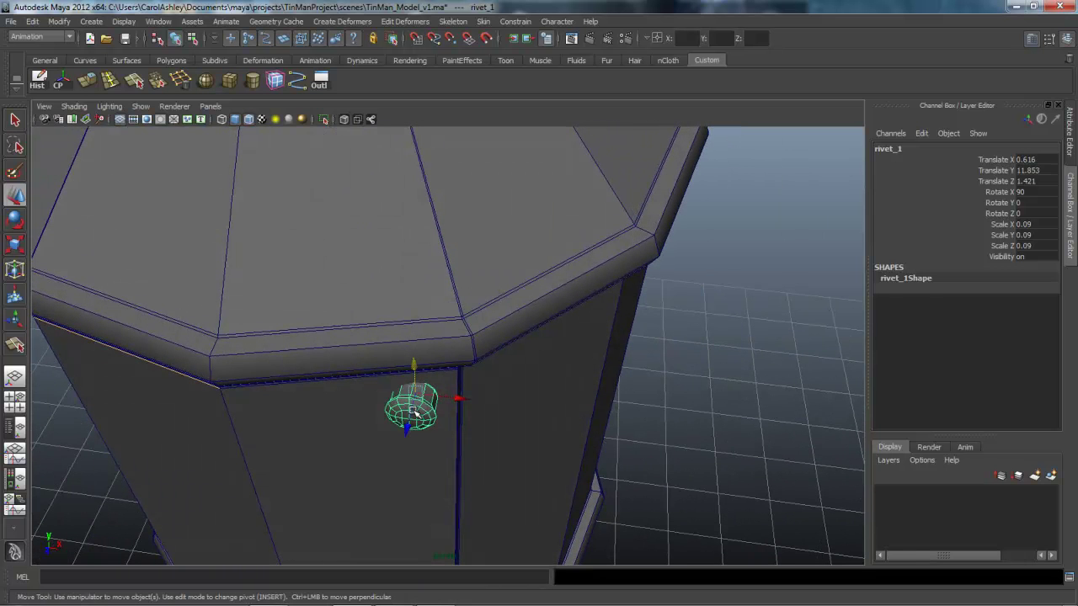
{"action": "key", "text": "e"}
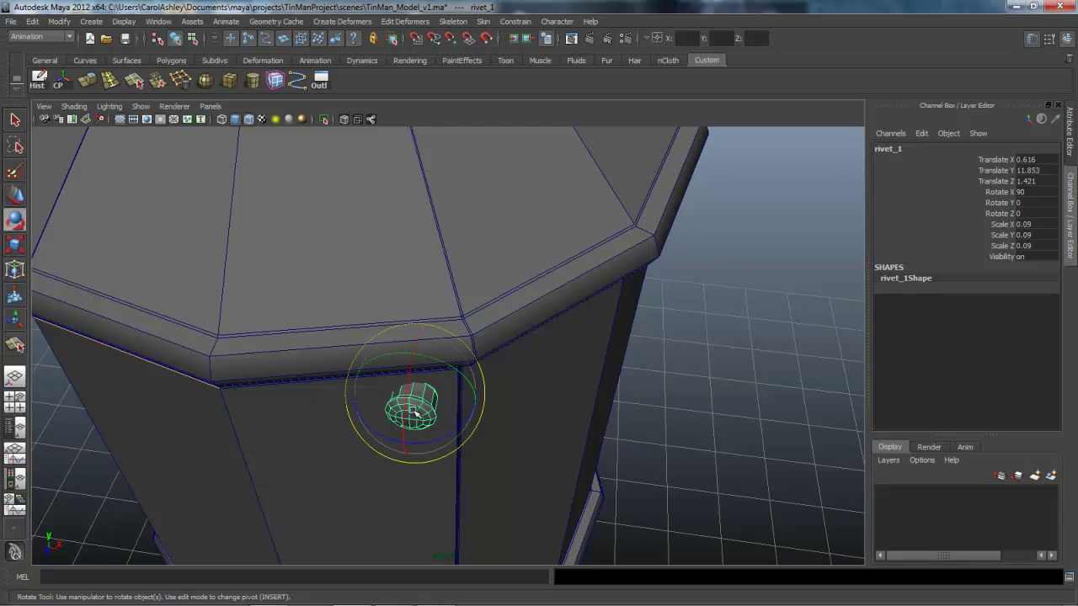
{"action": "left_click_drag", "start_coordinate": [440, 440], "coordinate": [476, 299]}
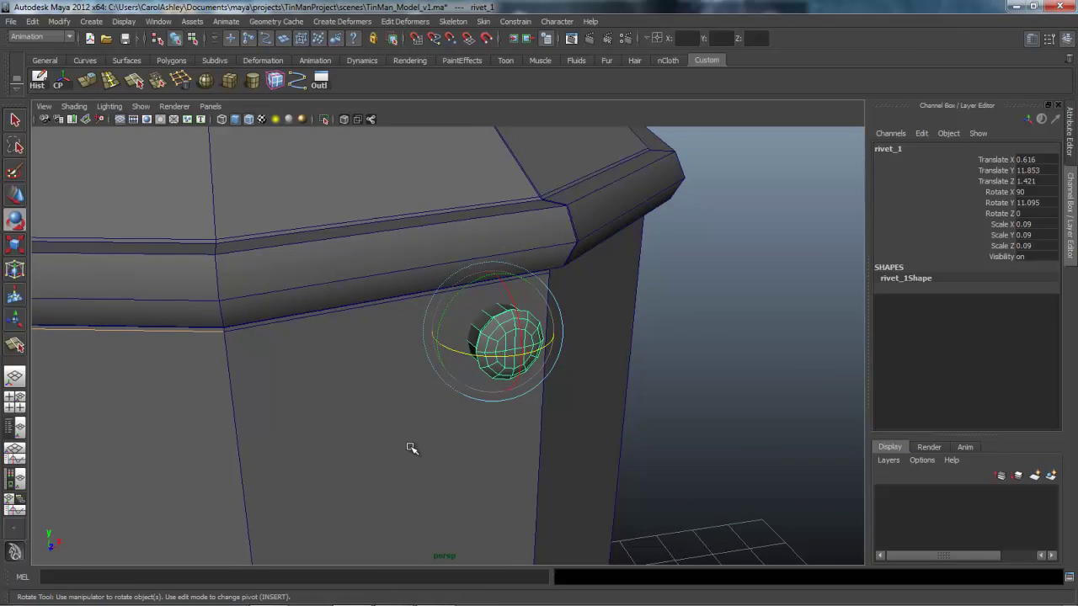
Refine rivet_1's rotation to about X 90.192, Y 14.07, Z 0.181 and sink it into the panel at about Translate Z 1.365
{"action": "left_click_drag", "start_coordinate": [411, 448], "coordinate": [451, 427], "text": "alt"}
{"action": "key", "text": "w"}
{"action": "key", "text": "e"}
{"action": "key", "text": "w"}
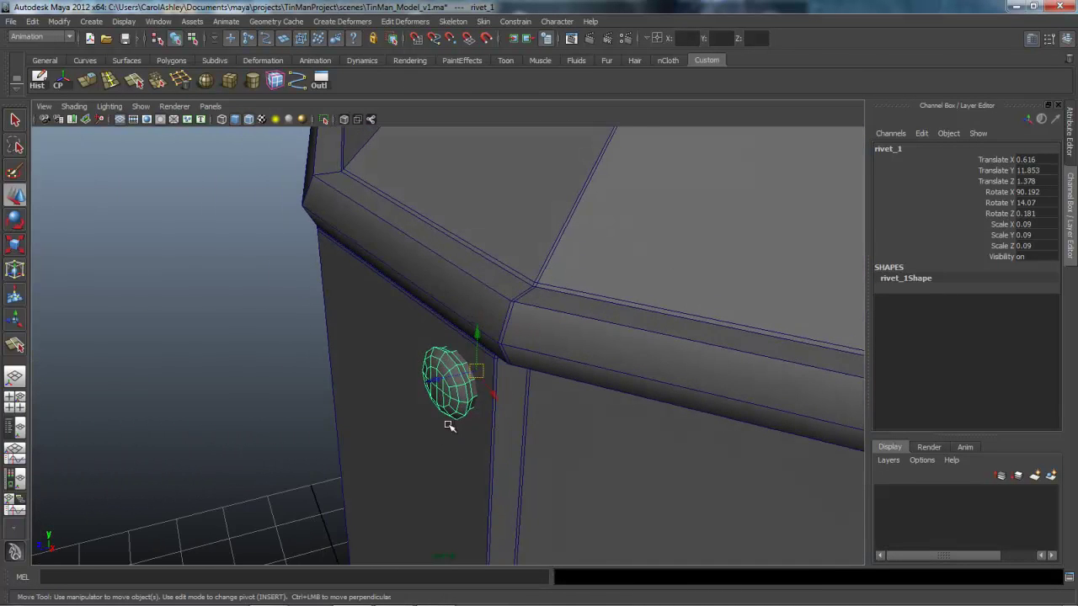
{"action": "left_click_drag", "start_coordinate": [435, 384], "coordinate": [261, 459]}
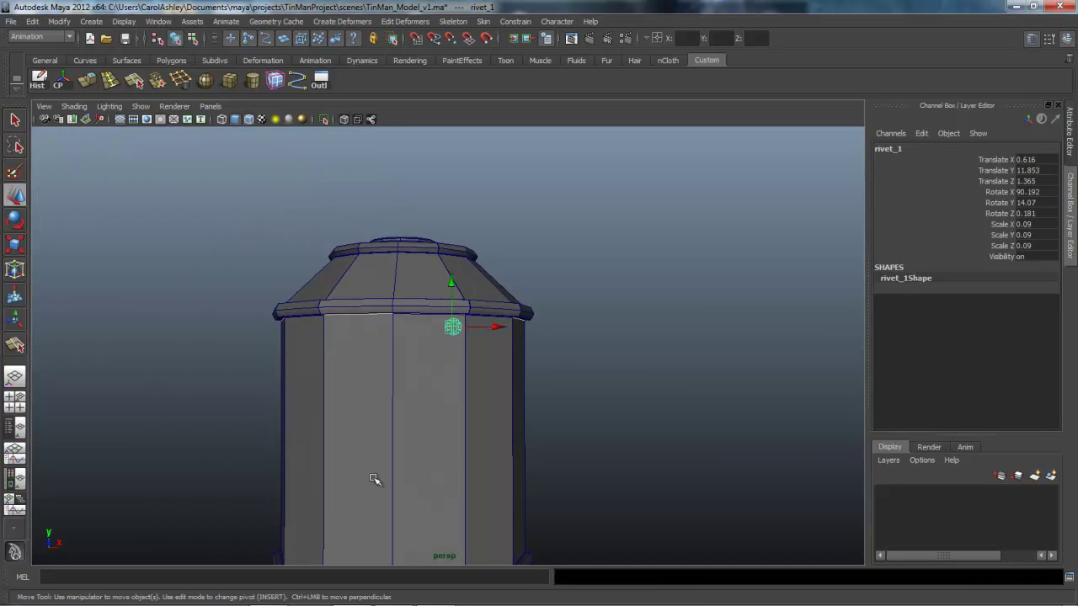
Fine-tune rivet_1's placement below the torso's upper rim to about Translate X 0.60, Y 11.831
{"action": "middle_click_drag", "start_coordinate": [373, 479], "coordinate": [400, 447], "text": "alt"}
{"action": "left_click_drag", "start_coordinate": [400, 447], "coordinate": [399, 455], "text": "alt"}
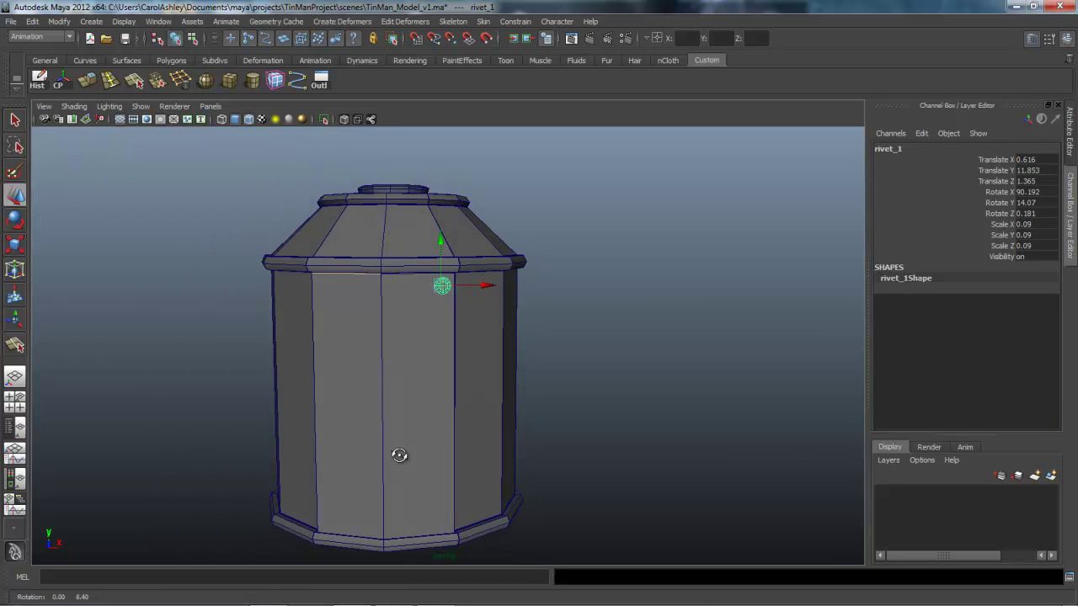
{"action": "middle_click_drag", "start_coordinate": [407, 423], "coordinate": [407, 433], "text": "alt"}
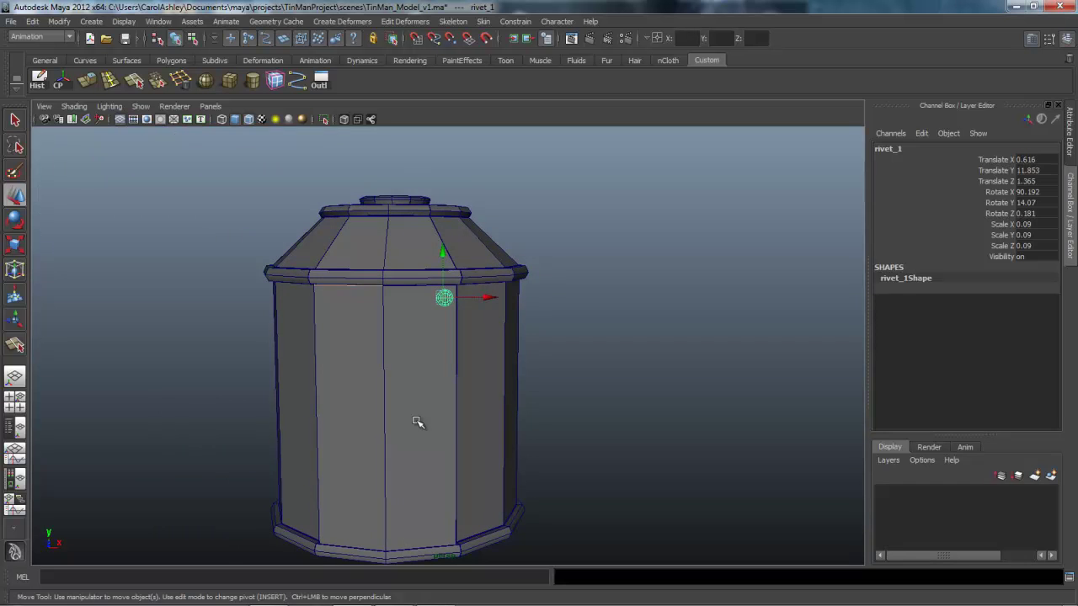
{"action": "left_click_drag", "start_coordinate": [445, 255], "coordinate": [441, 251]}
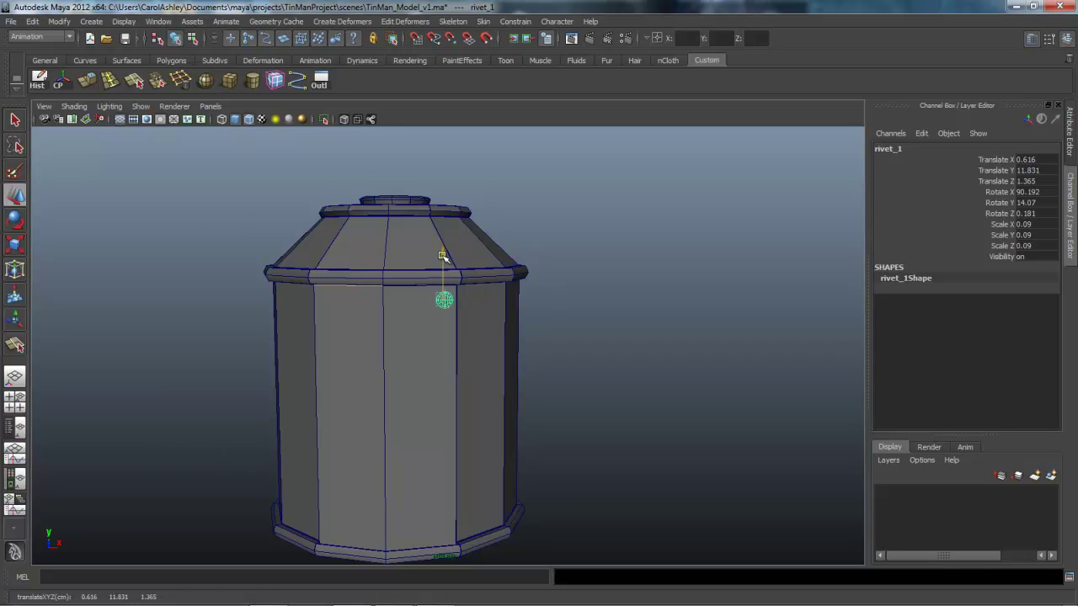
{"action": "left_click_drag", "start_coordinate": [490, 302], "coordinate": [426, 354], "text": "alt"}
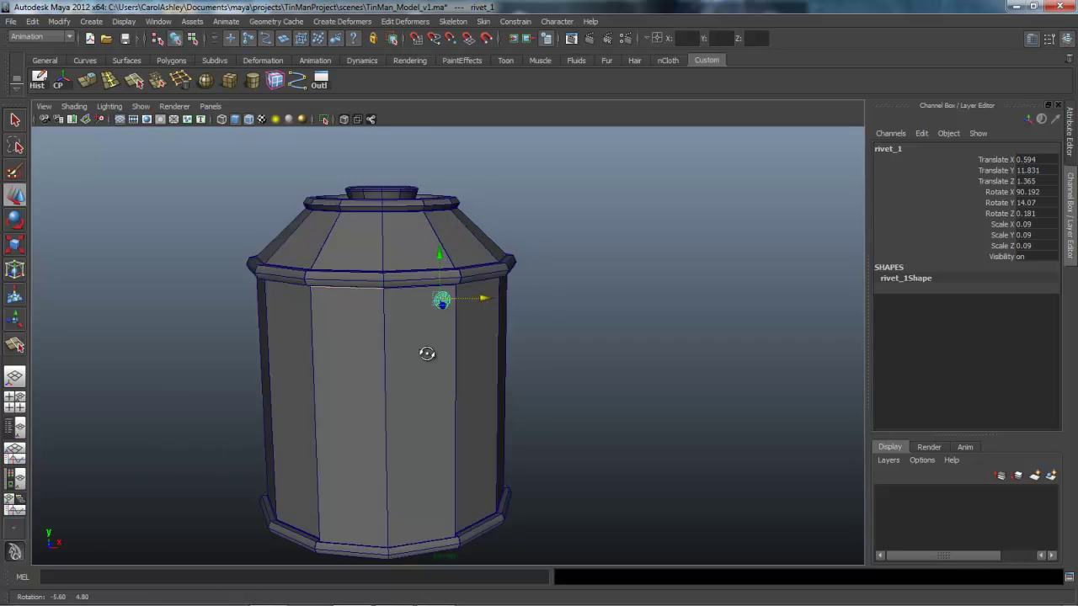
{"action": "left_click_drag", "start_coordinate": [481, 301], "coordinate": [436, 358]}
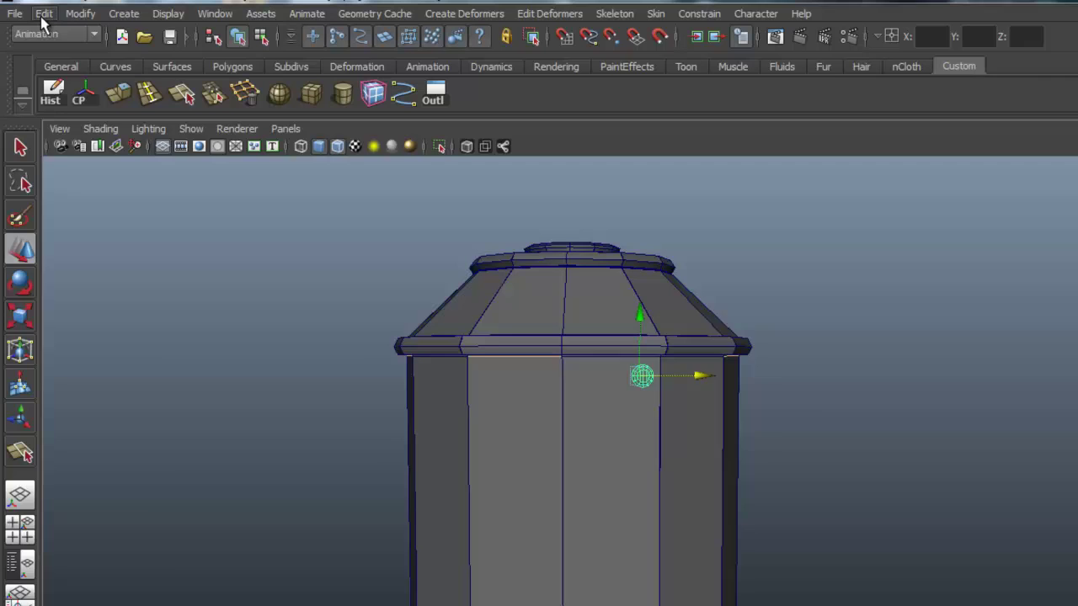
Open the Duplicate Special options for rivet_1 and reset them to their defaults
{"action": "left_click", "coordinate": [42, 15]}
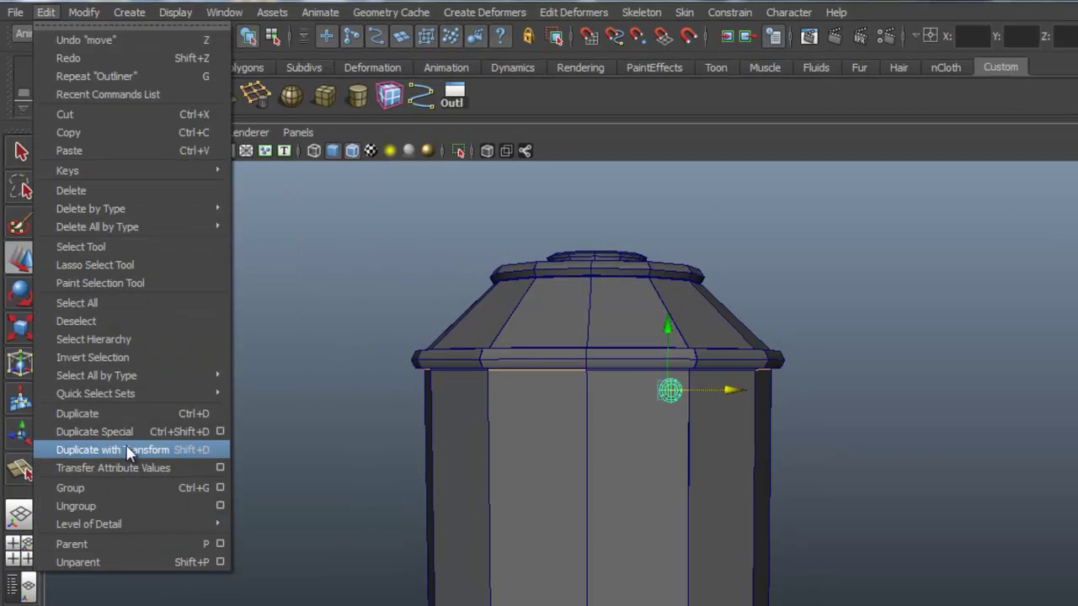
{"action": "left_click", "coordinate": [222, 431], "text": "ctrl+shift"}
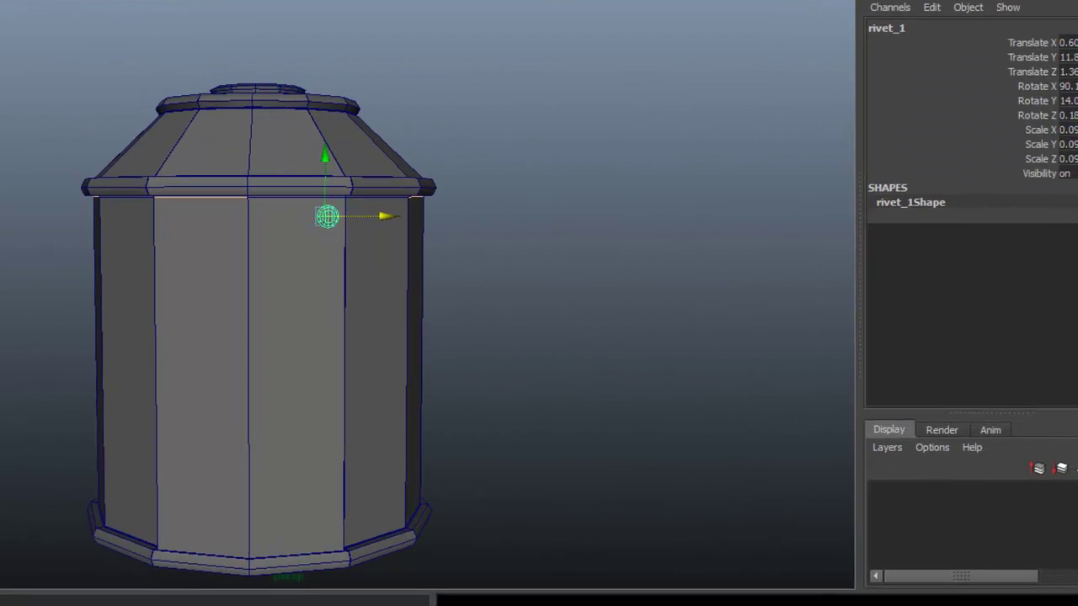
{"action": "left_click_drag", "start_coordinate": [671, 47], "coordinate": [660, 42]}
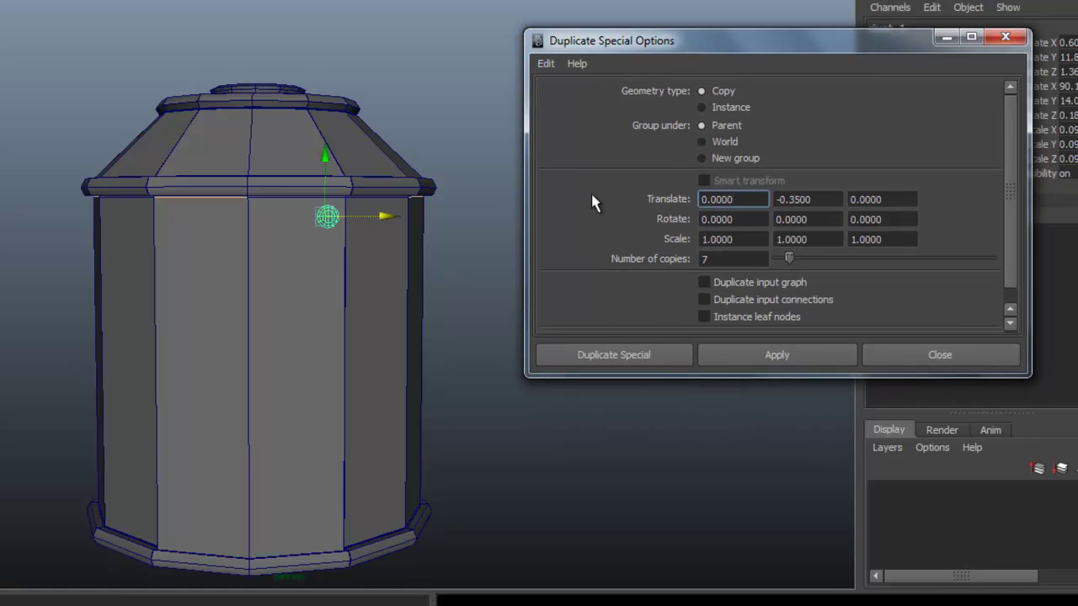
{"action": "left_click", "coordinate": [545, 64]}
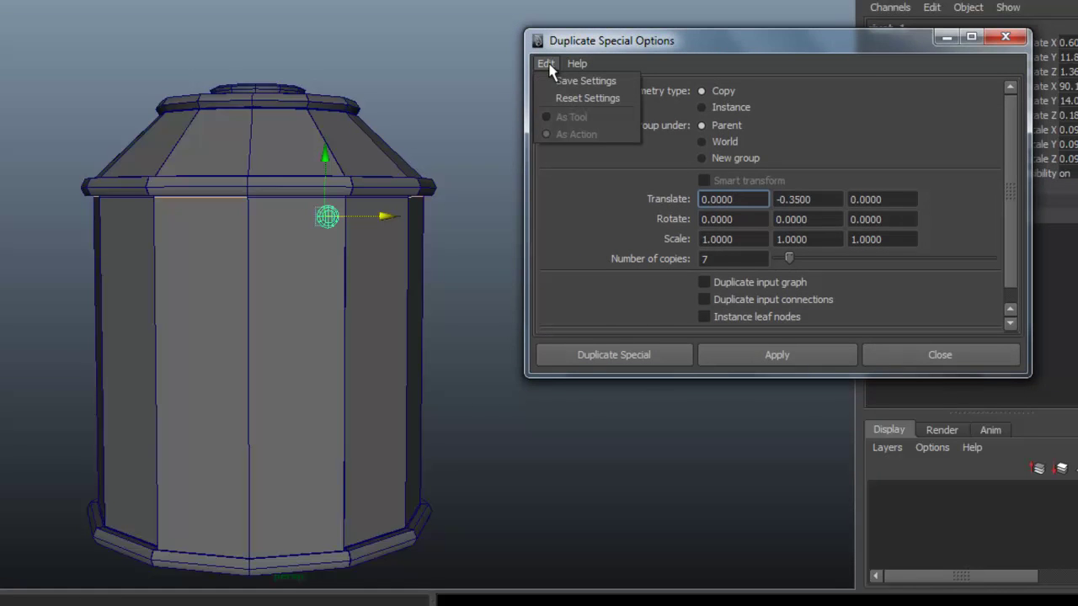
{"action": "left_click", "coordinate": [589, 98]}
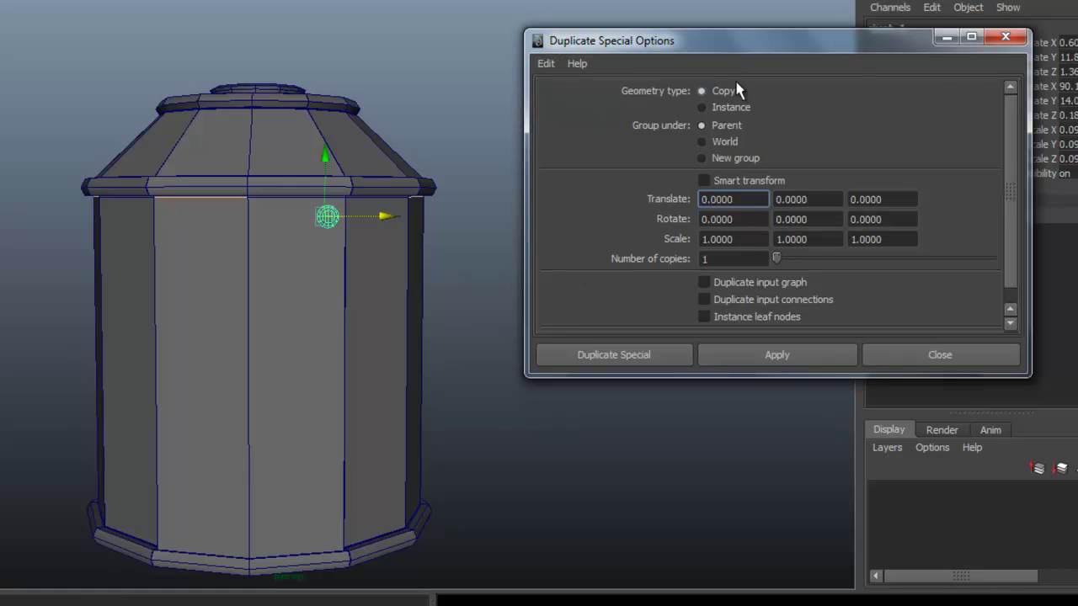
{"action": "left_click_drag", "start_coordinate": [741, 54], "coordinate": [740, 39]}
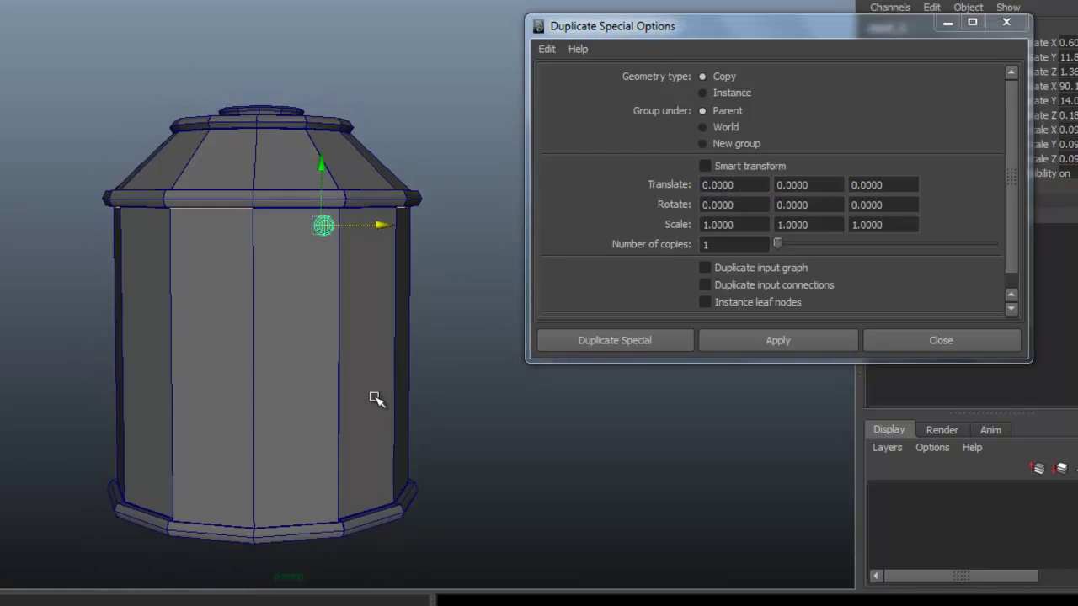
Set the number of copies for duplicating rivet_1 to 7
{"action": "scroll", "coordinate": [373, 397], "scroll_direction": "down", "scroll_amount": 3}
{"action": "left_click_drag", "start_coordinate": [378, 362], "coordinate": [303, 280], "text": "alt"}
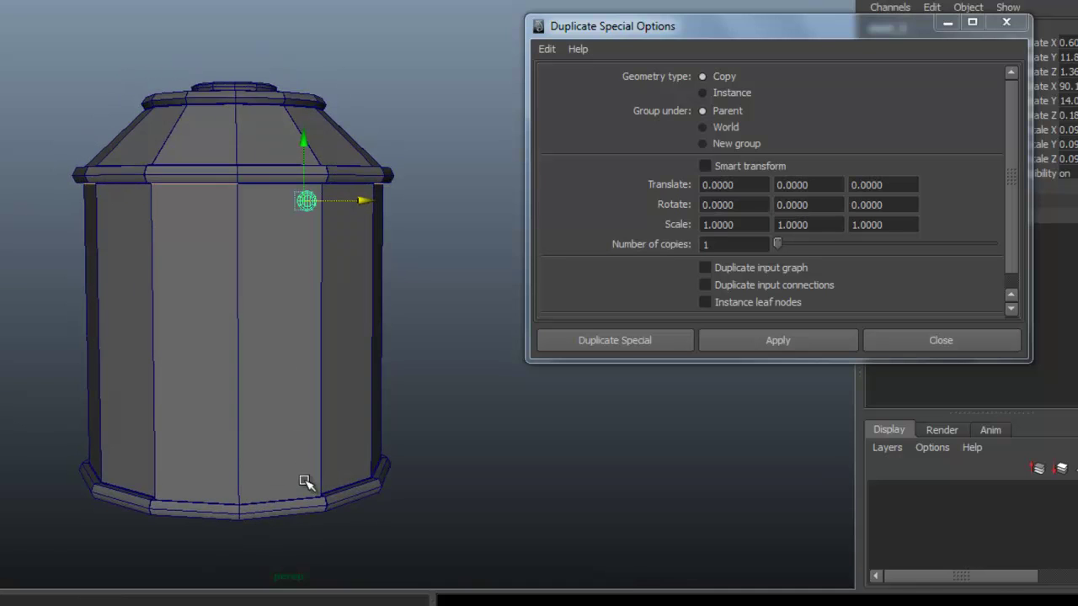
{"action": "left_click", "coordinate": [706, 244]}
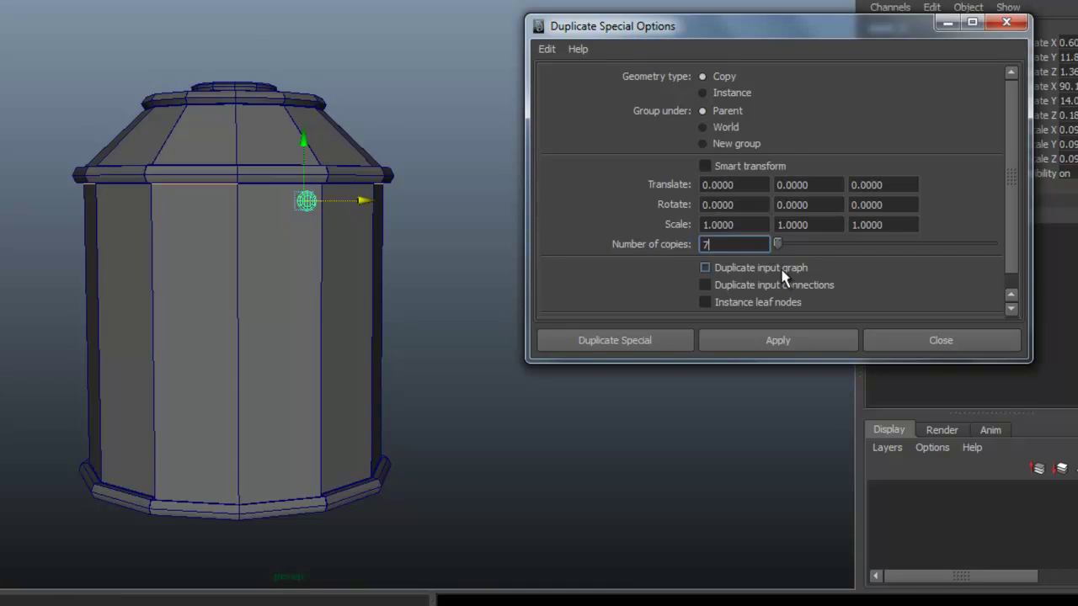
Try duplicating rivet_1 down the torso panel with a Translate Y offset of -0.3 per copy
{"action": "left_click", "coordinate": [816, 184]}
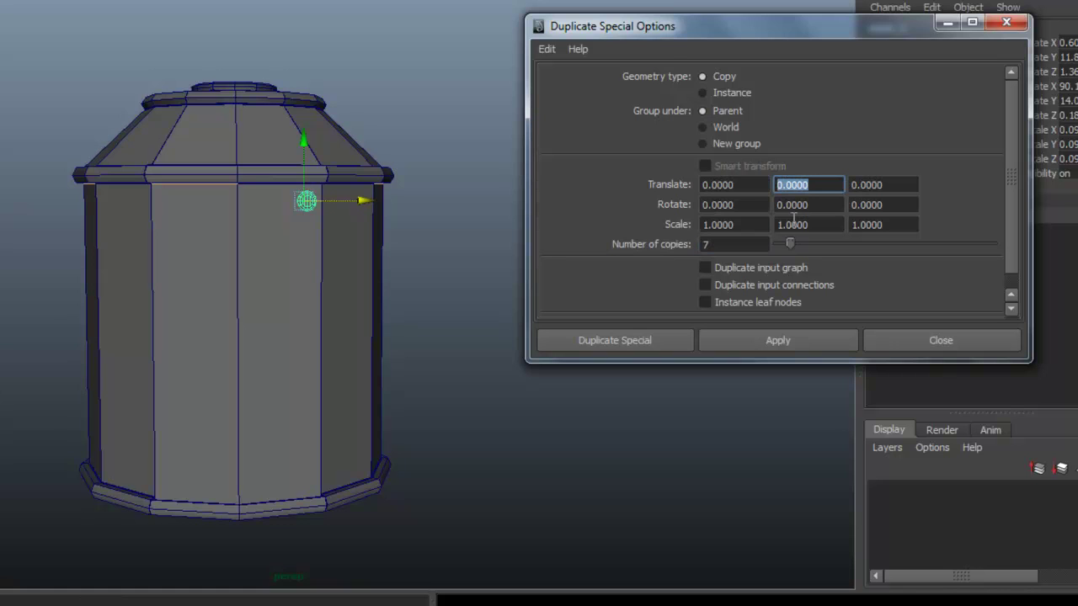
{"action": "type", "text": "-"}
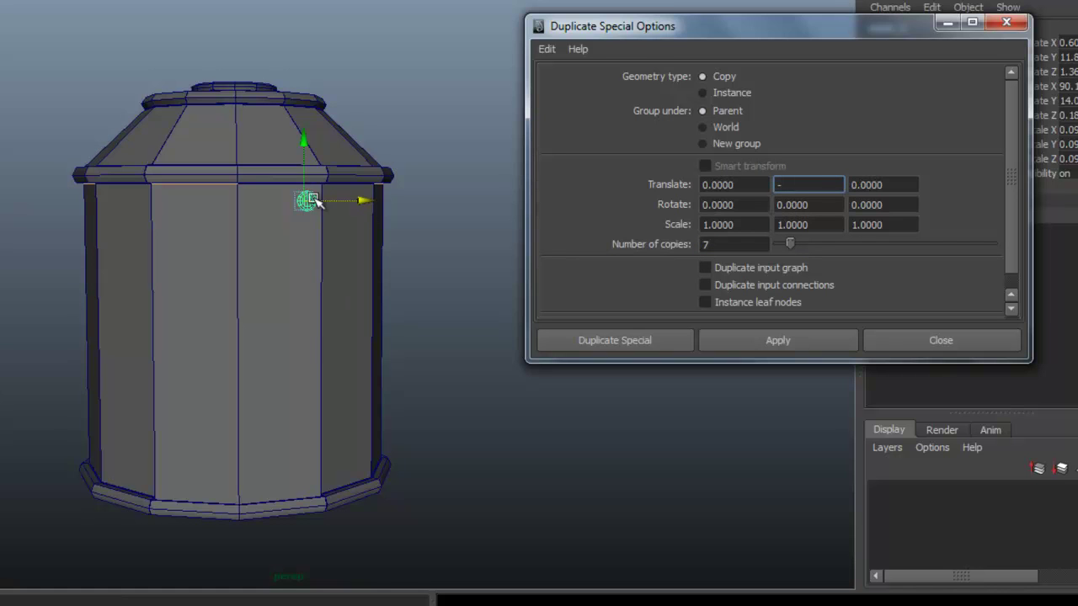
{"action": "left_click_drag", "start_coordinate": [305, 199], "coordinate": [264, 397], "text": "alt"}
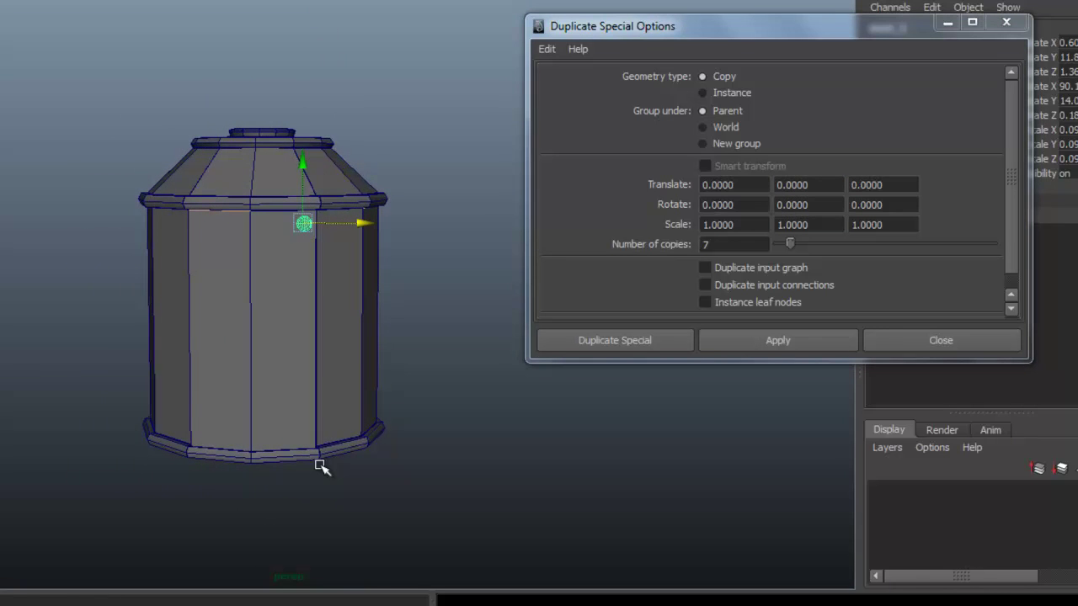
{"action": "left_click", "coordinate": [822, 187]}
{"action": "type", "text": "-"}
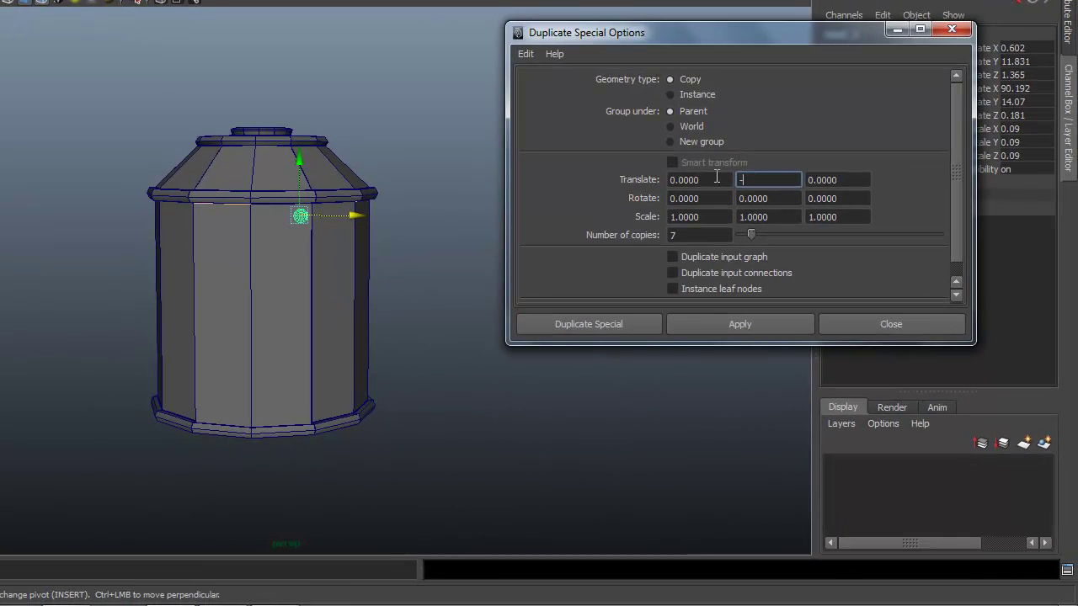
{"action": "type", "text": ".3000"}
{"action": "left_click", "coordinate": [615, 324]}
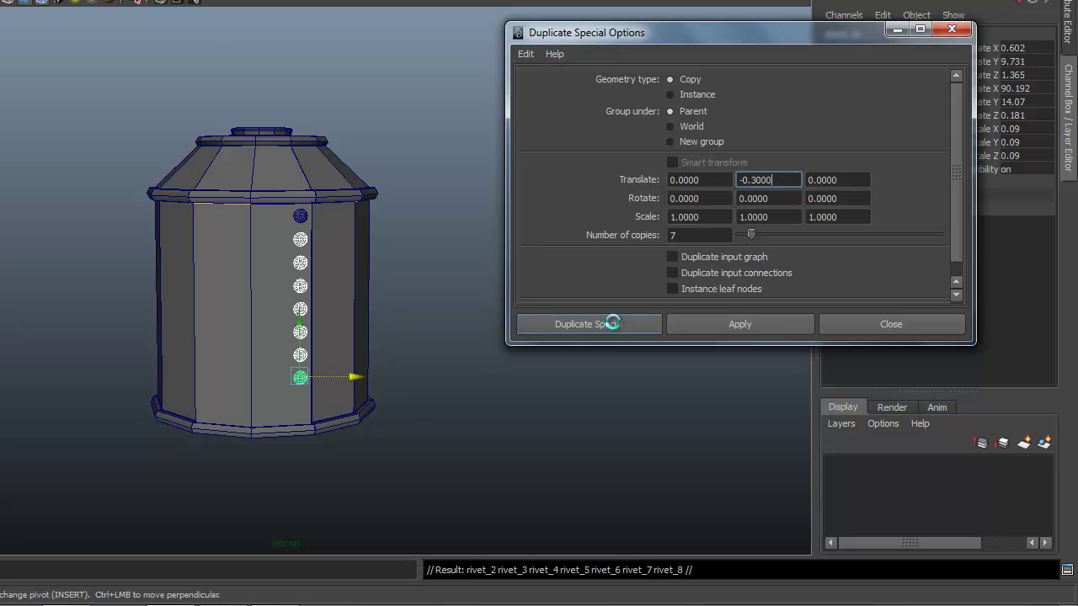
Check the spacing of the rivet row against the panel height and undo the duplication
{"action": "left_click_drag", "start_coordinate": [429, 410], "coordinate": [366, 413], "text": "alt"}
{"action": "right_click_drag", "start_coordinate": [299, 415], "coordinate": [344, 419], "text": "alt"}
{"action": "left_click_drag", "start_coordinate": [344, 418], "coordinate": [397, 426], "text": "alt"}
{"action": "key", "text": "ctrl+z"}
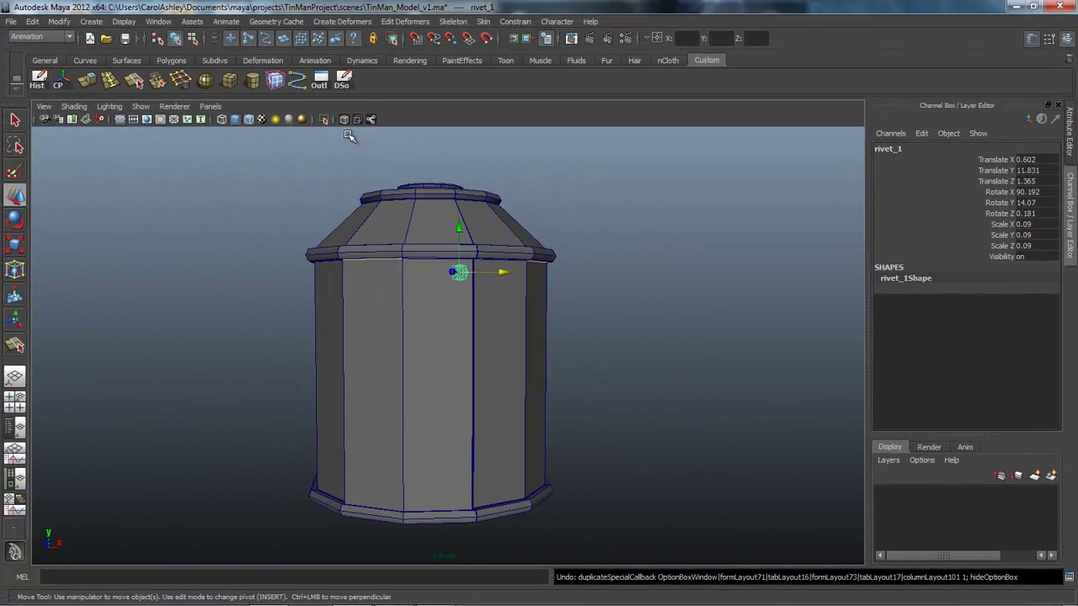
Try 7 copies of rivet_1 with a Translate Y offset of -0.35, and undo them
{"action": "left_click", "coordinate": [321, 82]}
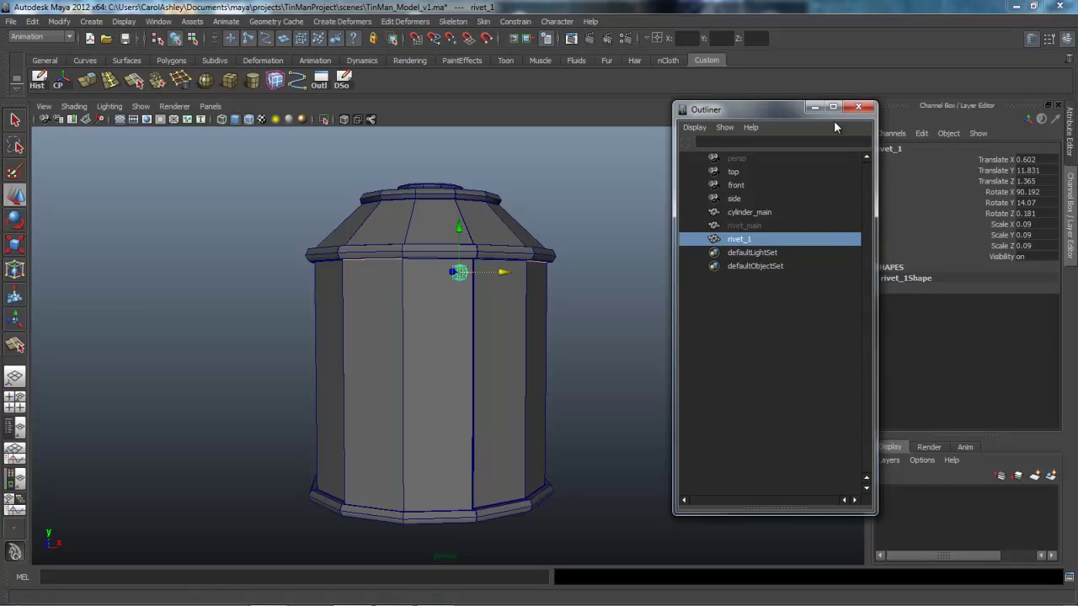
{"action": "left_click", "coordinate": [321, 82]}
{"action": "left_click", "coordinate": [341, 80]}
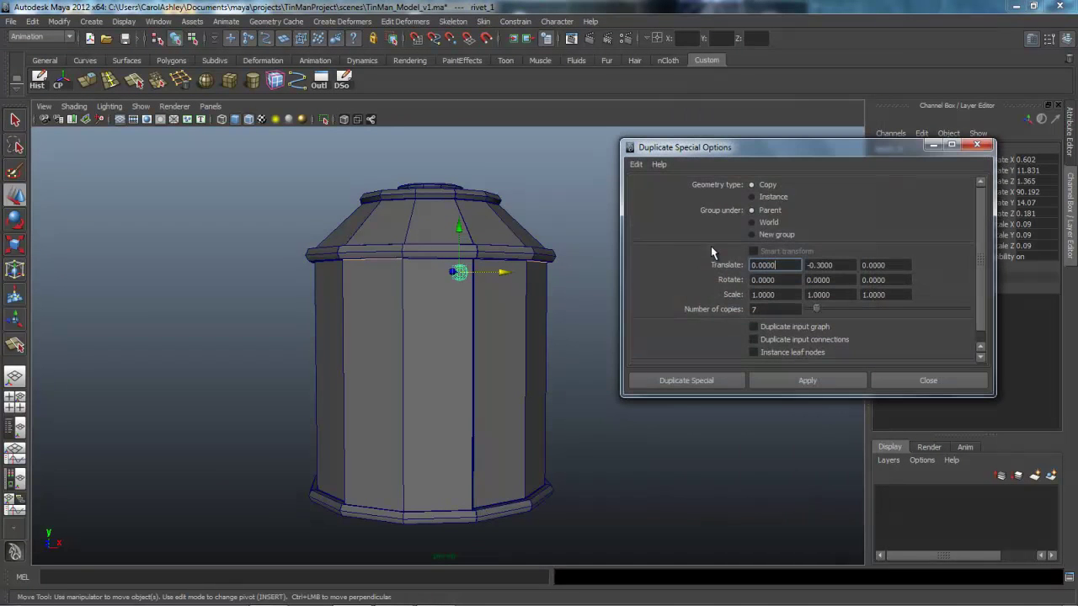
{"action": "left_click", "coordinate": [822, 265]}
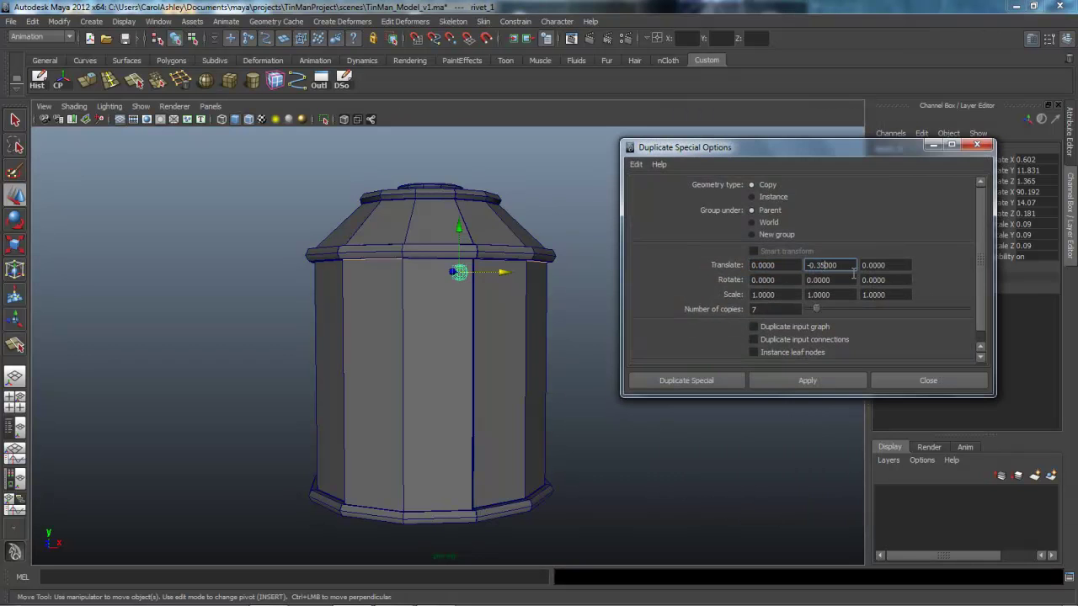
{"action": "left_click", "coordinate": [695, 380]}
{"action": "left_click_drag", "start_coordinate": [623, 425], "coordinate": [578, 464], "text": "alt"}
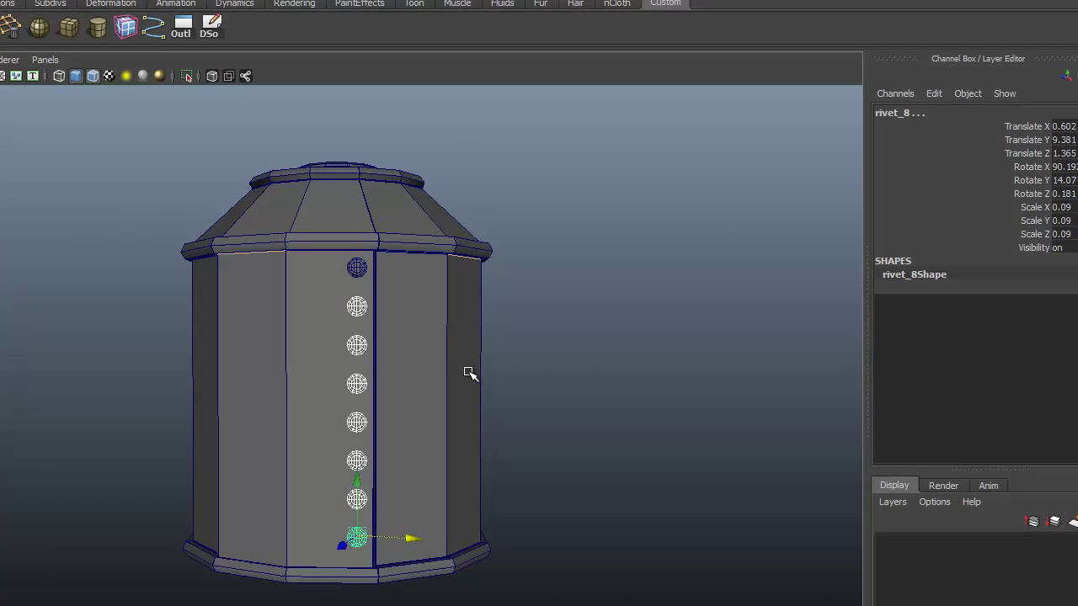
{"action": "key", "text": "ctrl+z"}
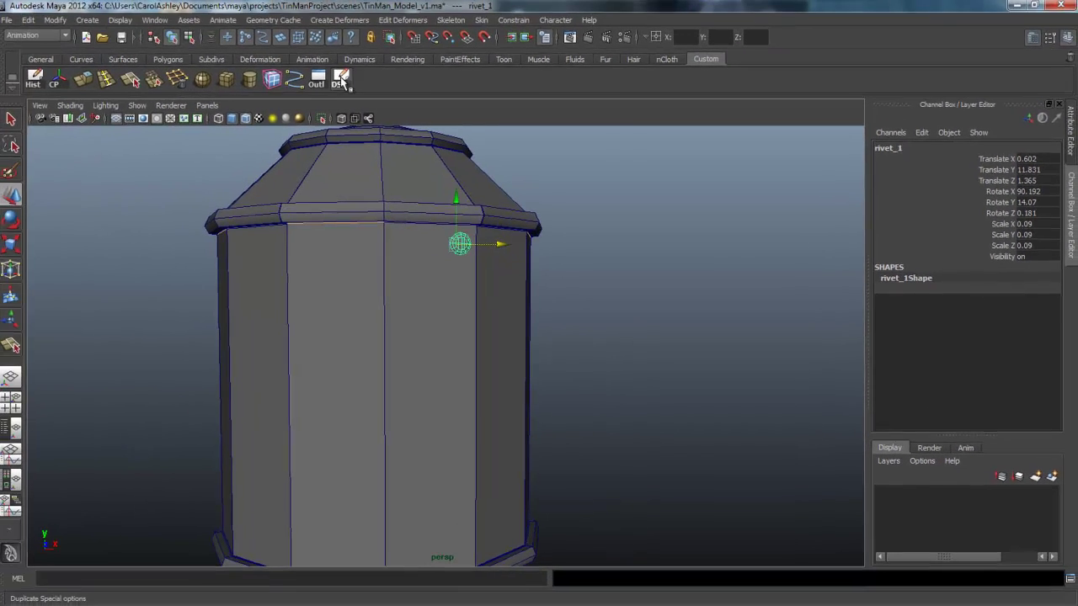
Duplicate rivet_1 down the panel as 7 copies with a Translate Y offset of -0.36
{"action": "left_click", "coordinate": [339, 82]}
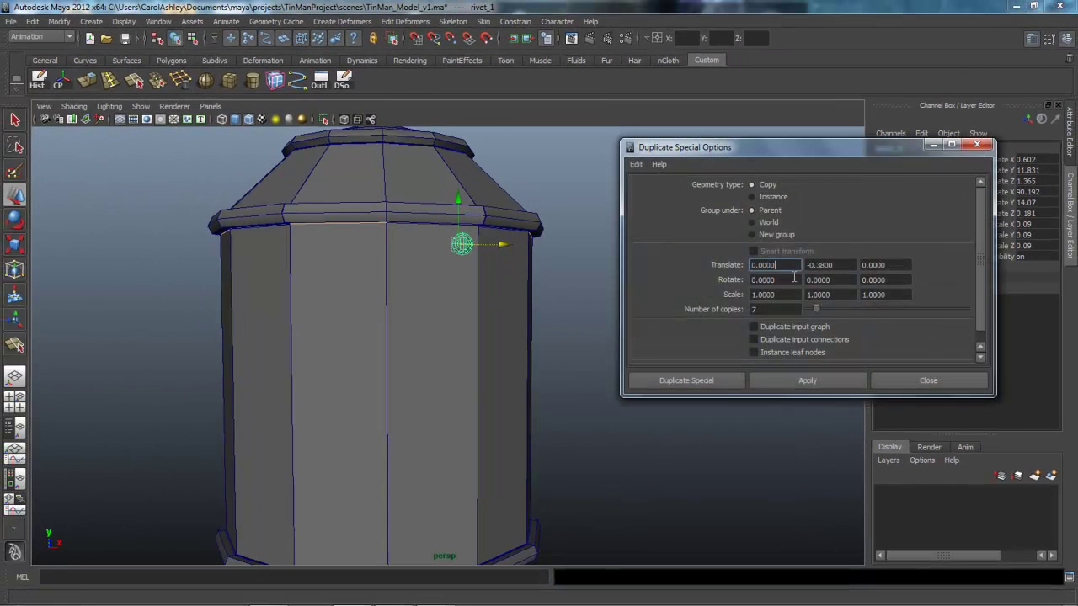
{"action": "left_click", "coordinate": [832, 265]}
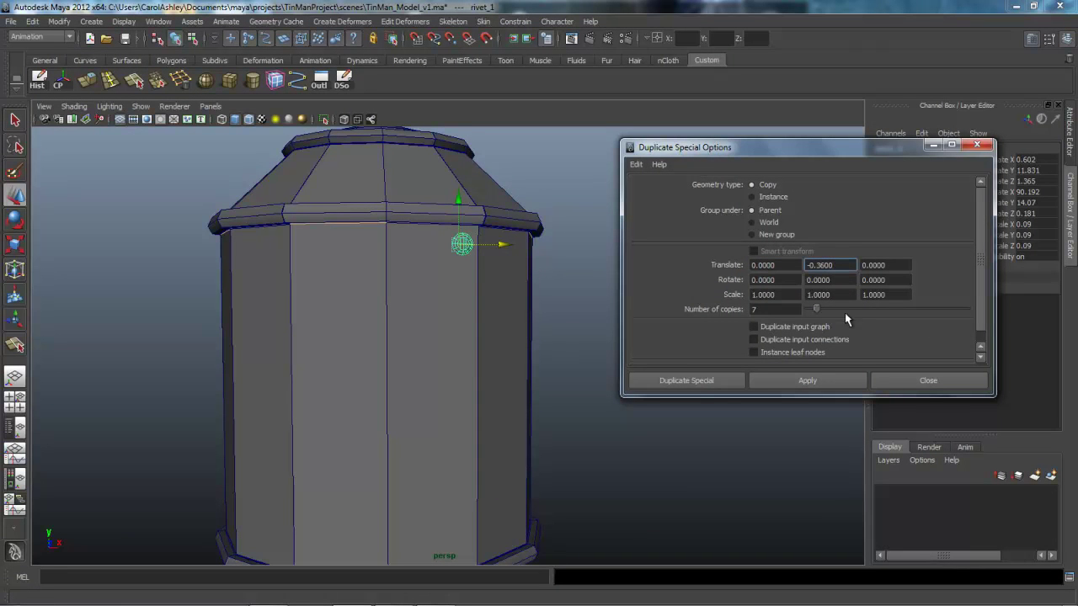
{"action": "left_click", "coordinate": [720, 381]}
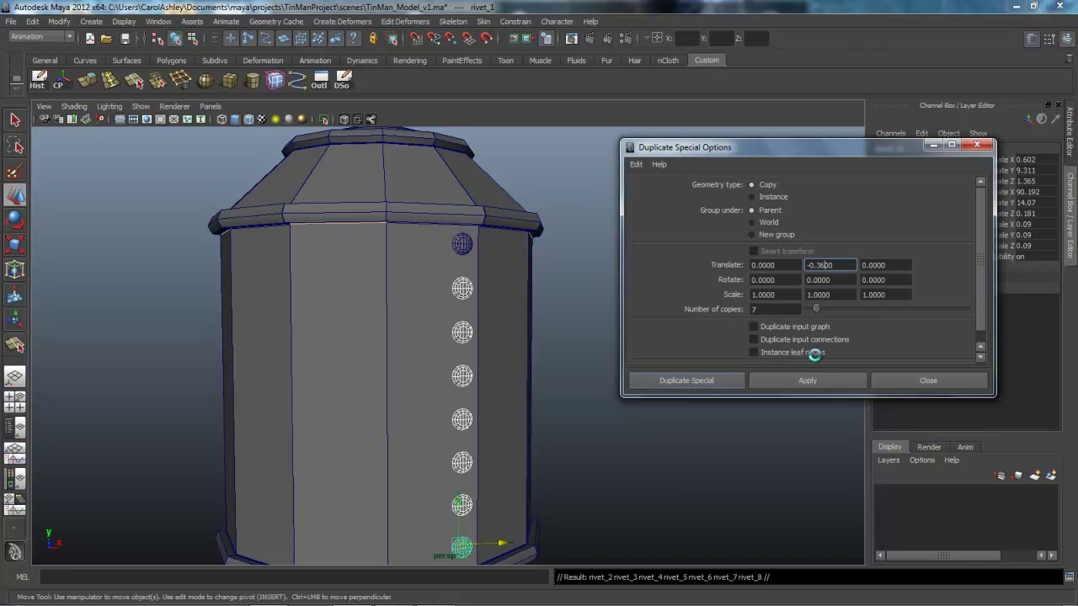
{"action": "right_click_drag", "start_coordinate": [760, 397], "coordinate": [614, 409], "text": "alt"}
{"action": "left_click_drag", "start_coordinate": [615, 411], "coordinate": [539, 395], "text": "alt"}
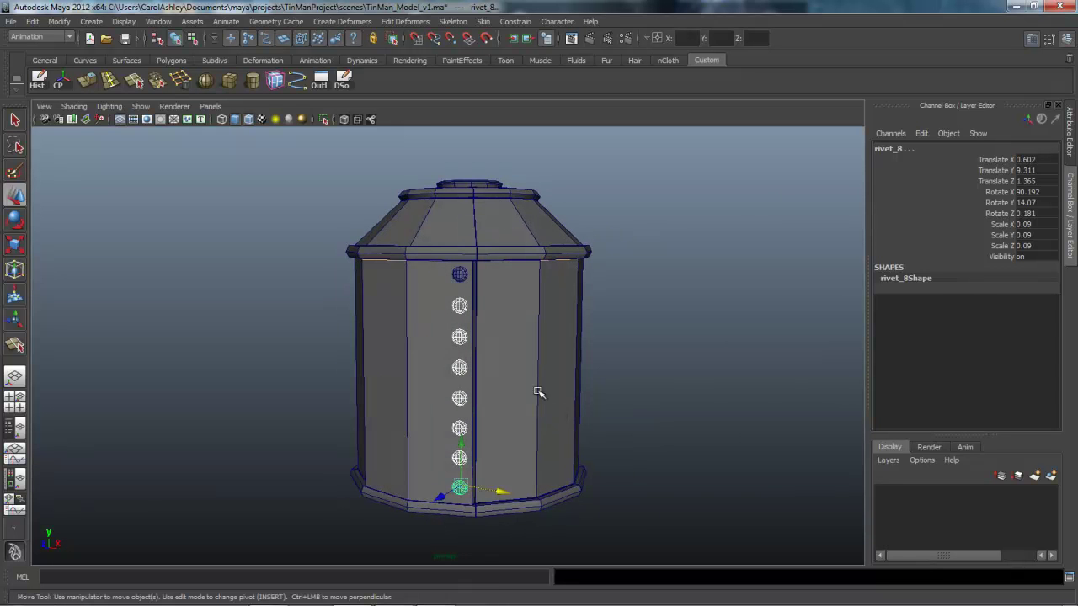
Add rivet_1 to the selected copies and lower the whole row slightly, bringing rivet_1 to about Translate Y 11.801
{"action": "left_click", "coordinate": [460, 277]}
{"action": "left_click", "coordinate": [463, 232]}
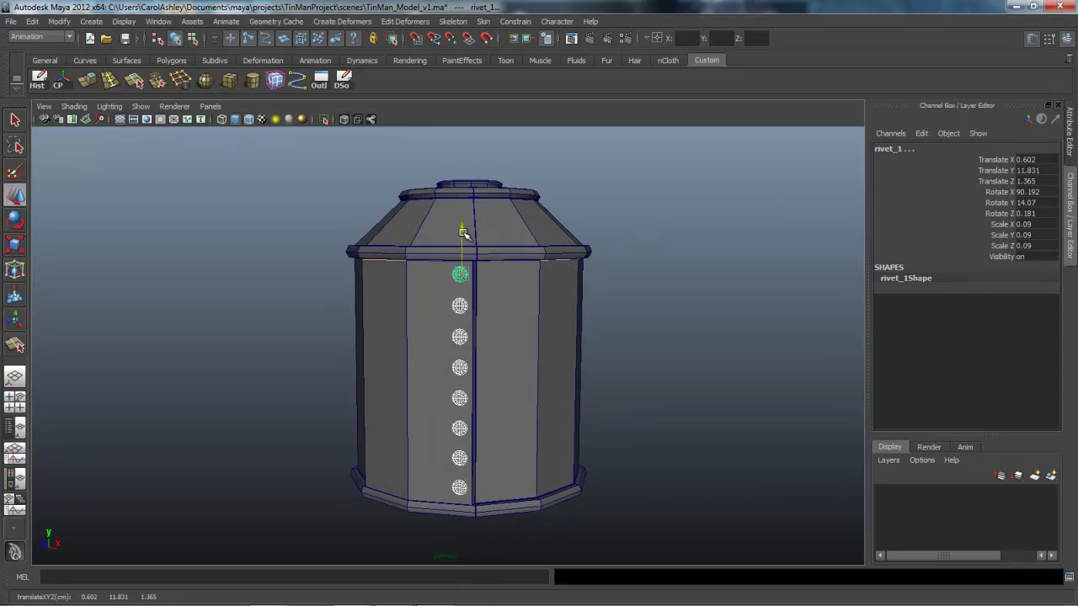
{"action": "left_click_drag", "start_coordinate": [464, 232], "coordinate": [462, 234]}
{"action": "right_click_drag", "start_coordinate": [428, 298], "coordinate": [584, 394], "text": "alt"}
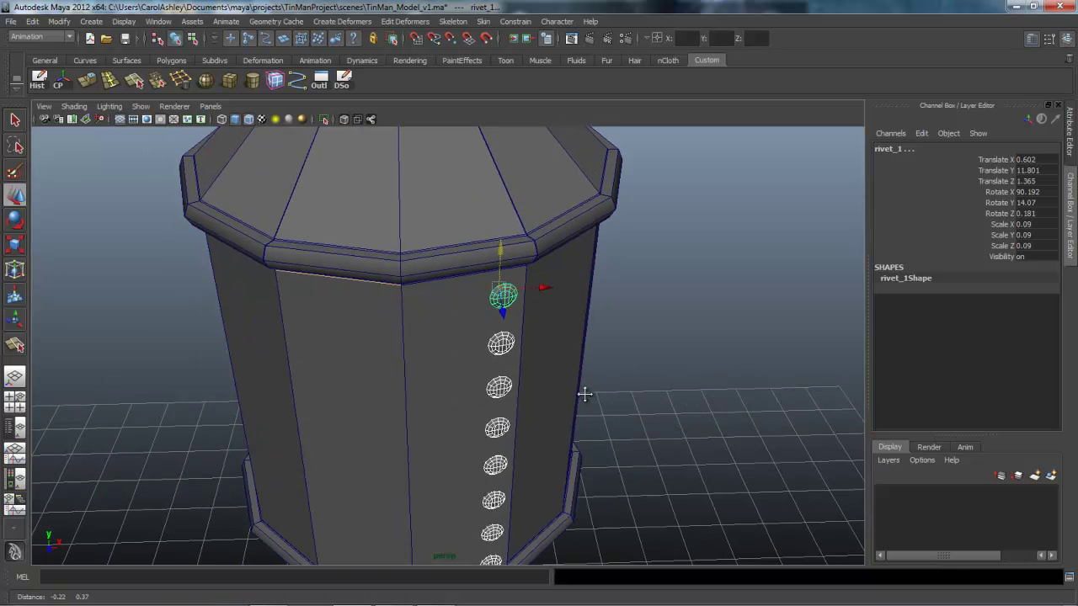
{"action": "middle_click_drag", "start_coordinate": [570, 400], "coordinate": [560, 379], "text": "alt"}
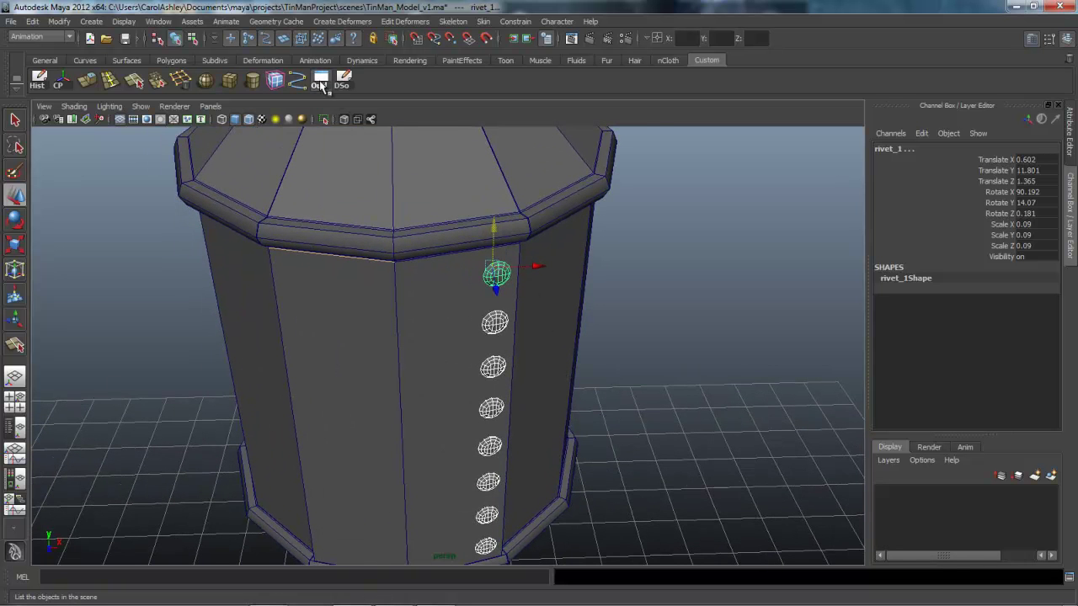
Group the eight selected rivets and name the group rivet_grp_1
{"action": "left_click", "coordinate": [322, 87]}
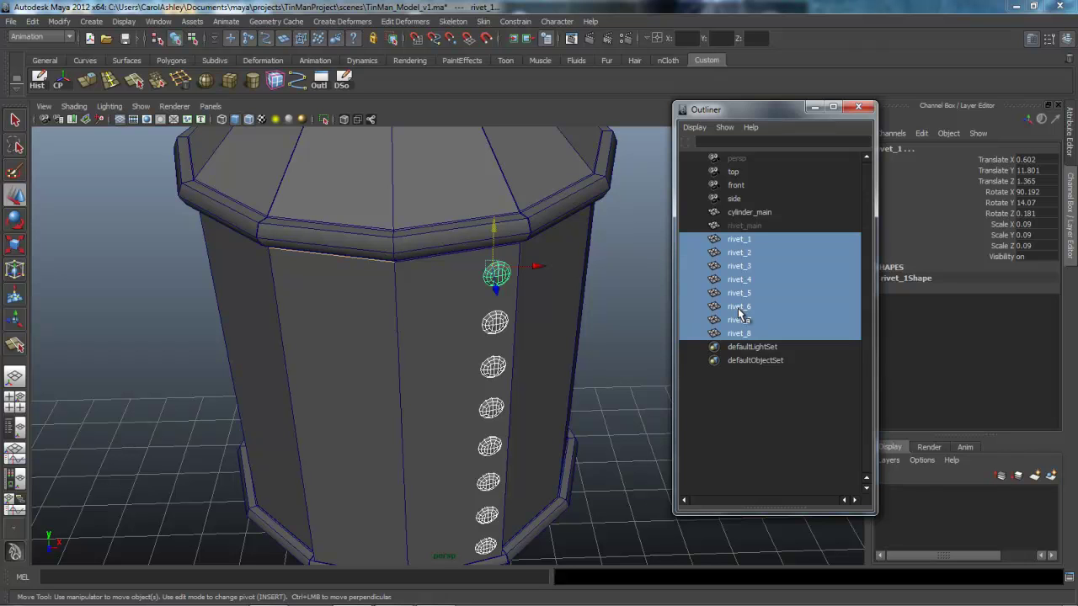
{"action": "key", "text": "ctrl+g"}
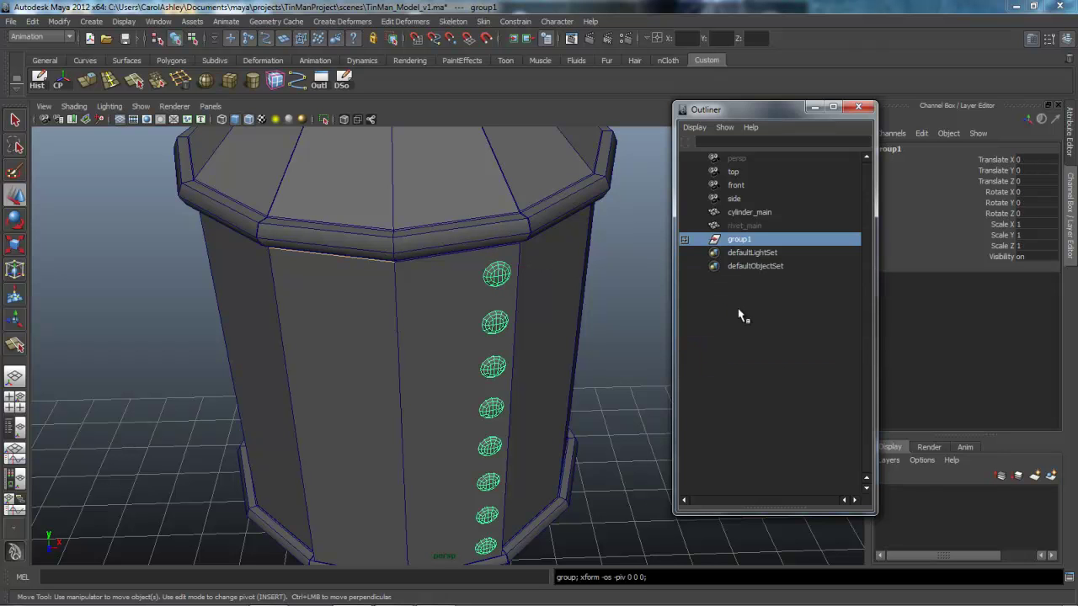
{"action": "double_click", "coordinate": [739, 241]}
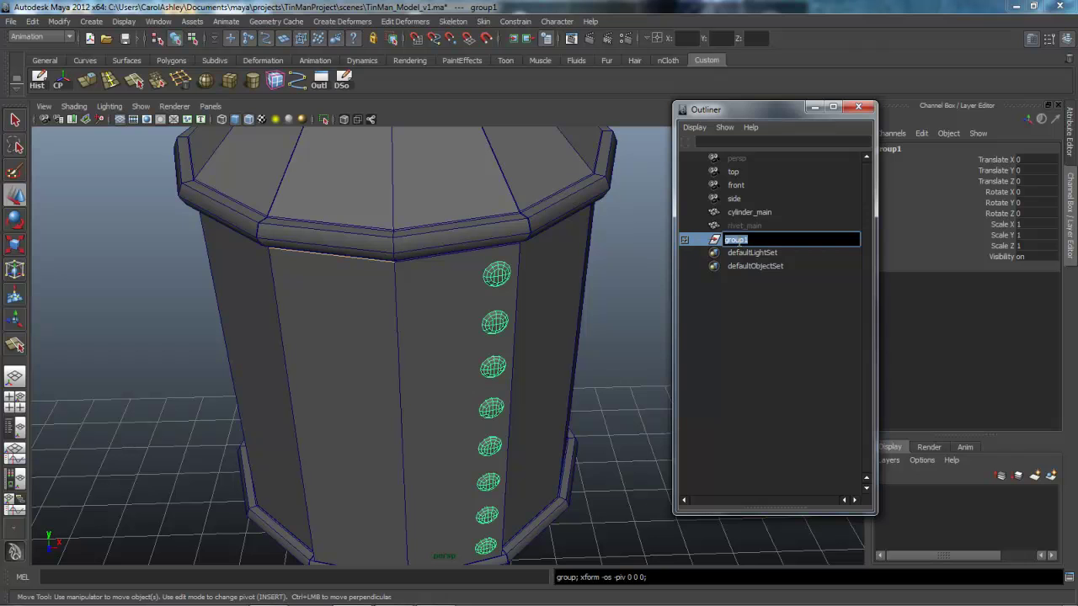
{"action": "type", "text": "rivet_grp_1"}
{"action": "key", "text": "Return"}
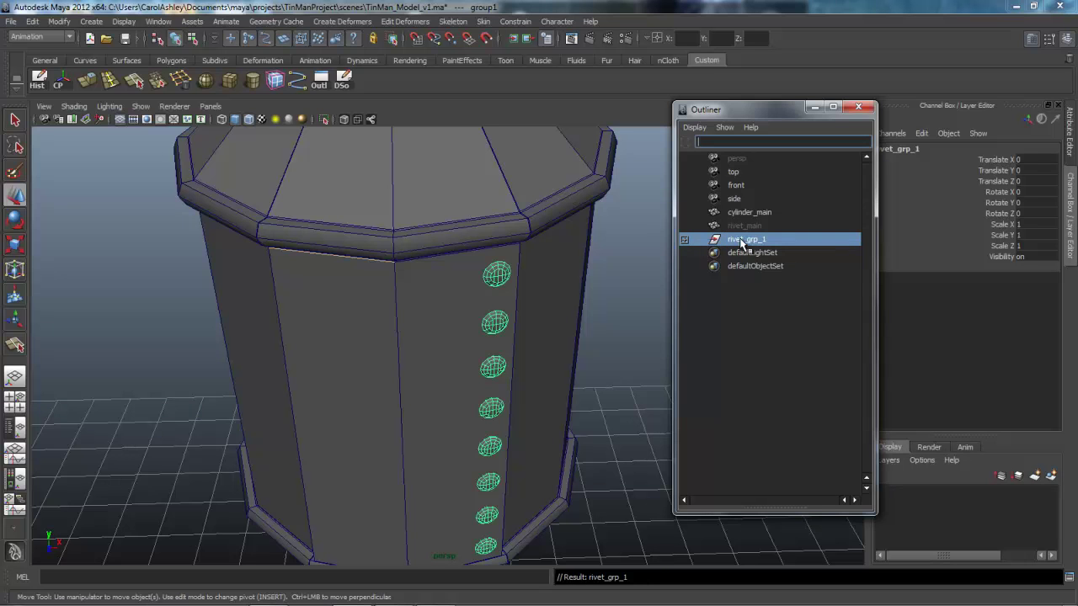
Examine where rivet_grp_1's pivot sits relative to the torso and the grid, and close the Outliner
{"action": "scroll", "coordinate": [488, 366], "scroll_direction": "down", "scroll_amount": 10}
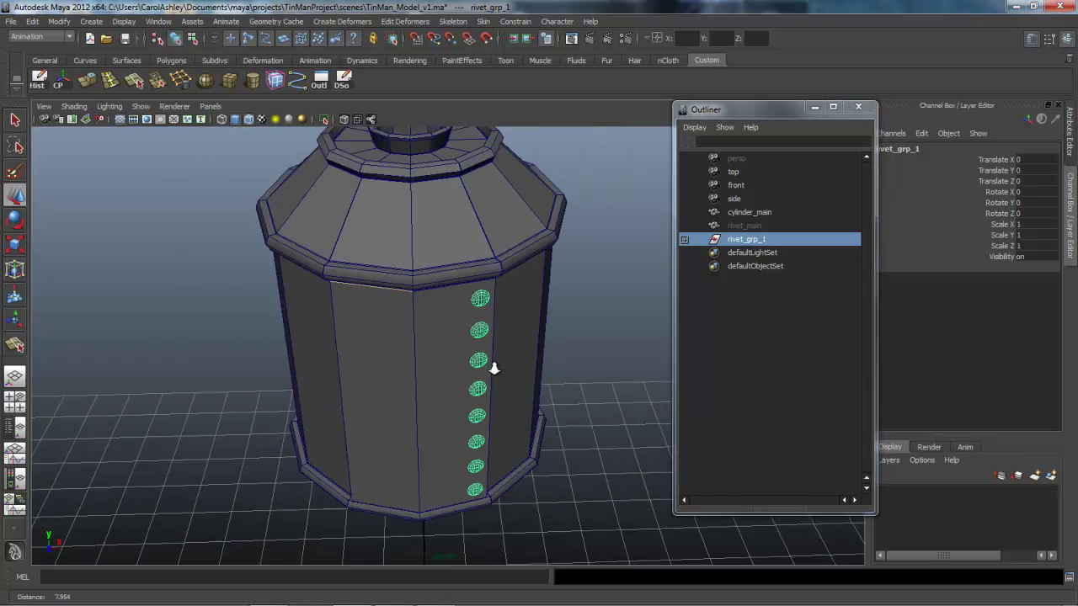
{"action": "right_click_drag", "start_coordinate": [543, 454], "coordinate": [472, 458], "text": "alt"}
{"action": "middle_click_drag", "start_coordinate": [471, 458], "coordinate": [465, 395], "text": "alt"}
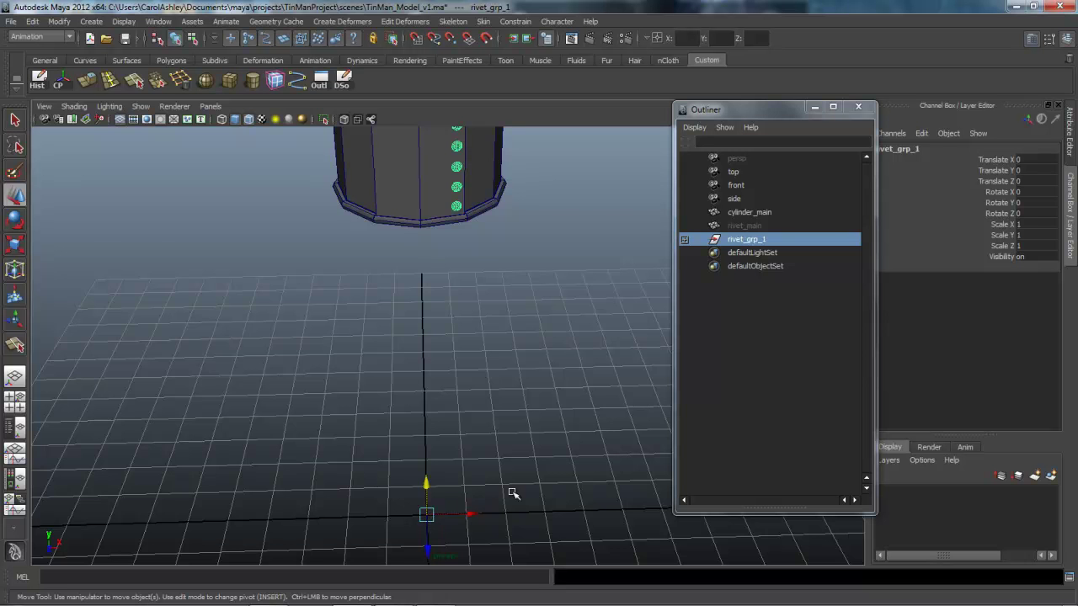
{"action": "left_click_drag", "start_coordinate": [510, 493], "coordinate": [476, 462], "text": "alt"}
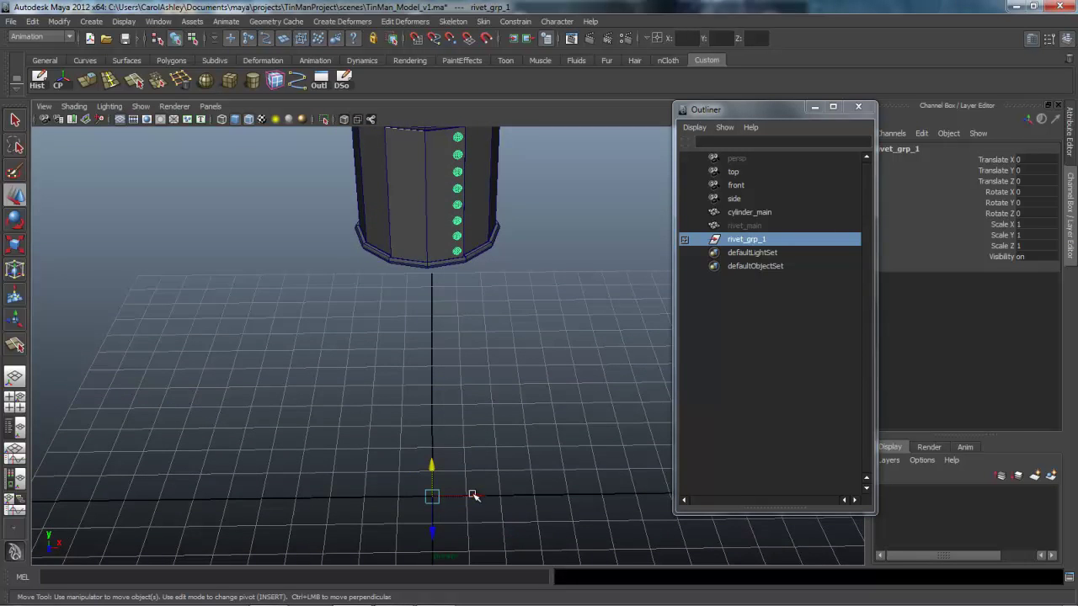
{"action": "mouse_move", "coordinate": [508, 457]}
{"action": "middle_mouse_down", "text": "alt"}
{"action": "mouse_move", "coordinate": [505, 433]}
{"action": "mouse_move", "coordinate": [509, 453]}
{"action": "middle_mouse_up", "text": "alt"}
{"action": "left_click_drag", "start_coordinate": [528, 464], "coordinate": [468, 501], "text": "alt"}
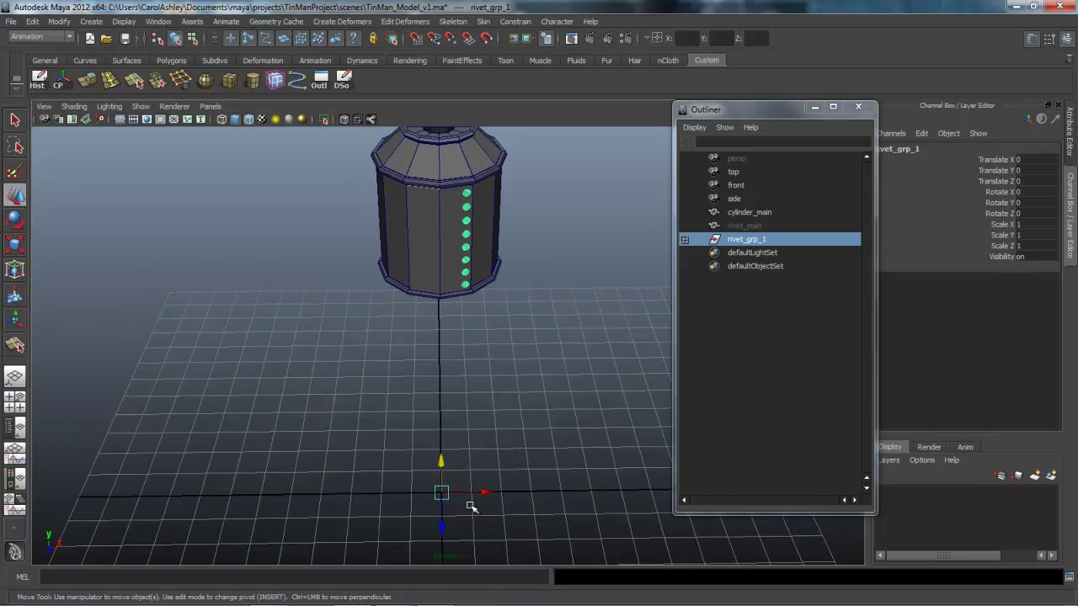
{"action": "left_click_drag", "start_coordinate": [491, 421], "coordinate": [482, 389], "text": "alt"}
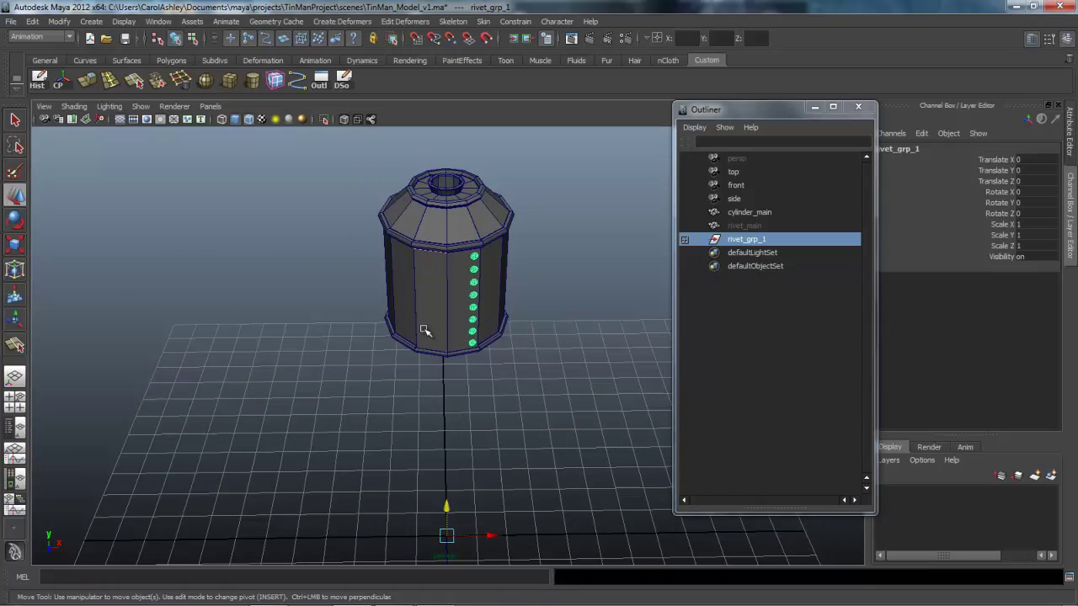
{"action": "left_click", "coordinate": [858, 106]}
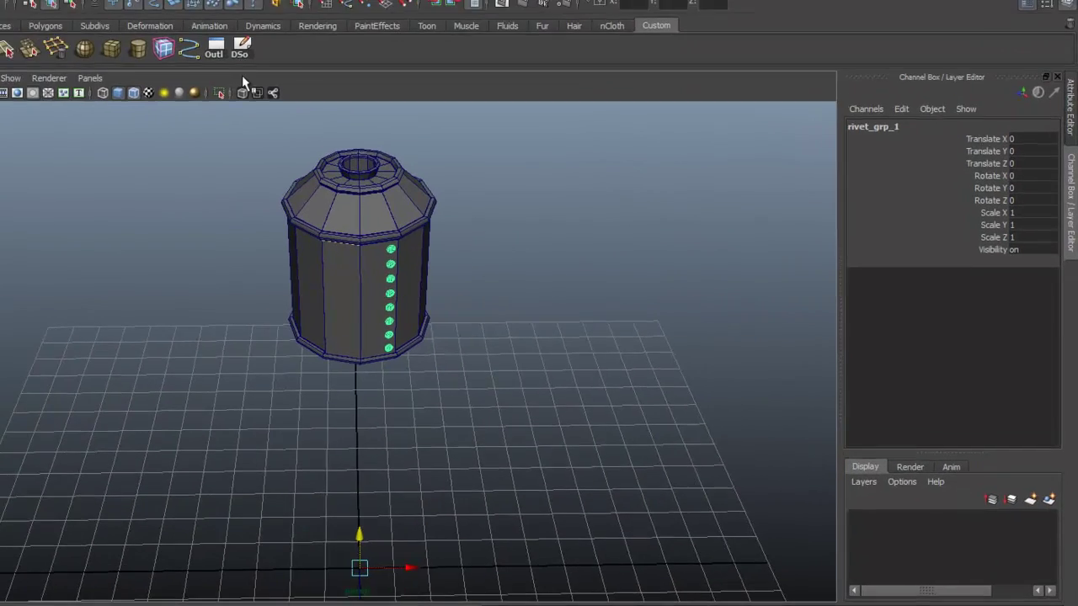
Open the Duplicate Special options for rivet_grp_1 and reset them to their defaults
{"action": "left_click", "coordinate": [340, 80]}
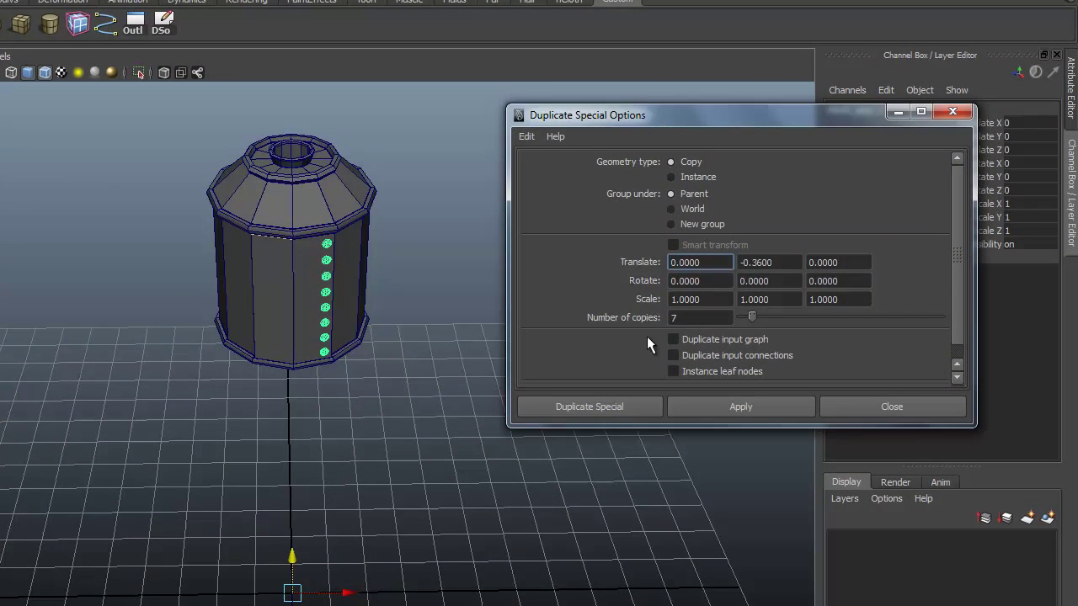
{"action": "left_click", "coordinate": [527, 138]}
{"action": "left_click", "coordinate": [545, 172]}
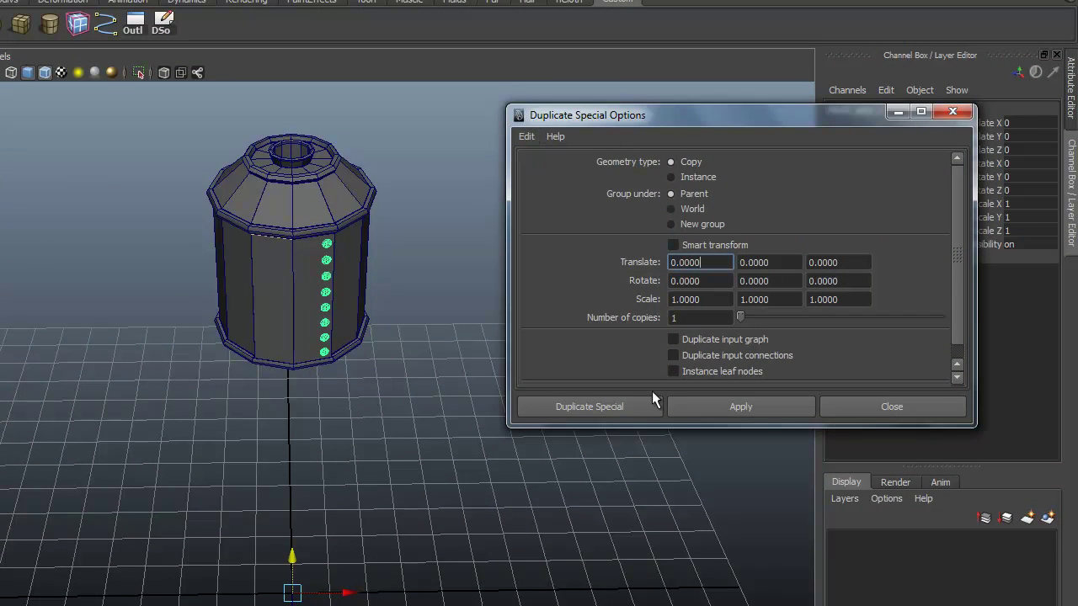
Duplicate rivet_grp_1 with Scale X set to -1 to mirror the rivet row across the torso's front
{"action": "left_click", "coordinate": [679, 300]}
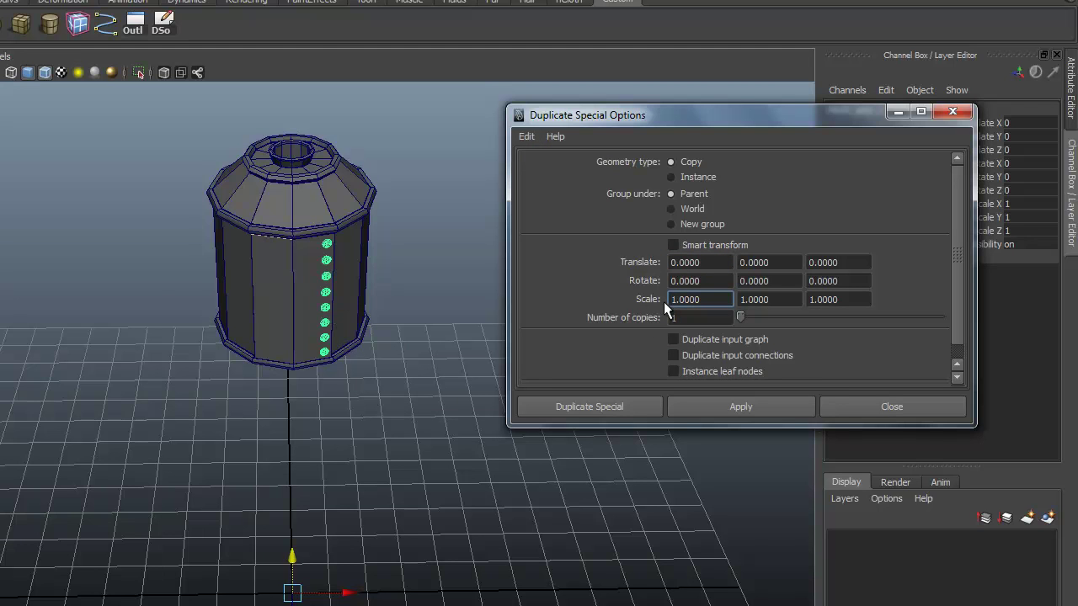
{"action": "type", "text": "-"}
{"action": "left_click", "coordinate": [595, 406]}
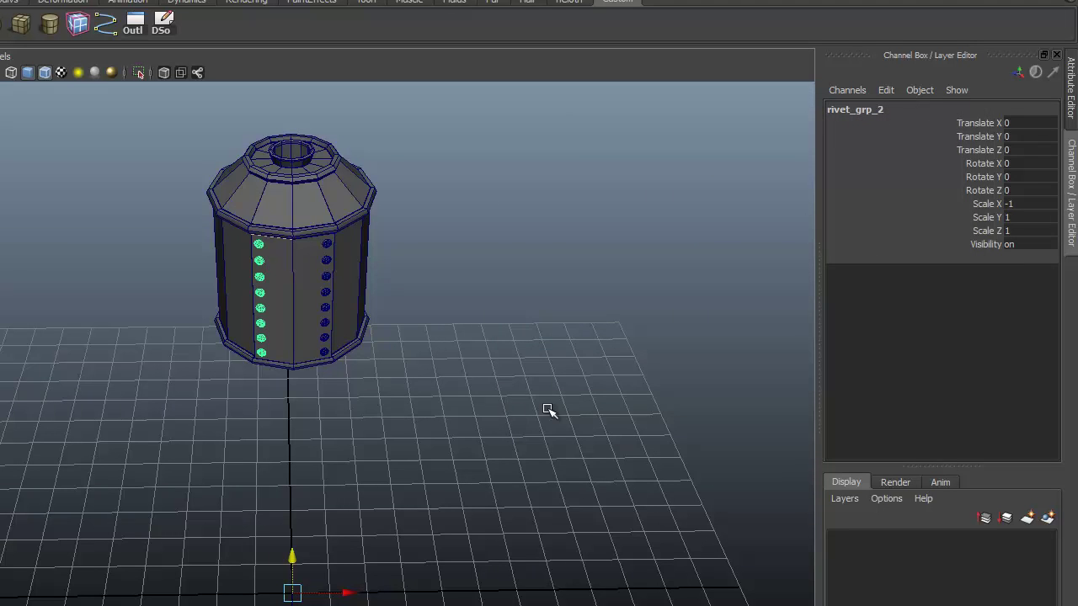
{"action": "right_click_drag", "start_coordinate": [197, 477], "coordinate": [470, 501], "text": "alt"}
{"action": "left_click_drag", "start_coordinate": [336, 521], "coordinate": [363, 485], "text": "alt"}
{"action": "right_click_drag", "start_coordinate": [371, 482], "coordinate": [614, 489], "text": "alt"}
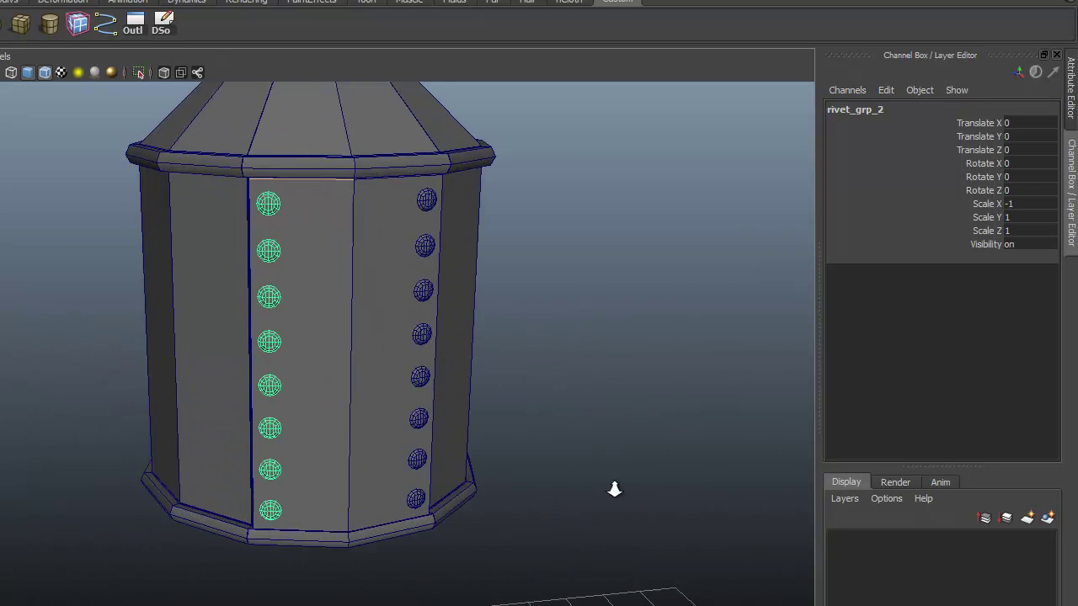
Open the Outliner and reorder cylinder_main so it sits directly below rivet_main
{"action": "mouse_move", "coordinate": [472, 522]}
{"action": "left_mouse_down", "text": "alt"}
{"action": "mouse_move", "coordinate": [551, 529]}
{"action": "mouse_move", "coordinate": [474, 527]}
{"action": "left_mouse_up", "text": "alt"}
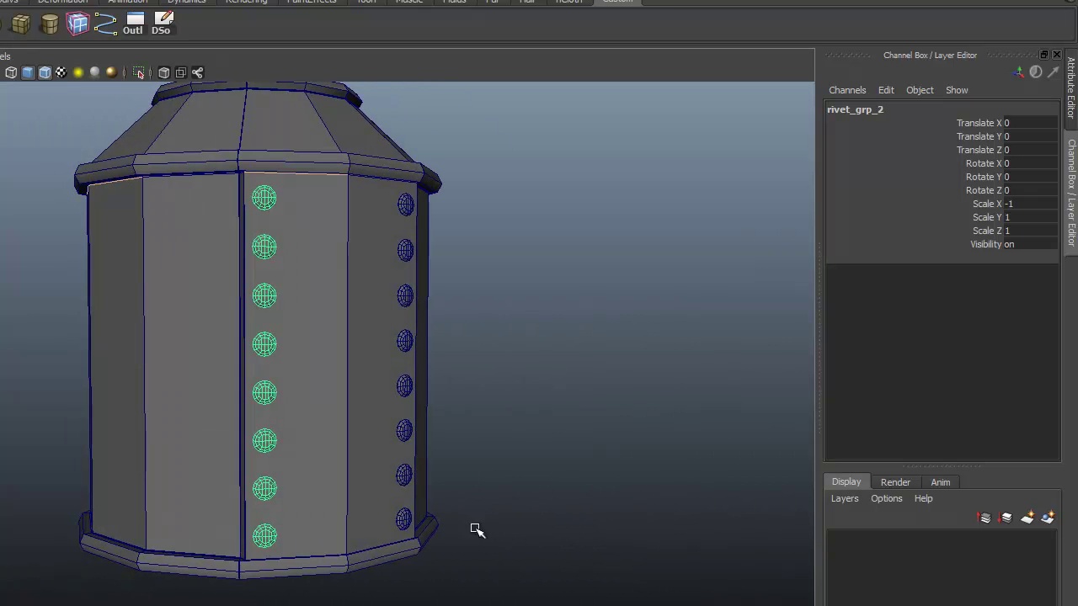
{"action": "left_click", "coordinate": [133, 28]}
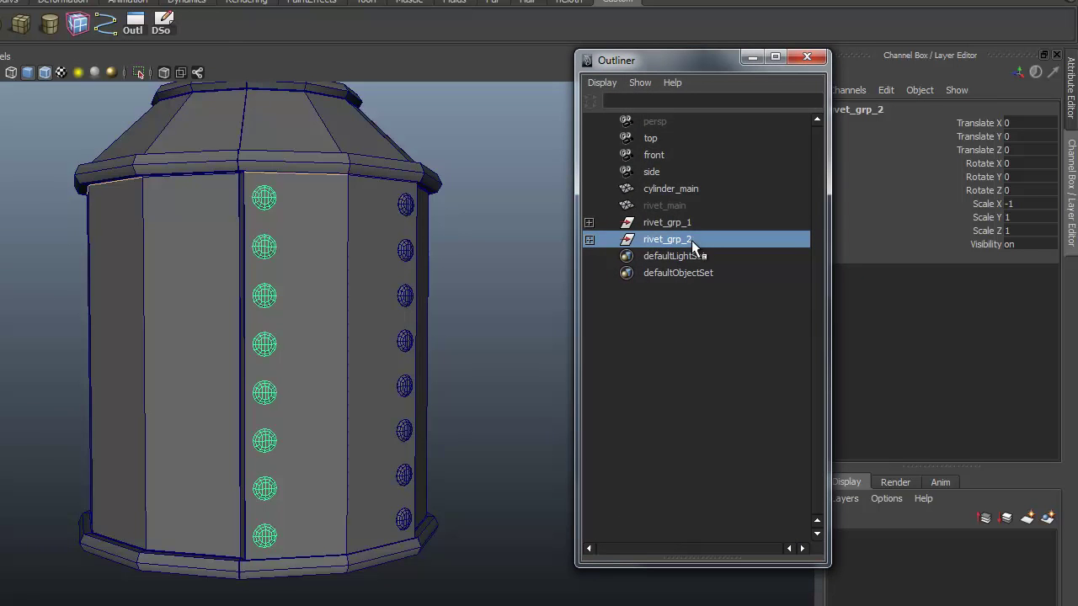
{"action": "left_click", "coordinate": [672, 189]}
{"action": "middle_click_drag", "start_coordinate": [658, 185], "coordinate": [660, 214]}
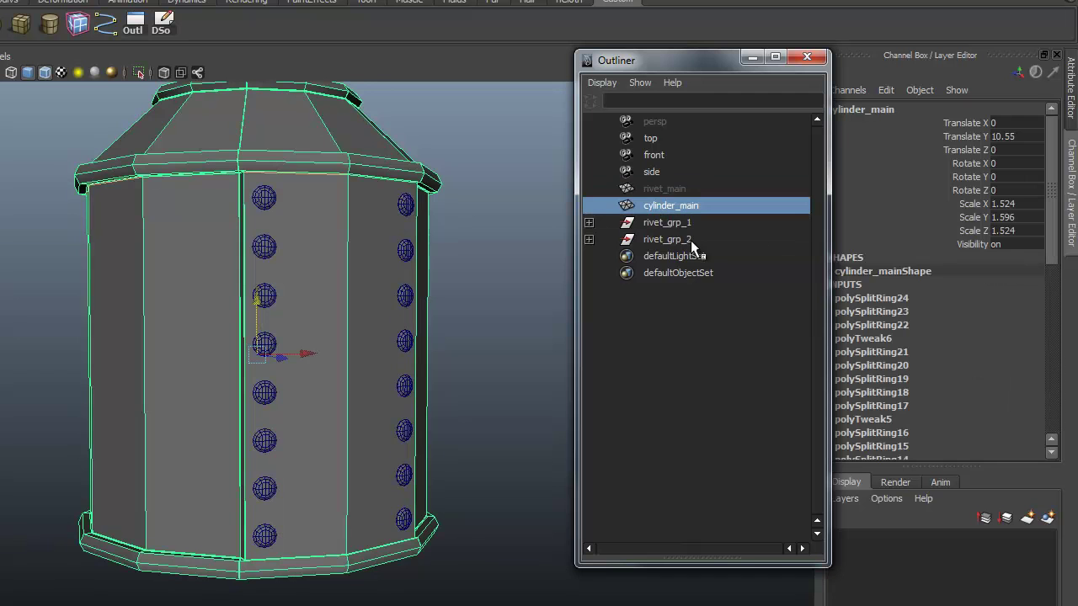
{"action": "left_click", "coordinate": [680, 272]}
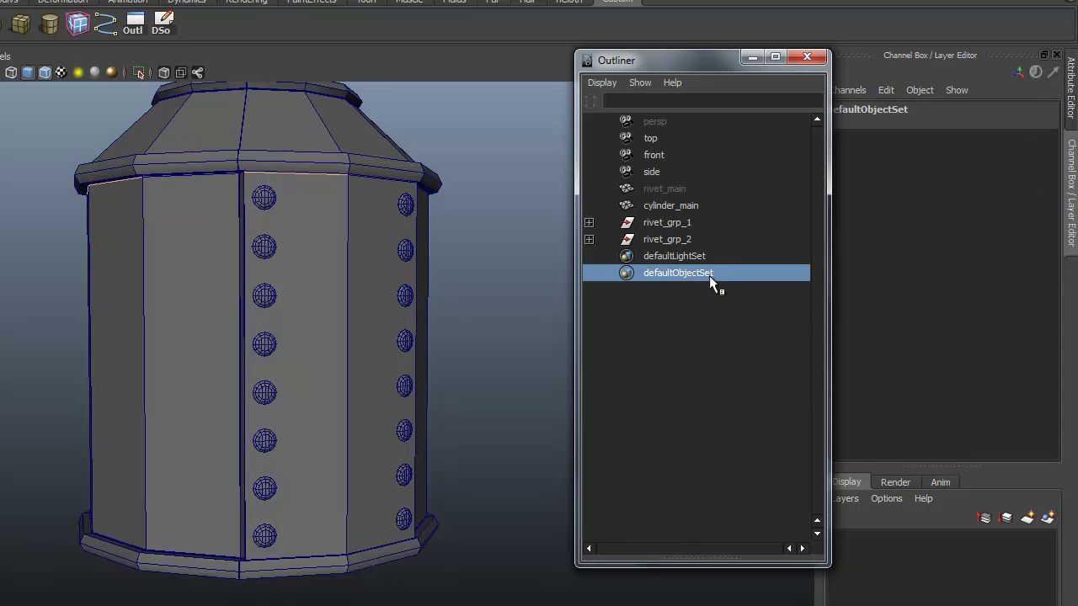
Duplicate cylinder_main, place the copy directly below the original in the Outliner, and rename it torso
{"action": "left_click", "coordinate": [670, 207]}
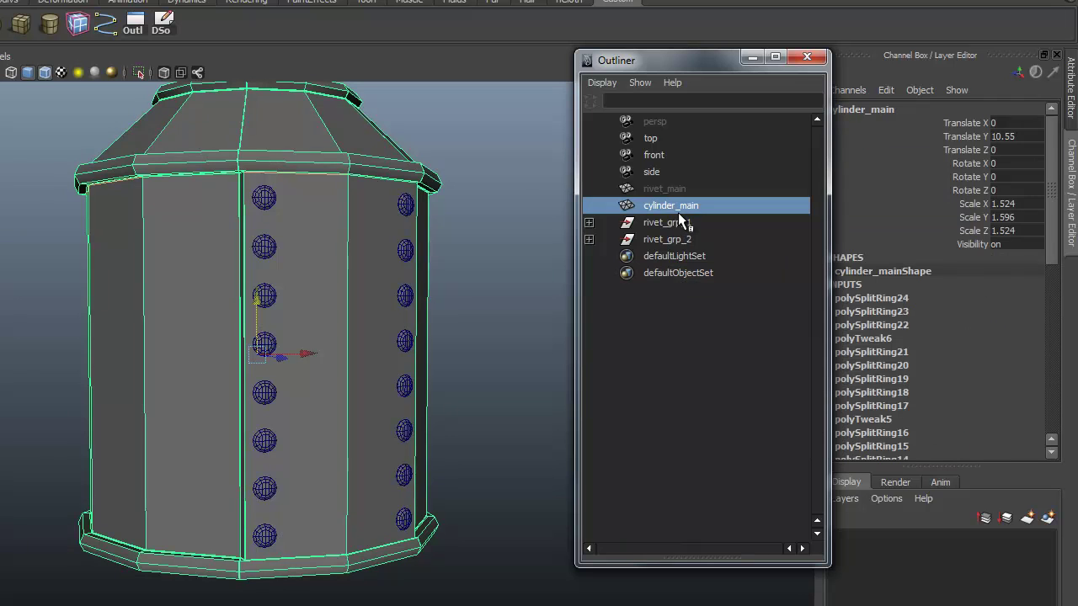
{"action": "key", "text": "ctrl+d"}
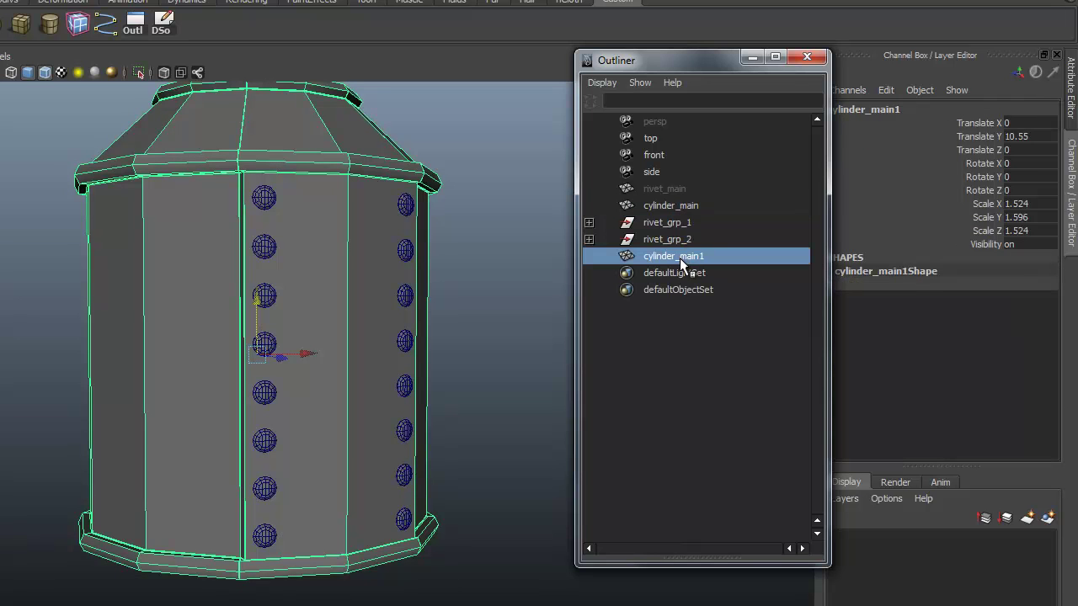
{"action": "middle_click_drag", "start_coordinate": [681, 263], "coordinate": [679, 214]}
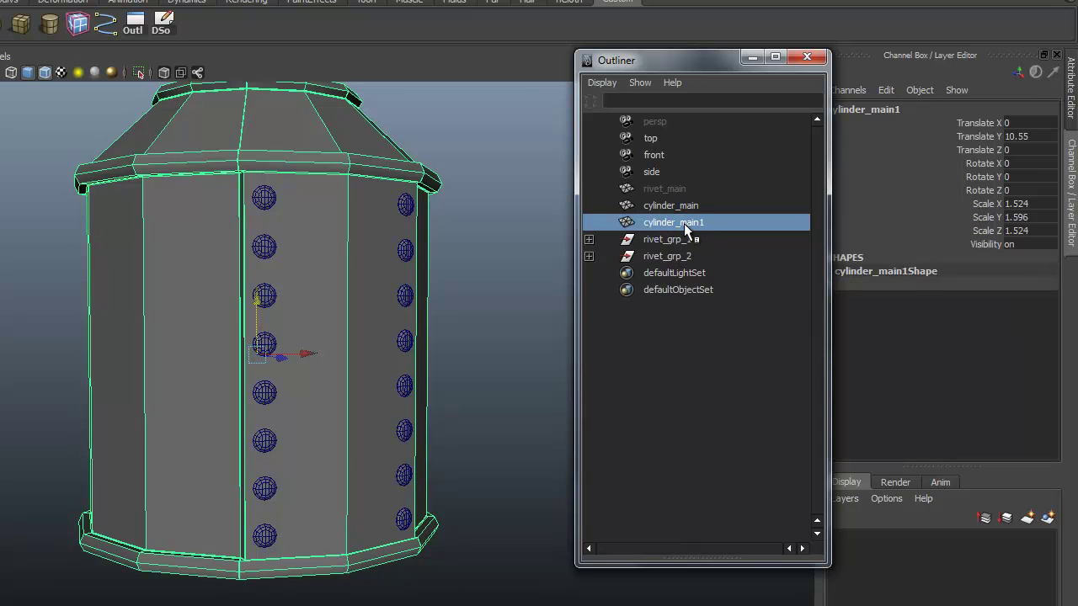
{"action": "double_click", "coordinate": [677, 222]}
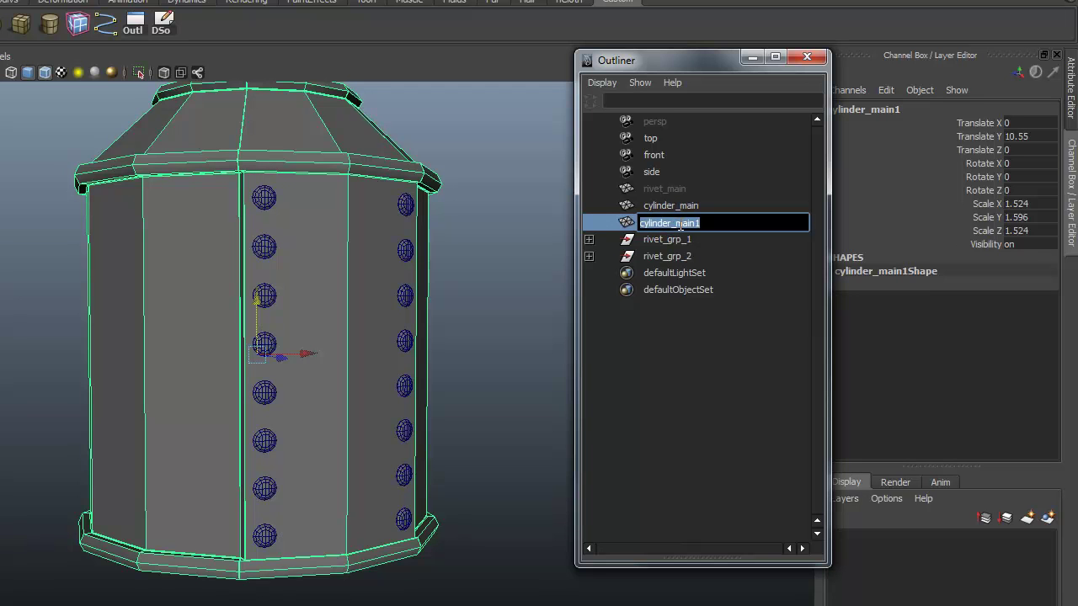
{"action": "type", "text": "tor"}
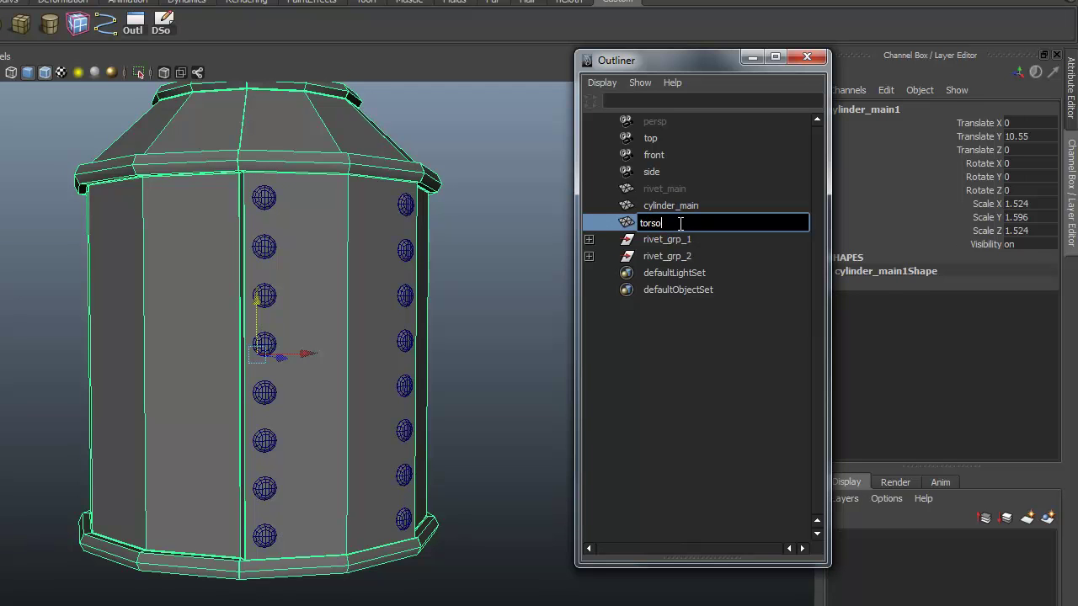
{"action": "type", "text": "so"}
{"action": "key", "text": "Return"}
Parent rivet_grp_1 and rivet_grp_2 under torso in the Outliner and expand the torso hierarchy
{"action": "left_click_drag", "start_coordinate": [678, 221], "coordinate": [658, 253]}
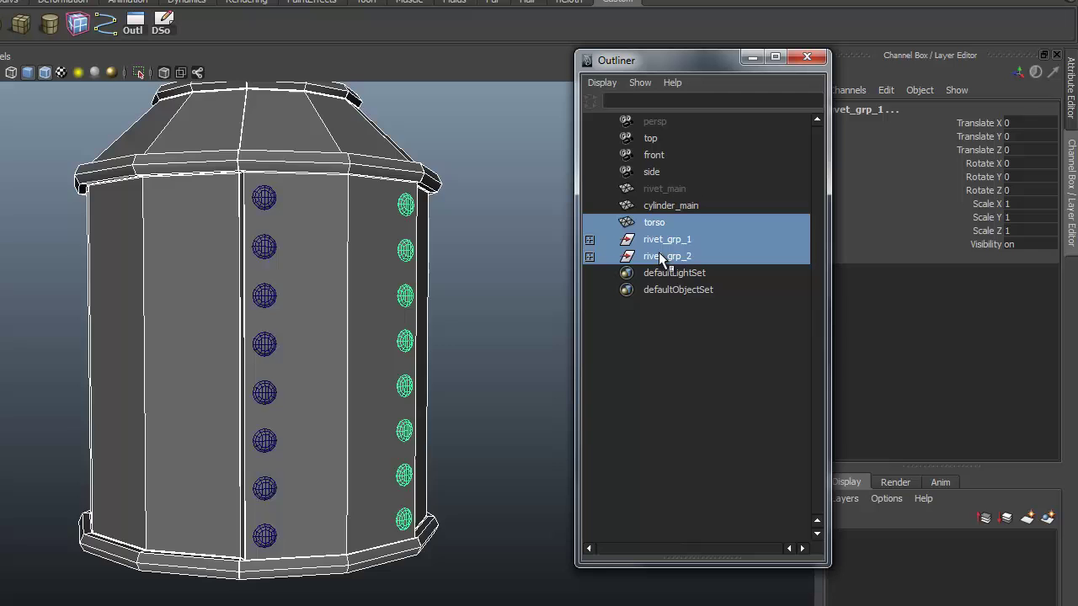
{"action": "left_click", "coordinate": [665, 240]}
{"action": "left_click", "coordinate": [665, 255], "text": "ctrl"}
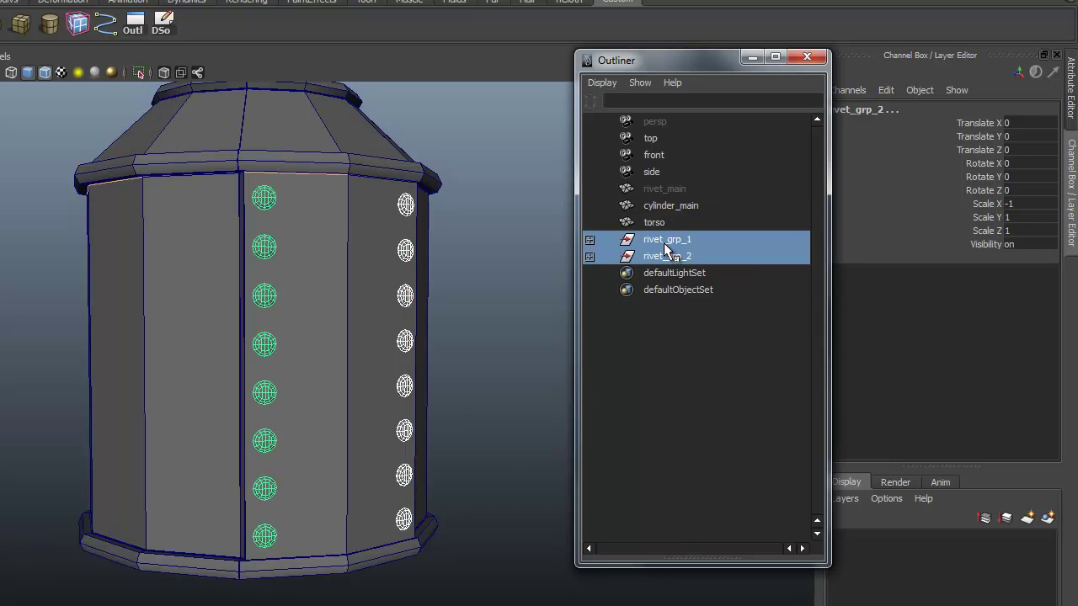
{"action": "middle_click_drag", "start_coordinate": [665, 247], "coordinate": [658, 222]}
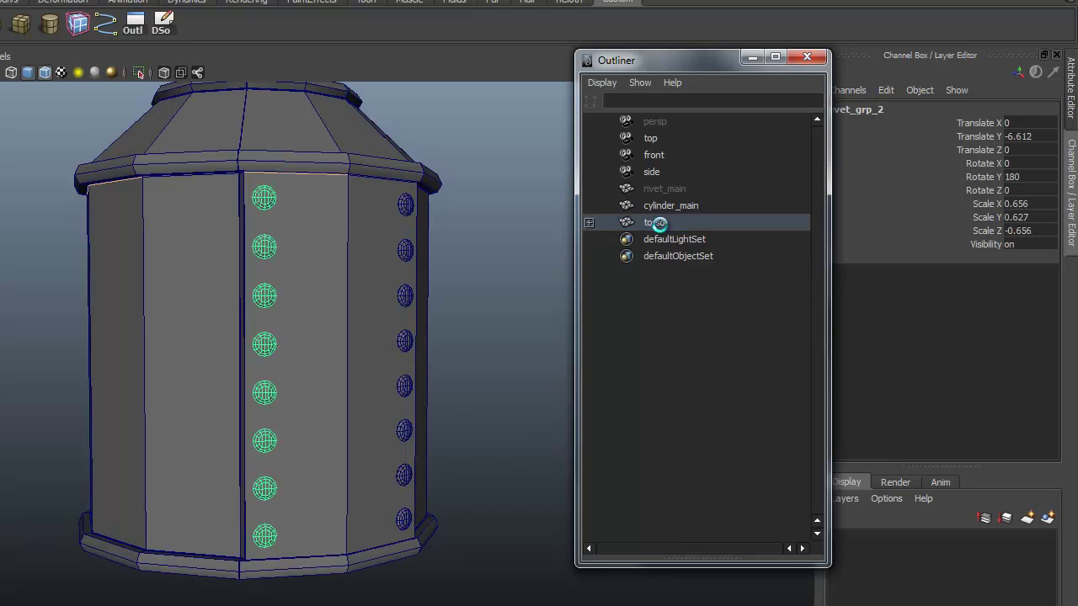
{"action": "left_click", "coordinate": [589, 222]}
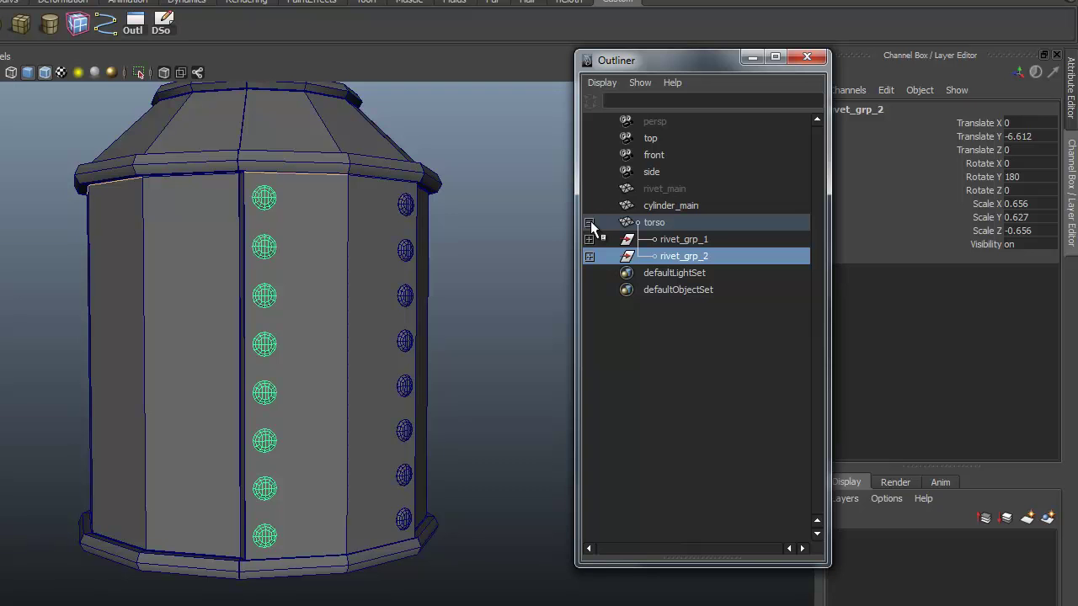
Lower torso with its rivets to about Translate Y 9.067 and set cylinder_main's Visibility to off
{"action": "left_click", "coordinate": [607, 223]}
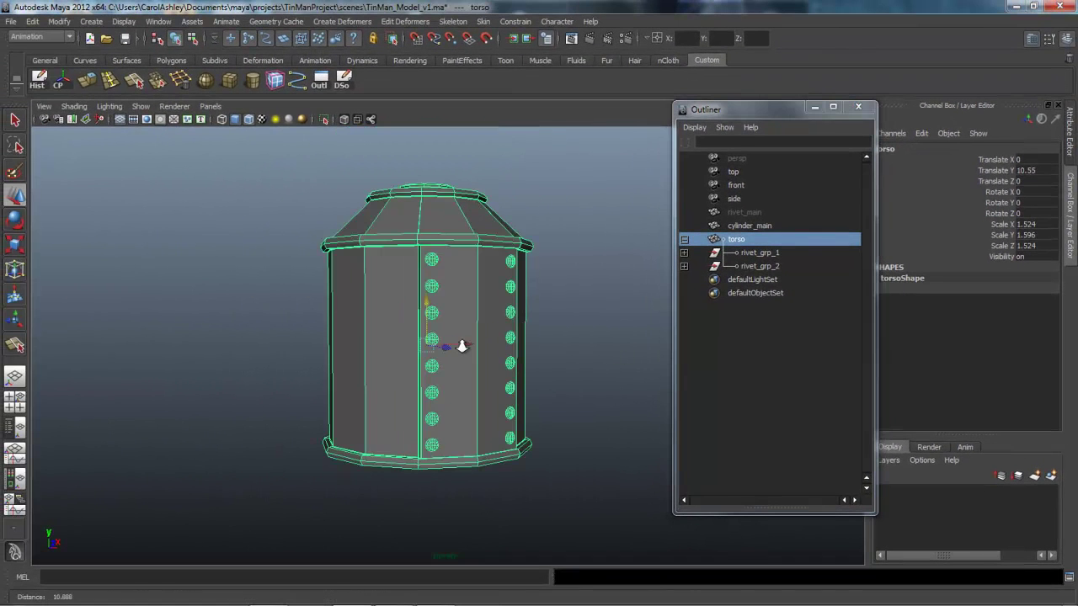
{"action": "left_click_drag", "start_coordinate": [431, 305], "coordinate": [419, 421]}
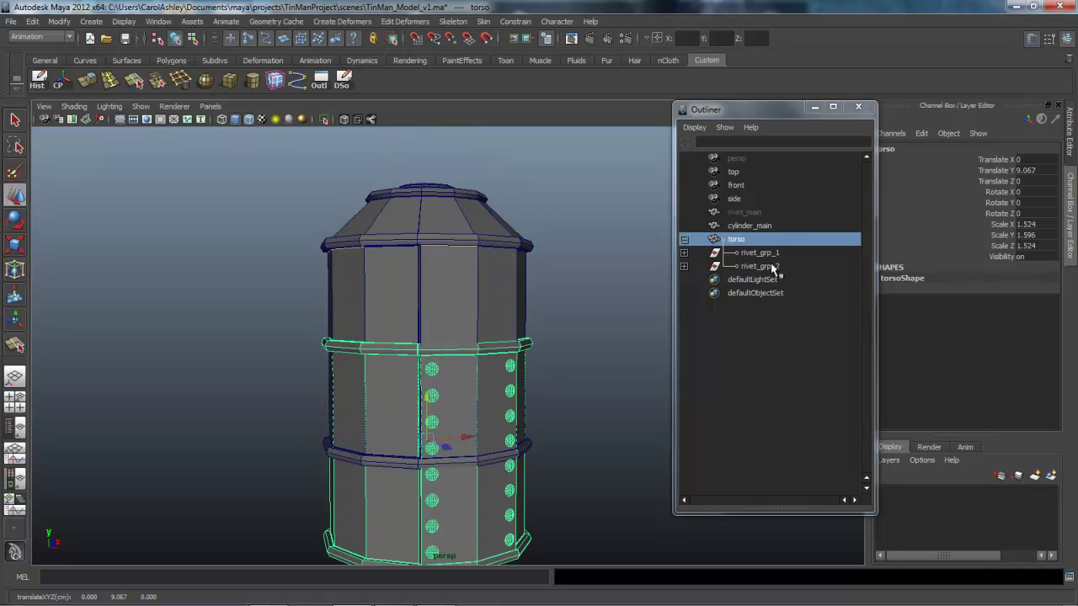
{"action": "left_click", "coordinate": [748, 226]}
{"action": "double_click", "coordinate": [1024, 256]}
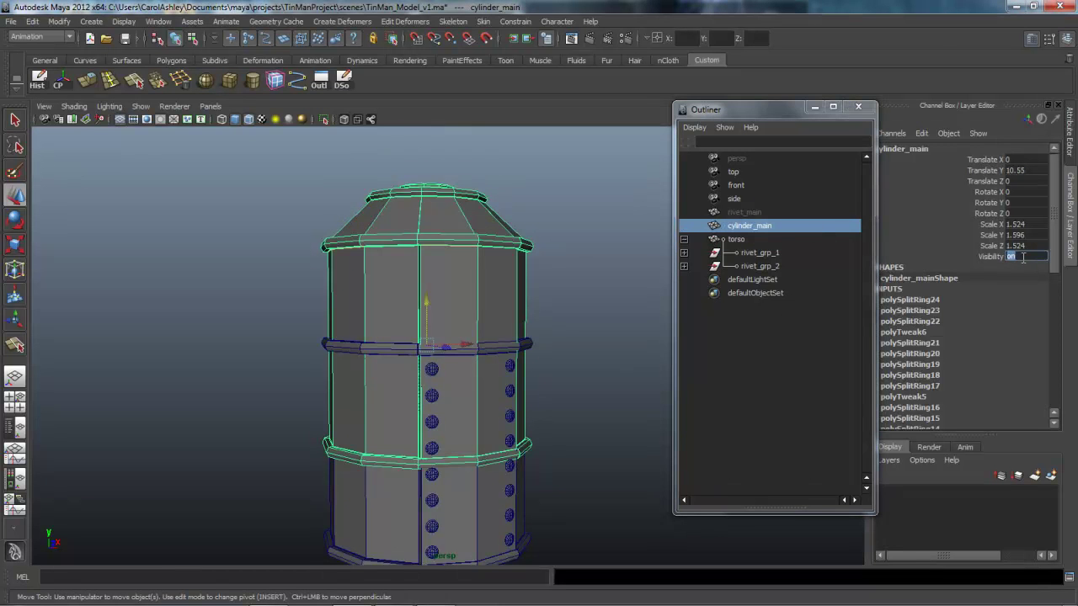
{"action": "type", "text": "off"}
{"action": "key", "text": "Return"}
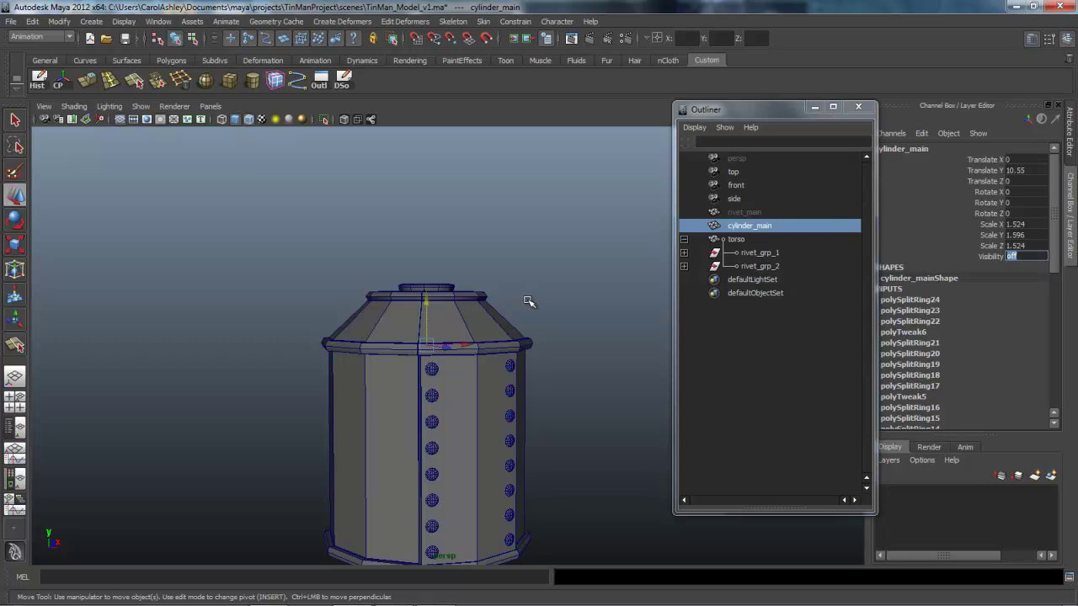
Raise torso to about Translate Y 10.554 in the front view to match the reference image, and collapse its hierarchy
{"action": "left_click", "coordinate": [736, 240]}
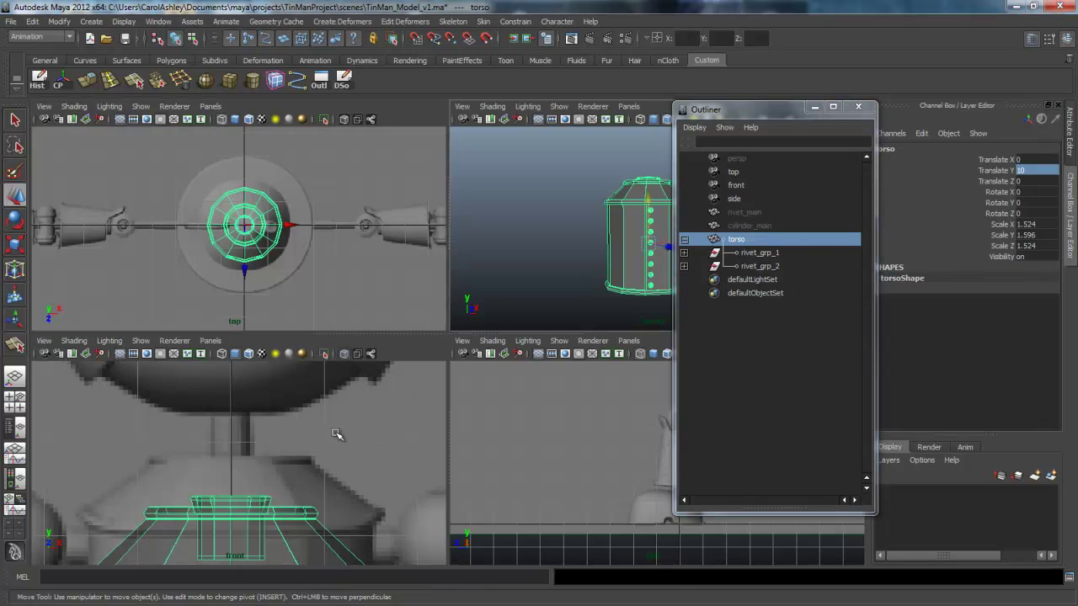
{"action": "key", "text": "space"}
{"action": "scroll", "coordinate": [341, 435], "scroll_direction": "down", "scroll_amount": 5}
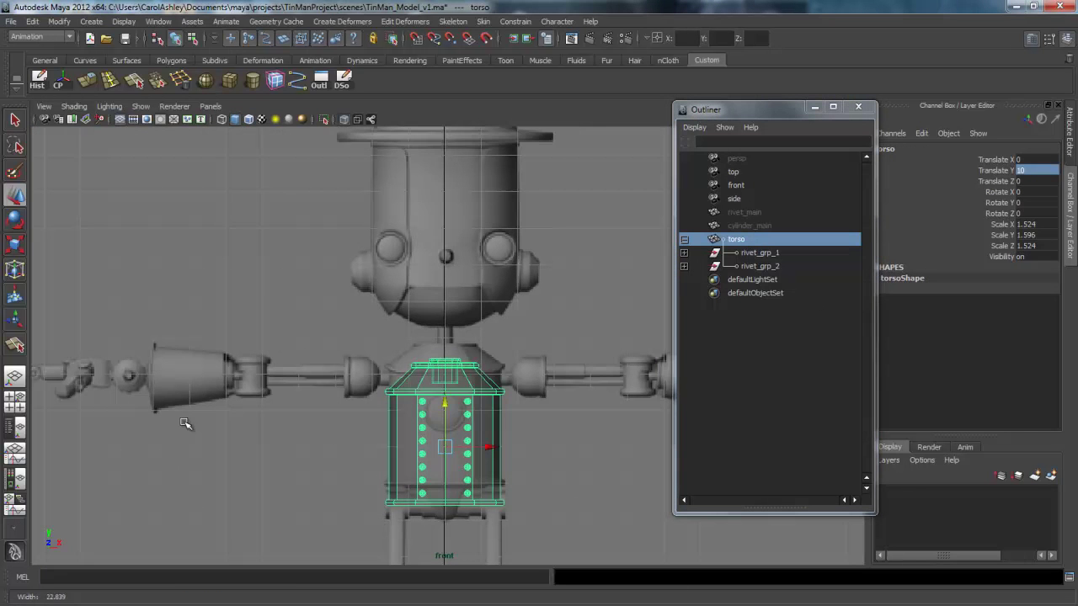
{"action": "left_click_drag", "start_coordinate": [445, 403], "coordinate": [444, 384]}
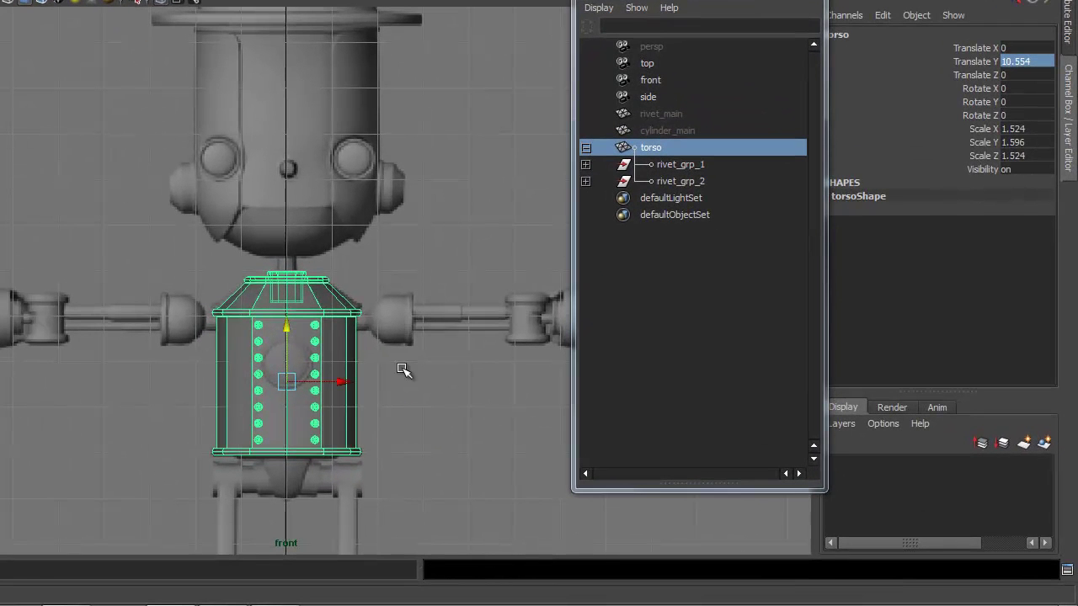
{"action": "left_click", "coordinate": [587, 146]}
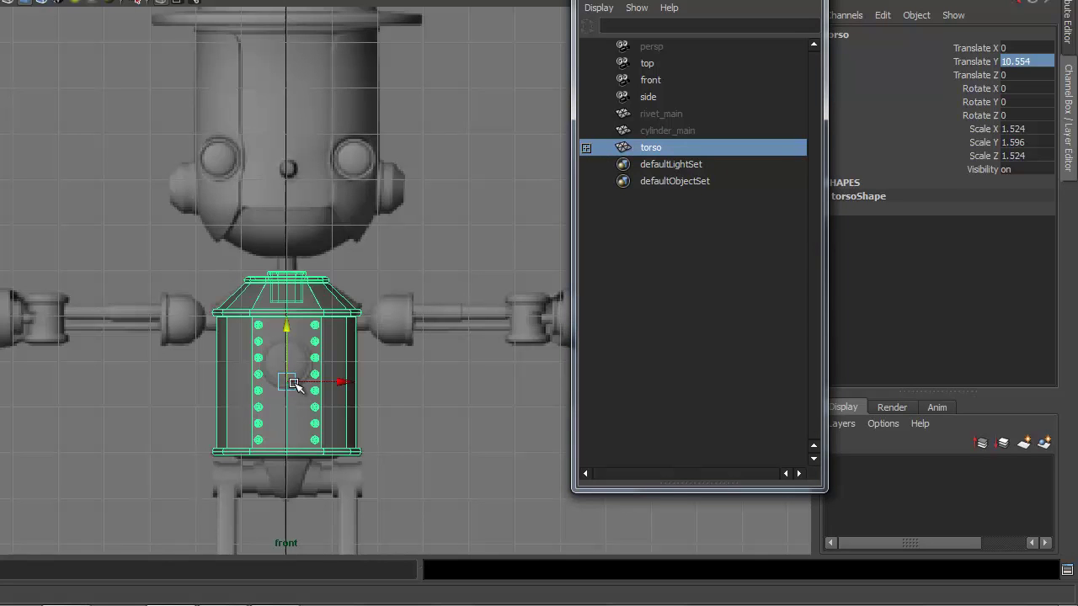
Select the hidden cylinder_main and turn its Visibility back on with the value 1
{"action": "left_click", "coordinate": [664, 113]}
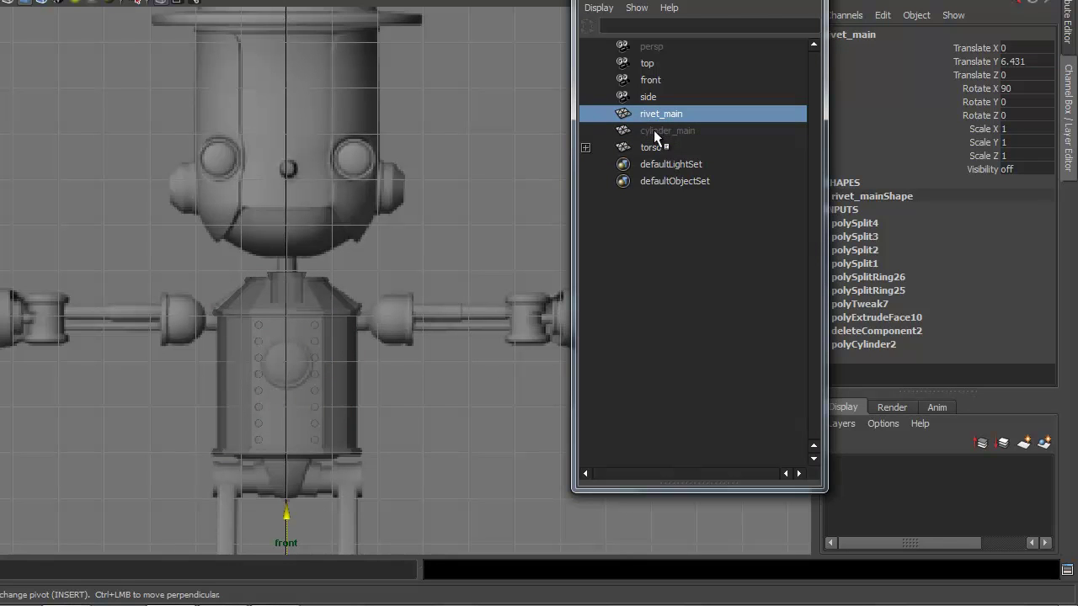
{"action": "left_click", "coordinate": [654, 130]}
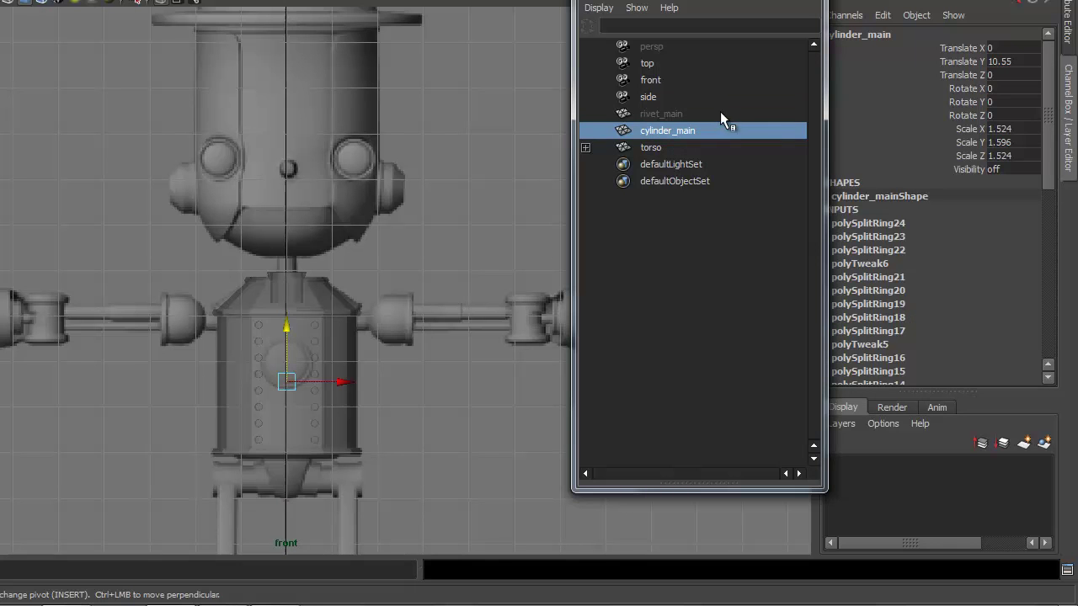
{"action": "double_click", "coordinate": [1018, 168]}
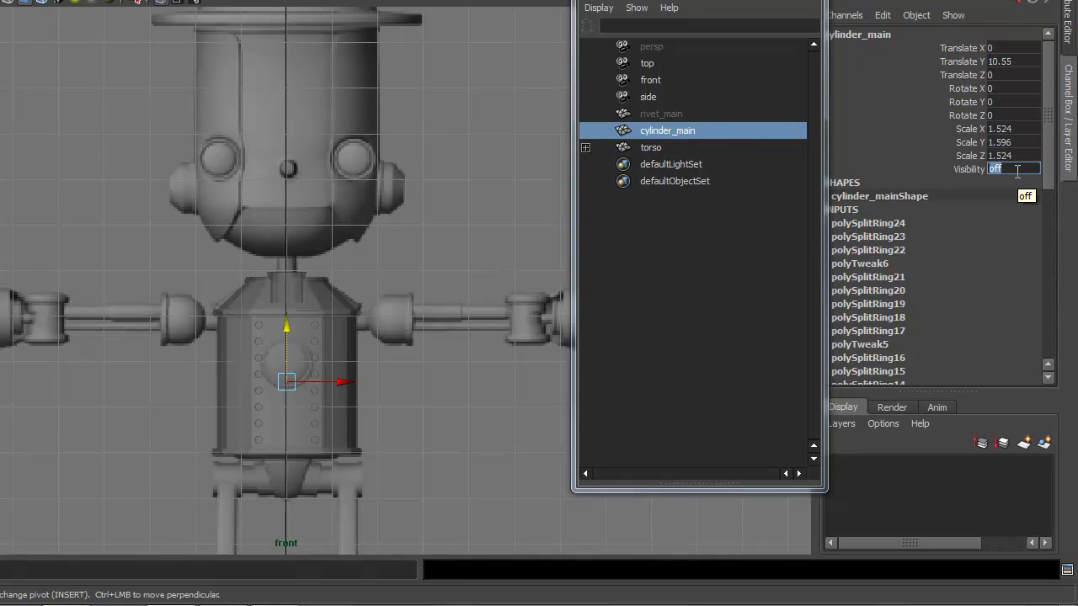
{"action": "type", "text": "0"}
{"action": "key", "text": "BackSpace"}
{"action": "type", "text": "1"}
{"action": "key", "text": "Return"}
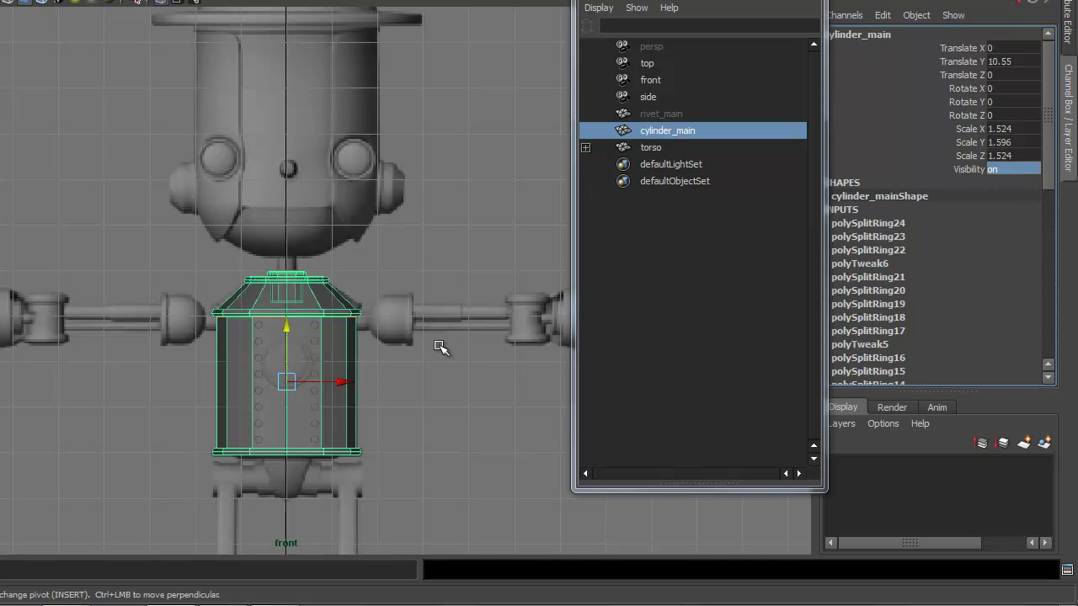
Duplicate cylinder_main and move the copy over one lower leg of the reference, at about Translate X 1.353 and Y 2.671
{"action": "key", "text": "ctrl+d"}
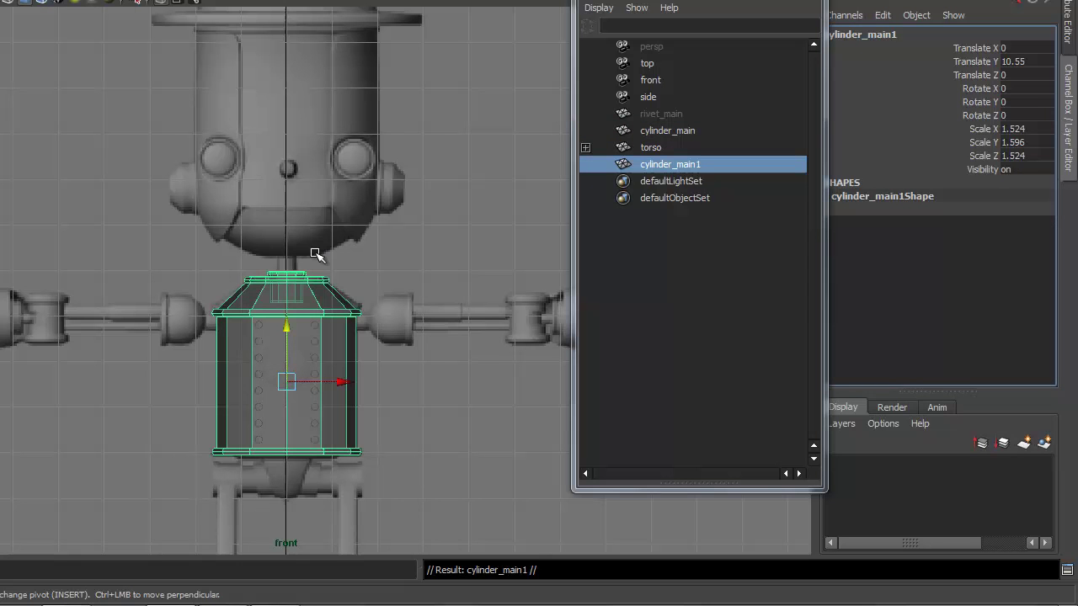
{"action": "right_click_drag", "start_coordinate": [499, 368], "coordinate": [319, 368], "text": "alt"}
{"action": "middle_click_drag", "start_coordinate": [476, 397], "coordinate": [462, 233], "text": "alt"}
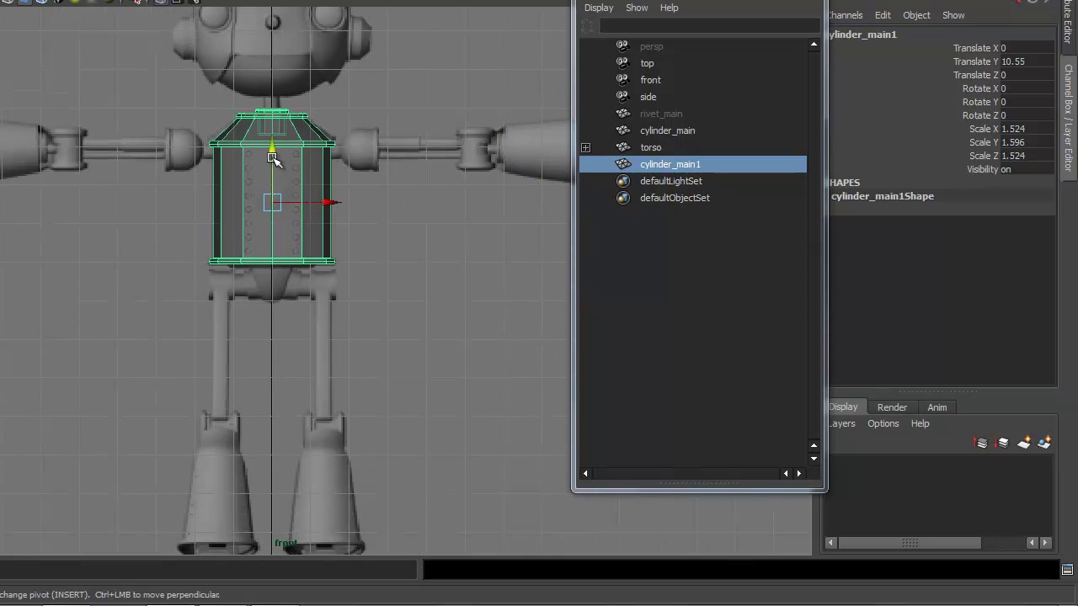
{"action": "left_click_drag", "start_coordinate": [274, 152], "coordinate": [281, 433]}
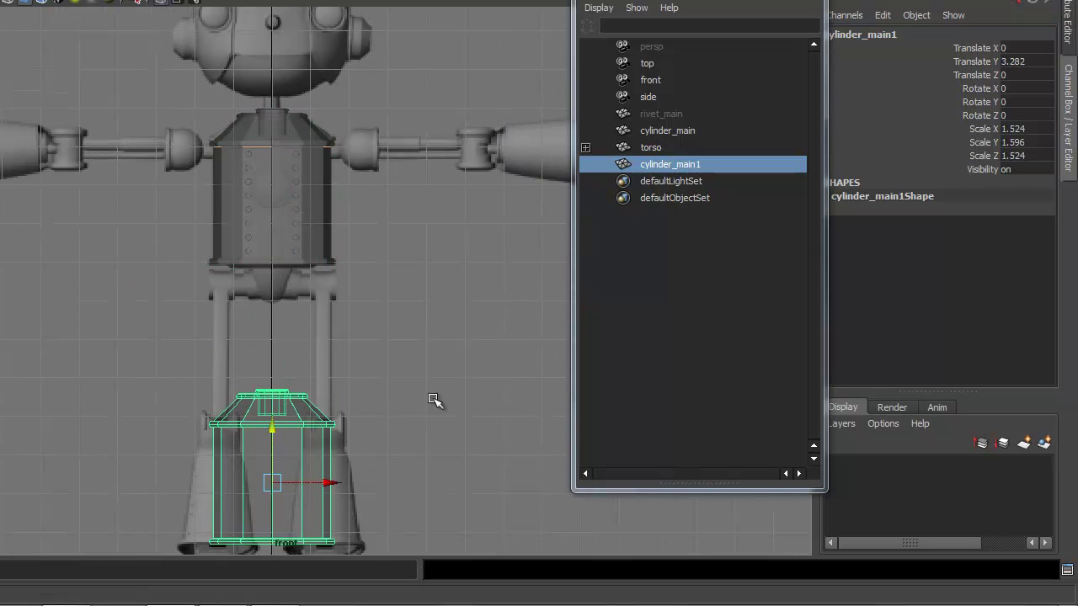
{"action": "middle_click_drag", "start_coordinate": [450, 392], "coordinate": [453, 353], "text": "alt"}
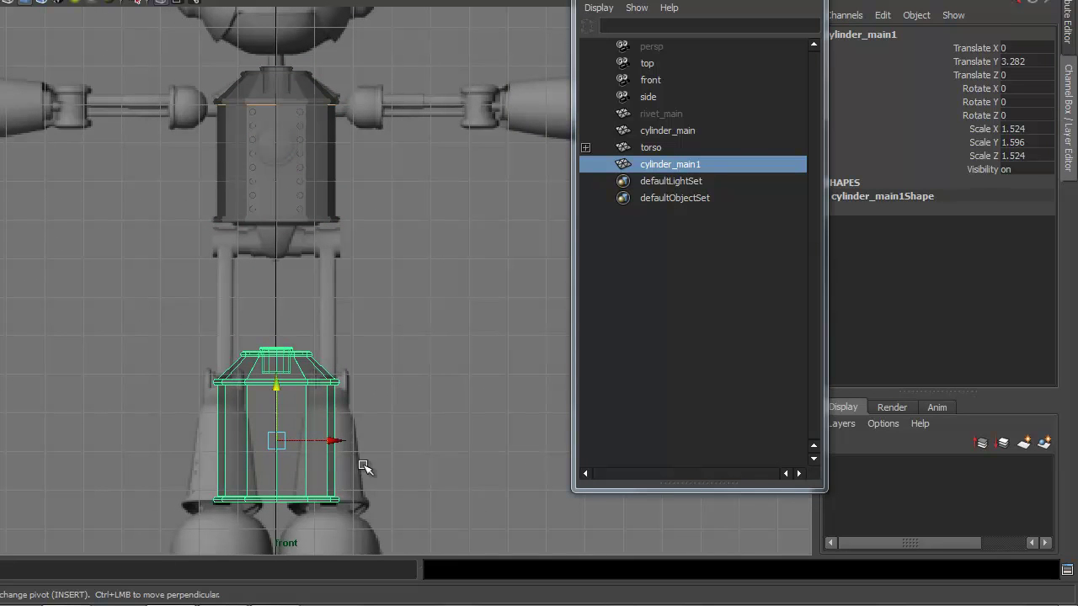
{"action": "left_click_drag", "start_coordinate": [332, 440], "coordinate": [384, 443]}
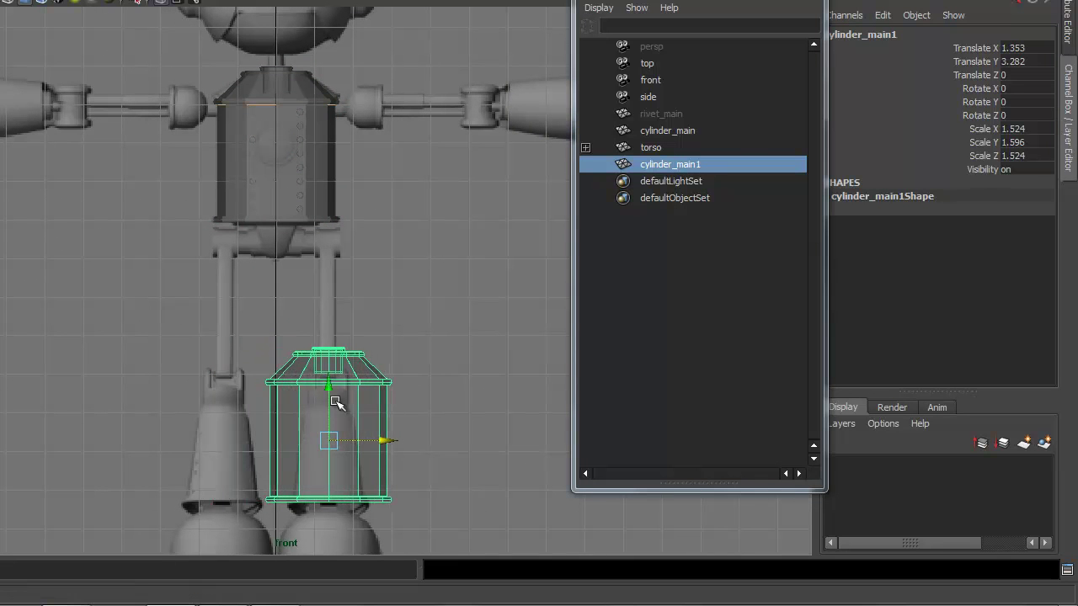
{"action": "left_click_drag", "start_coordinate": [332, 389], "coordinate": [334, 411]}
{"action": "middle_click_drag", "start_coordinate": [445, 422], "coordinate": [443, 378], "text": "alt"}
Scale the copied cylinder down to about 1.008 in X and Z and 1.019 in Y to fit the lower leg
{"action": "key", "text": "r"}
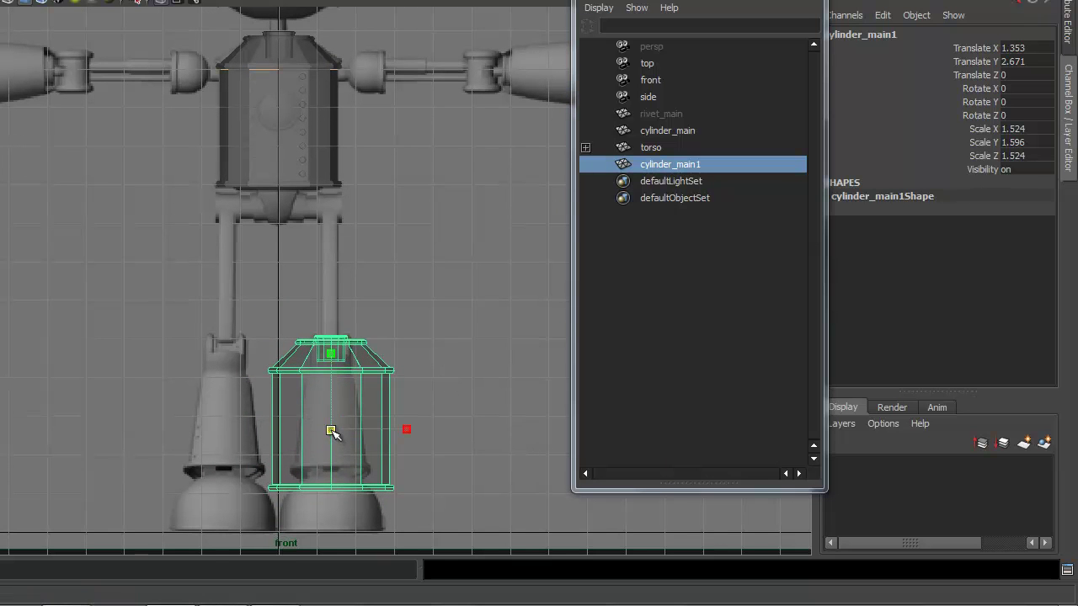
{"action": "left_click_drag", "start_coordinate": [332, 431], "coordinate": [287, 433]}
{"action": "right_click_drag", "start_coordinate": [455, 416], "coordinate": [543, 411], "text": "alt"}
{"action": "middle_click_drag", "start_coordinate": [446, 448], "coordinate": [396, 278], "text": "alt"}
{"action": "scroll", "coordinate": [445, 313], "scroll_direction": "up", "scroll_amount": 5}
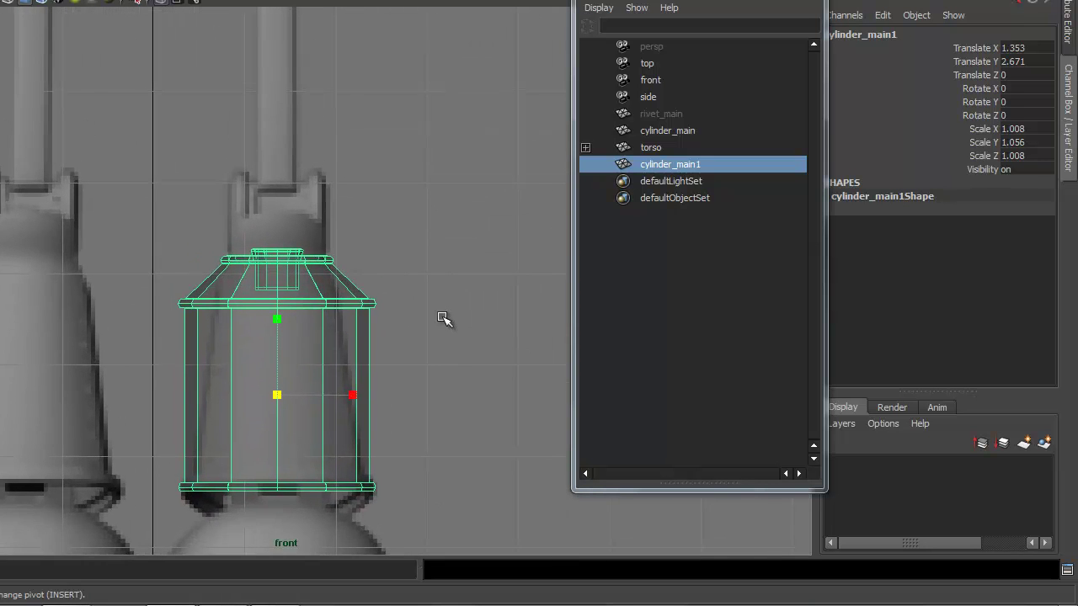
{"action": "scroll", "coordinate": [445, 318], "scroll_direction": "up", "scroll_amount": 3}
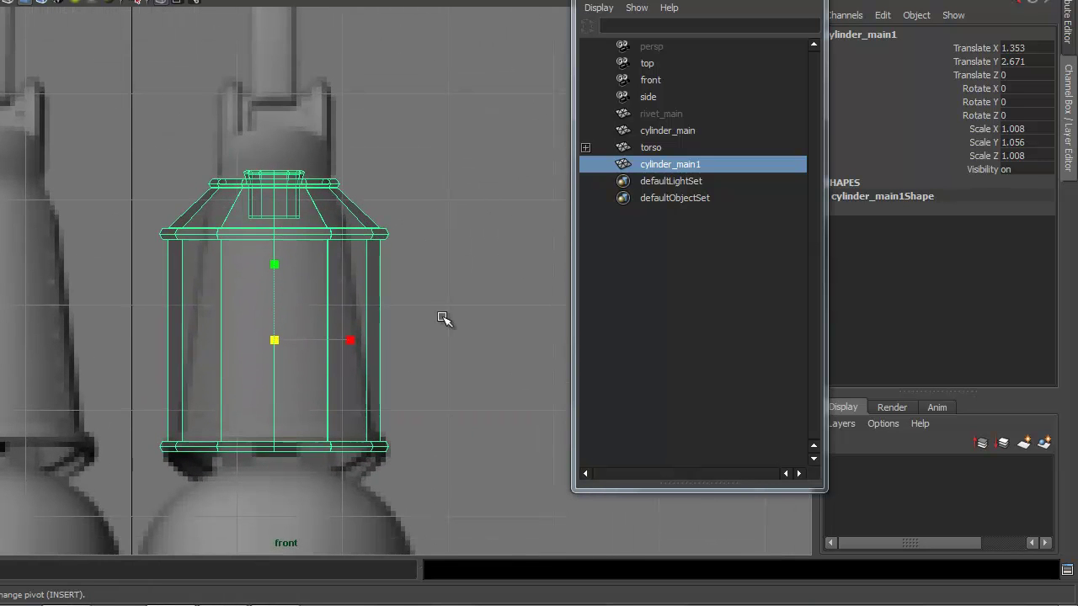
{"action": "middle_click_drag", "start_coordinate": [443, 318], "coordinate": [442, 363], "text": "shift"}
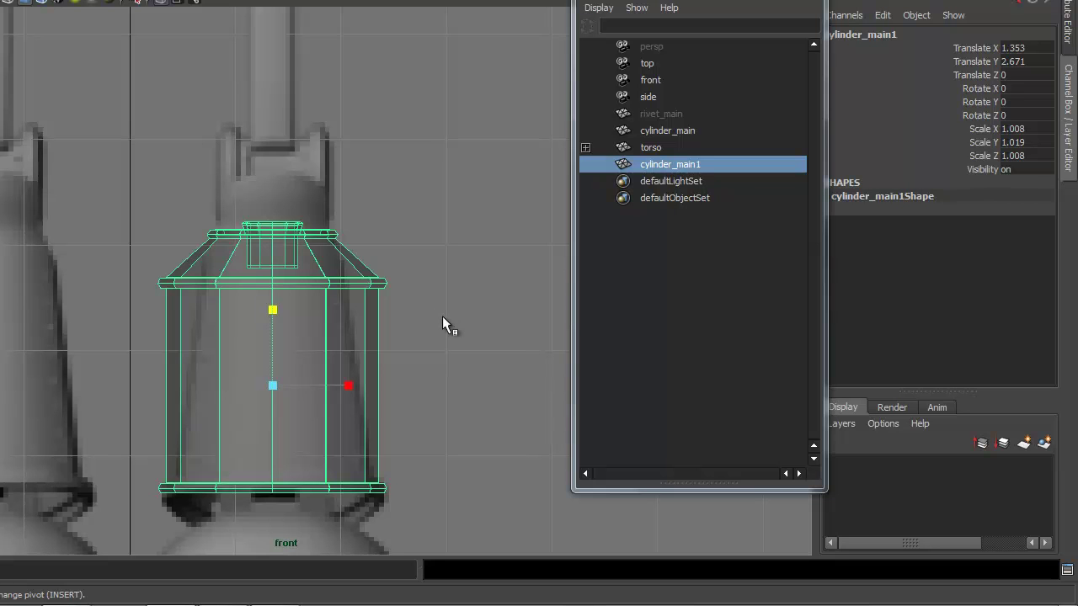
Rename the copied cylinder cylinder_main1 to let_bot_lt and close the object list window
{"action": "key", "text": "F2"}
{"action": "key", "text": "Right"}
{"action": "key", "text": "shift+Left"}
{"action": "key", "text": "shift+Left"}
{"action": "key", "text": "shift+Left"}
{"action": "key", "text": "shift+Left"}
{"action": "key", "text": "shift+Left"}
{"action": "key", "text": "shift+Left"}
{"action": "key", "text": "shift+Left"}
{"action": "key", "text": "shift+Left"}
{"action": "key", "text": "shift+Left"}
{"action": "key", "text": "shift+Left"}
{"action": "key", "text": "ctrl+a"}
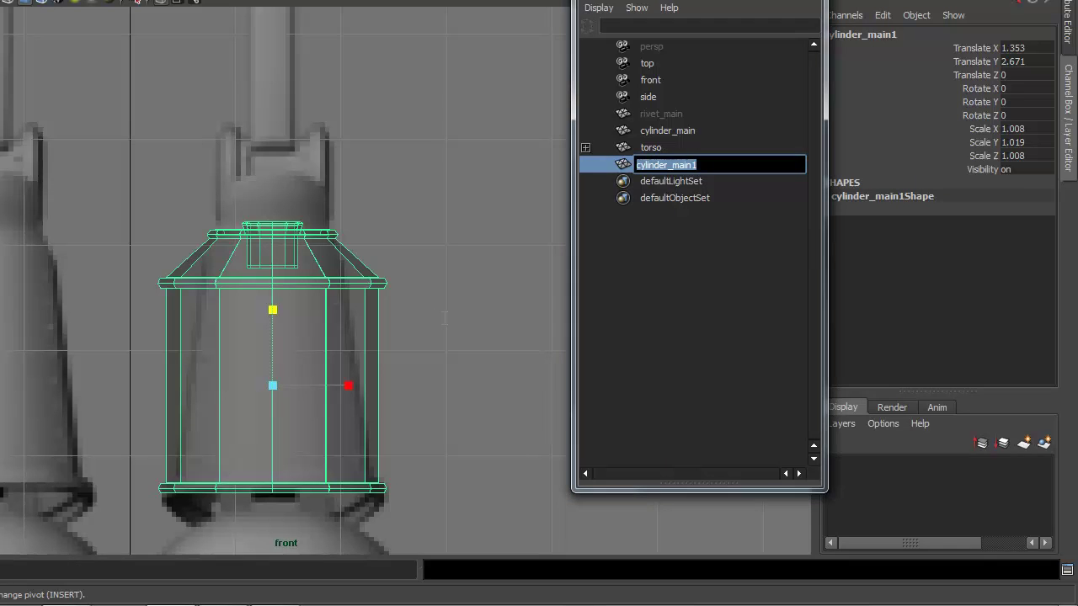
{"action": "type", "text": "let_bot_"}
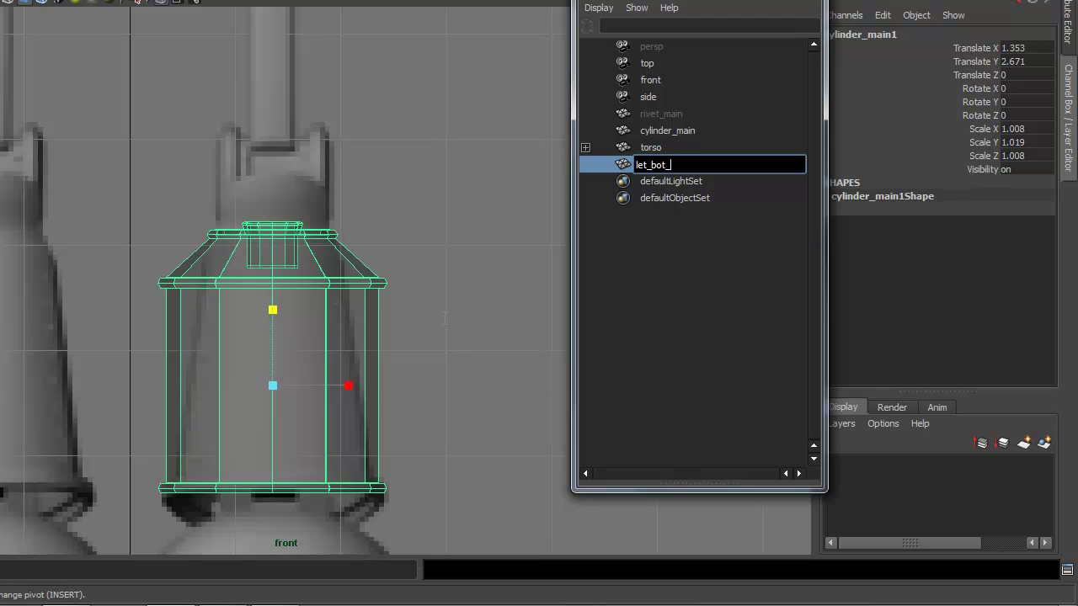
{"action": "type", "text": "lt"}
{"action": "key", "text": "Return"}
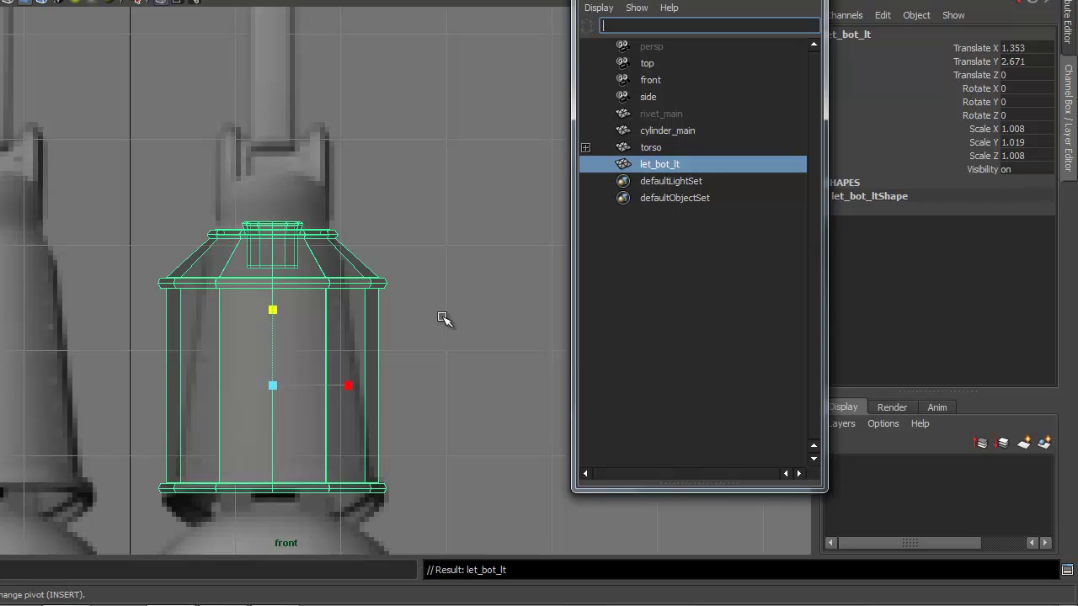
{"action": "key", "text": "alt+F4"}
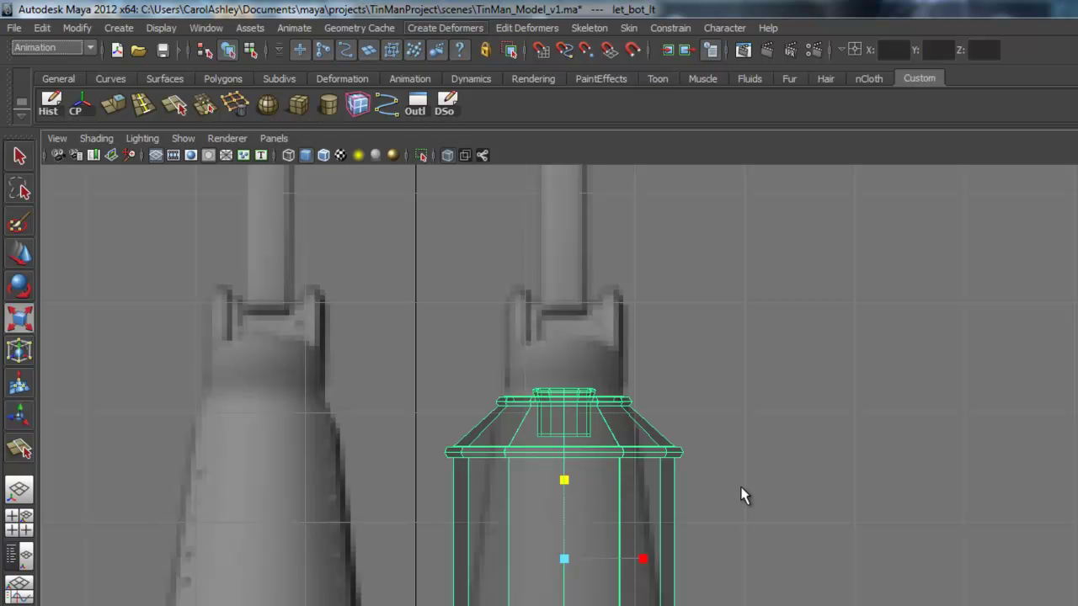
Add a lattice deformer to let_bot_lt and set its S, T and U divisions to 5
{"action": "left_click", "coordinate": [446, 28]}
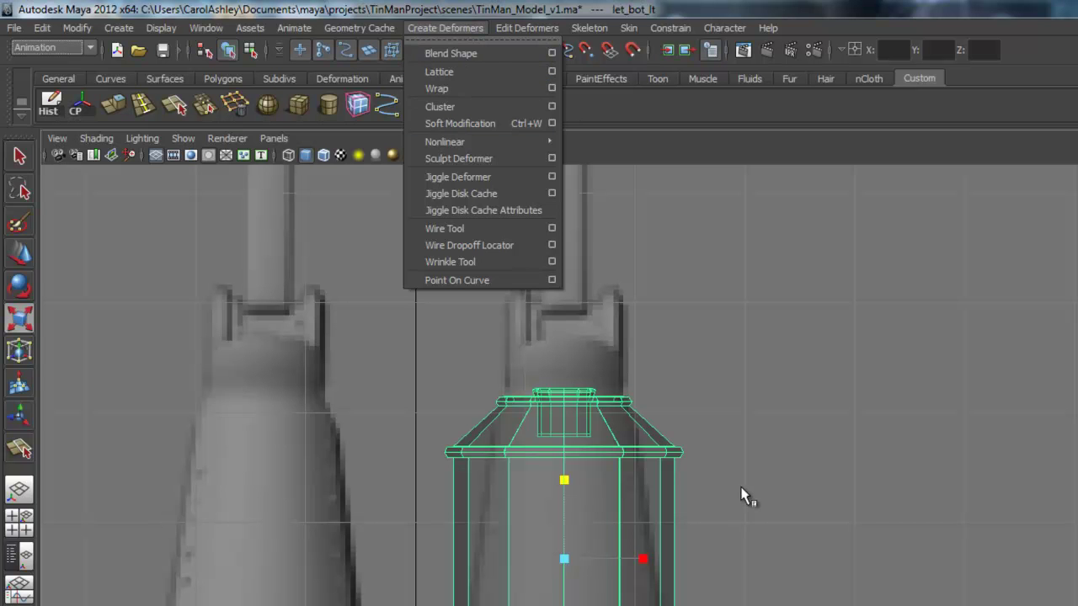
{"action": "left_click", "coordinate": [440, 71]}
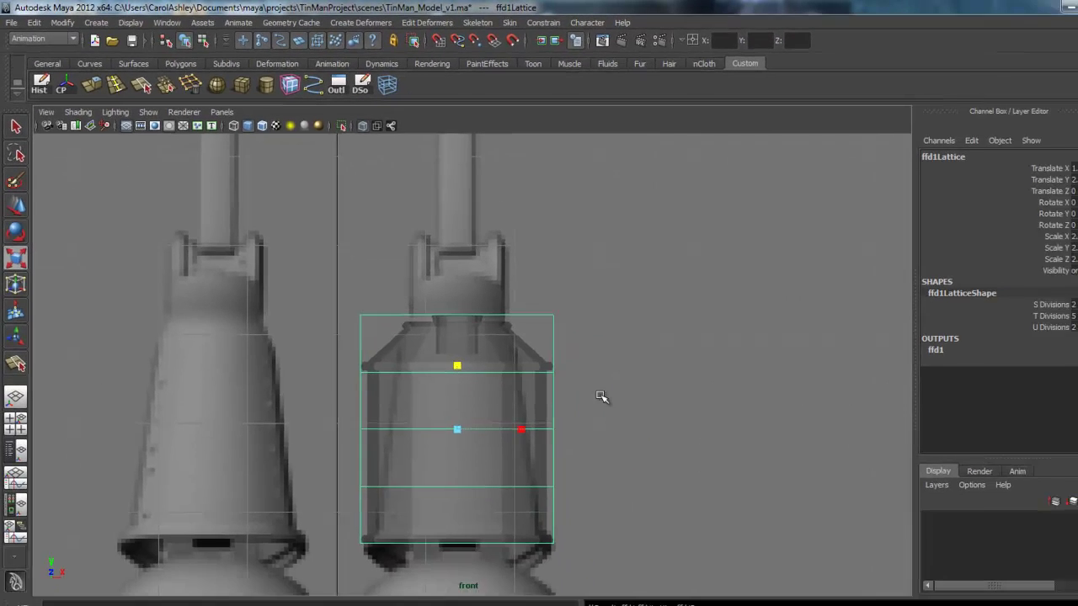
{"action": "key", "text": "space"}
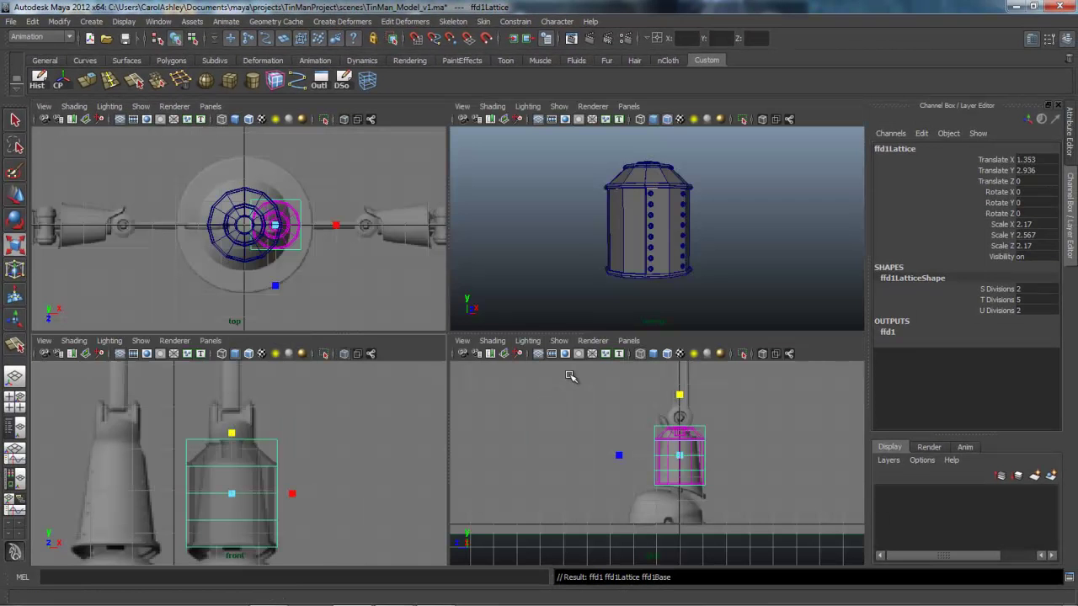
{"action": "key", "text": "space"}
{"action": "key", "text": "f"}
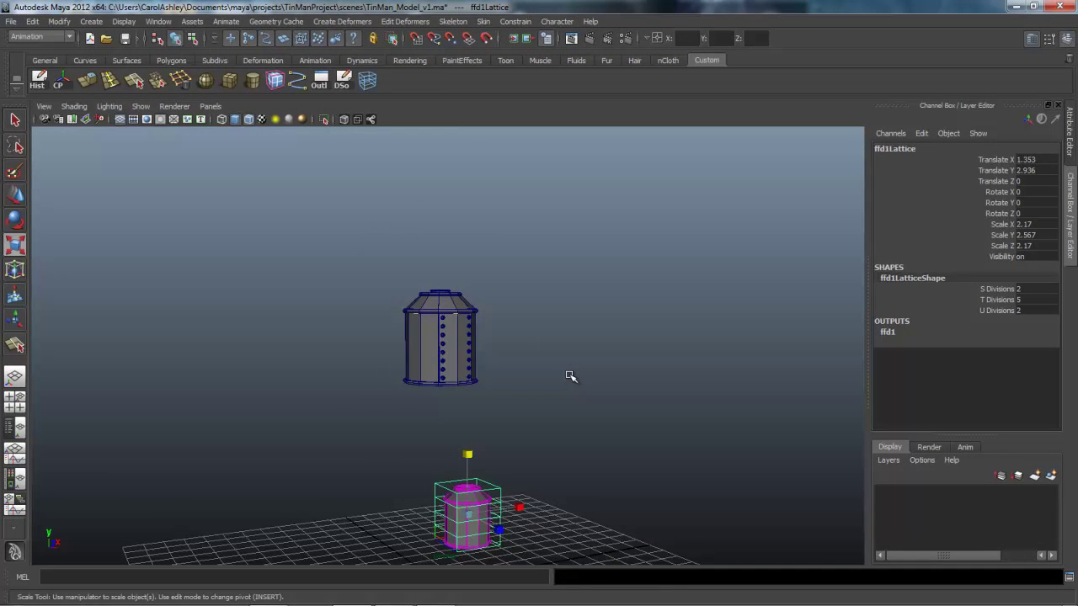
{"action": "scroll", "coordinate": [570, 376], "scroll_direction": "up", "scroll_amount": 7}
{"action": "middle_click_drag", "start_coordinate": [570, 376], "coordinate": [571, 411], "text": "alt"}
{"action": "scroll", "coordinate": [570, 376], "scroll_direction": "up", "scroll_amount": 3}
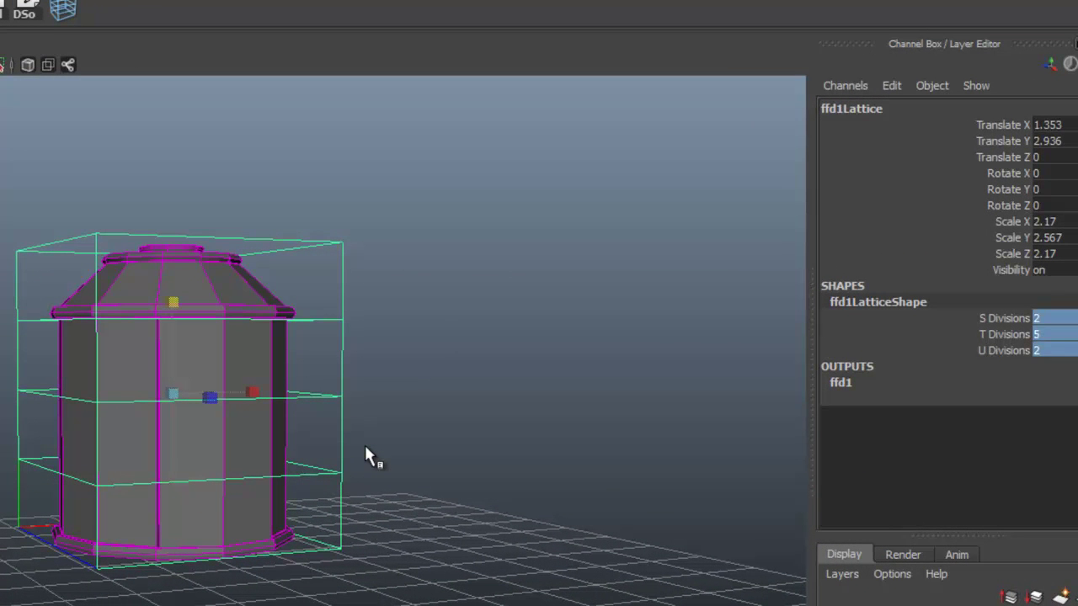
{"action": "left_click_drag", "start_coordinate": [1045, 318], "coordinate": [1045, 350]}
{"action": "type", "text": "5"}
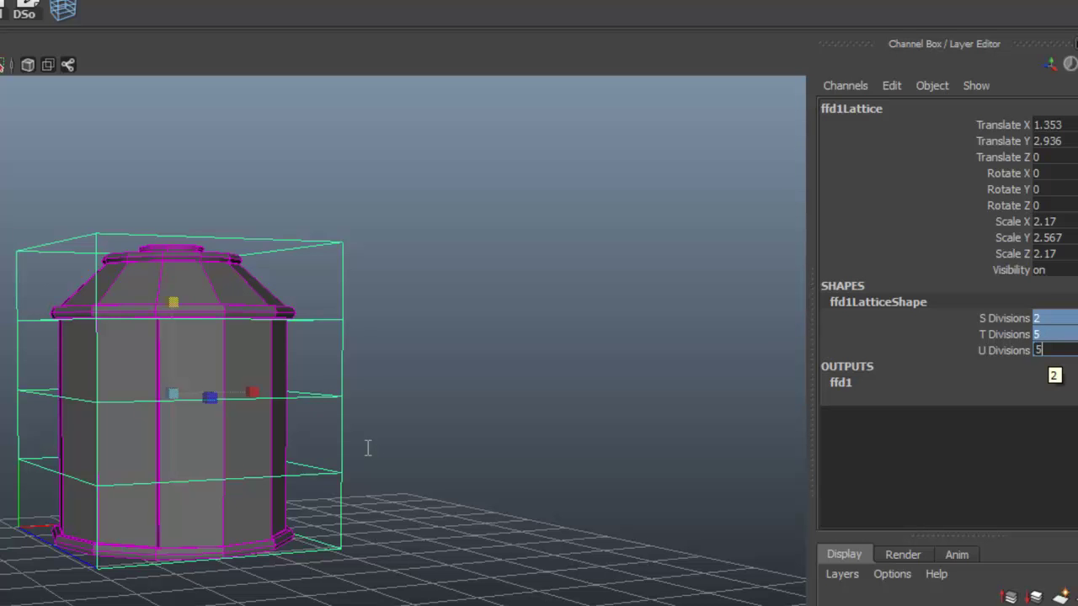
{"action": "key", "text": "Return"}
Switch the lattice around let_bot_lt to lattice point editing
{"action": "left_click_drag", "start_coordinate": [366, 447], "coordinate": [365, 447], "text": "alt"}
{"action": "middle_click_drag", "start_coordinate": [365, 447], "coordinate": [364, 447], "text": "alt"}
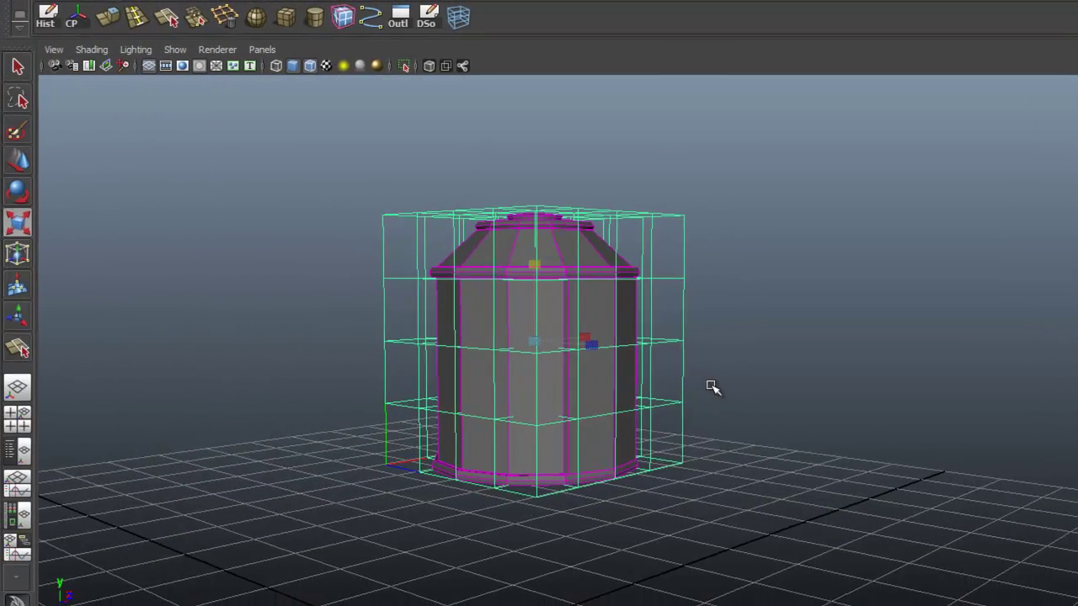
{"action": "right_click", "coordinate": [303, 247]}
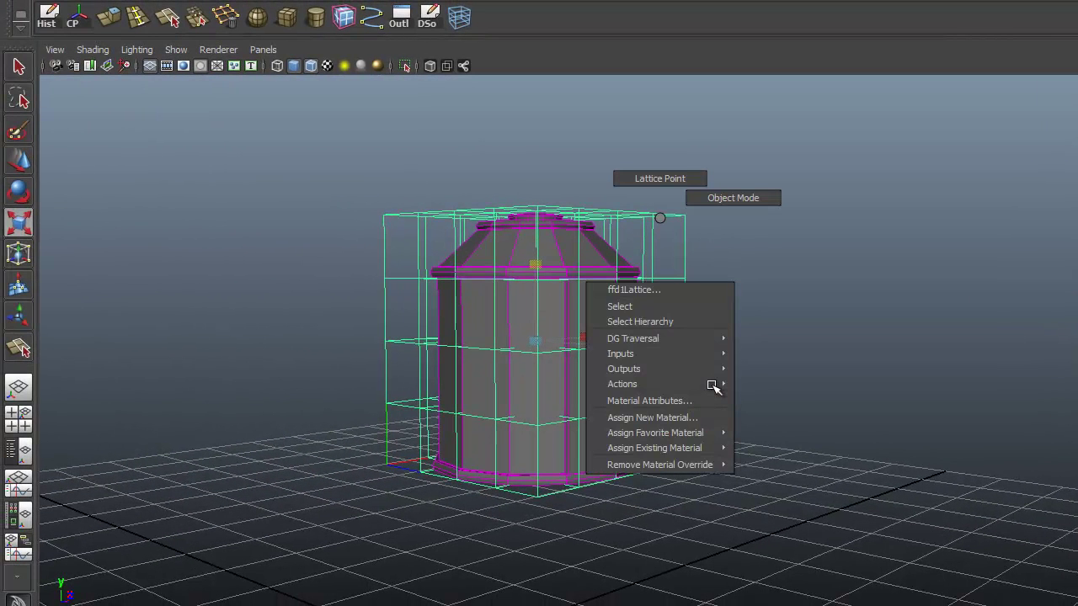
{"action": "right_click", "coordinate": [713, 386]}
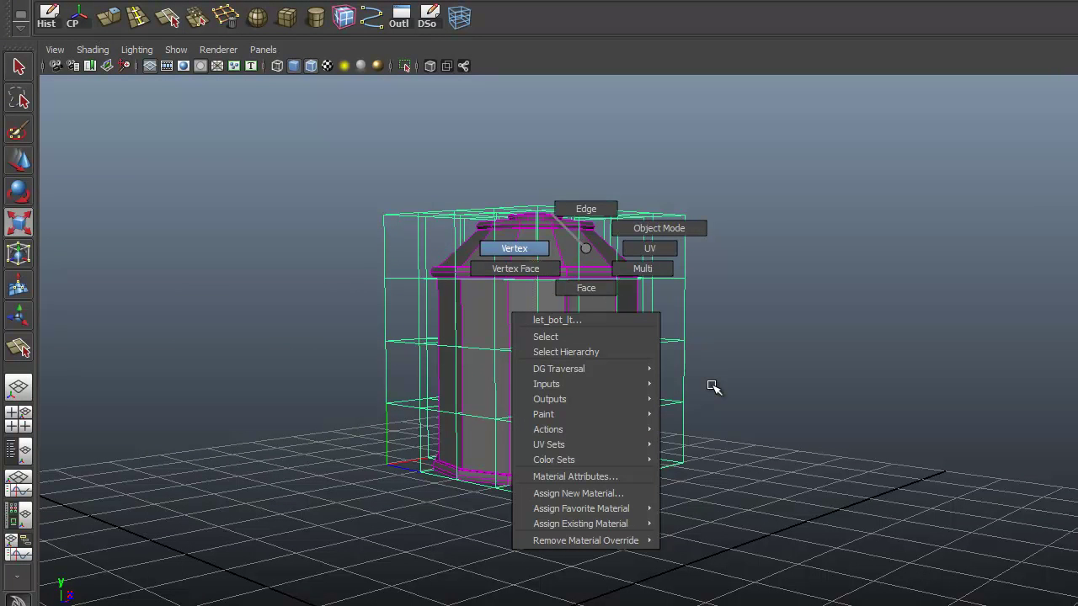
{"action": "right_click", "coordinate": [713, 387]}
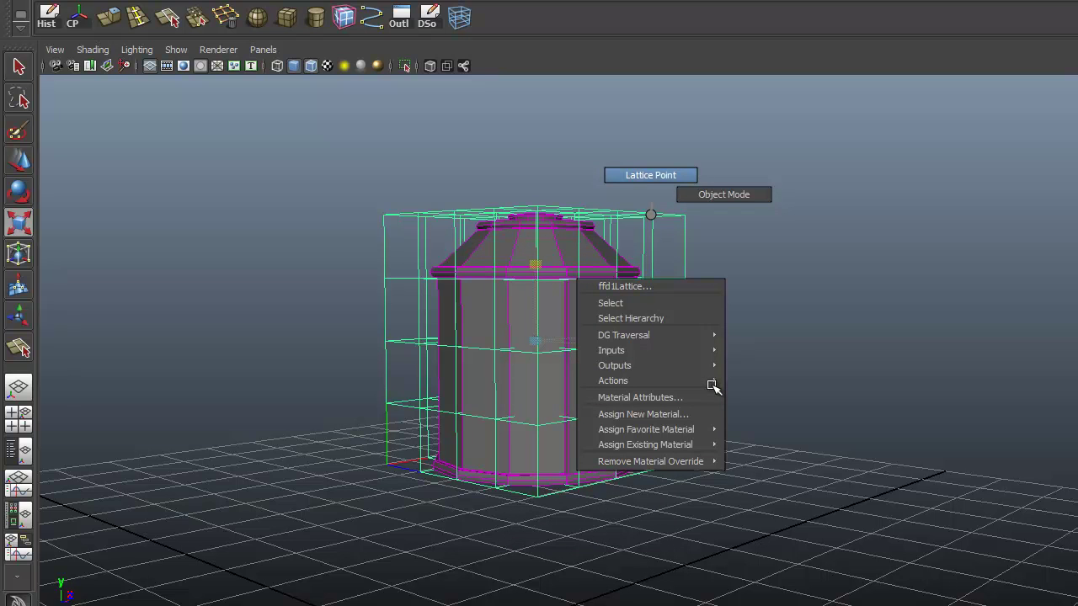
{"action": "right_click_drag", "start_coordinate": [651, 214], "coordinate": [651, 175]}
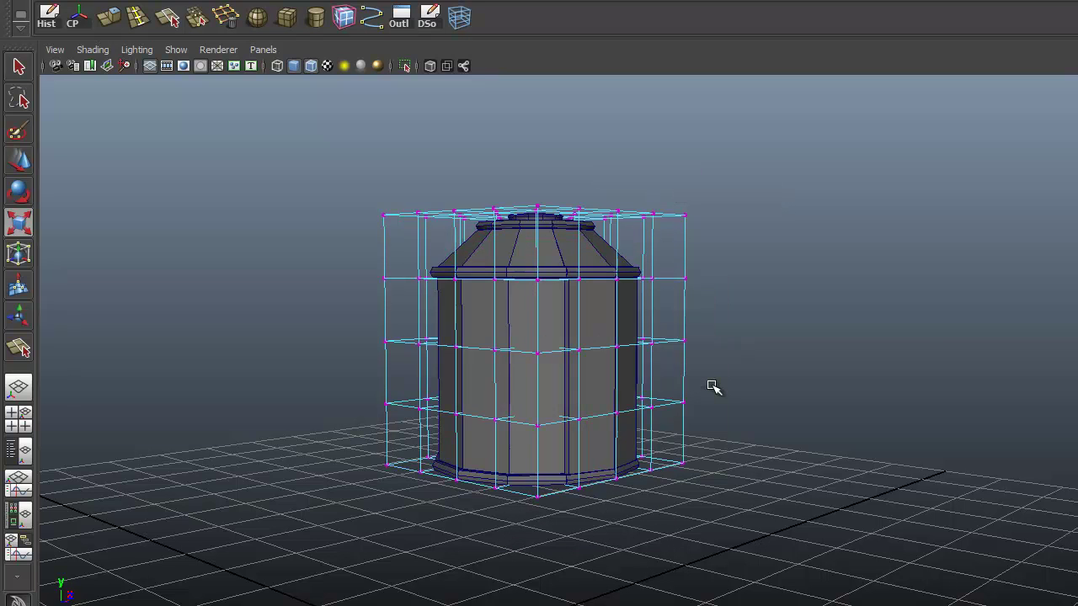
In the front view, select every lattice row except the lowest and scale the points in uniformly toward the reference leg's outline
{"action": "left_click_drag", "start_coordinate": [712, 385], "coordinate": [713, 386], "text": "alt"}
{"action": "key", "text": "space"}
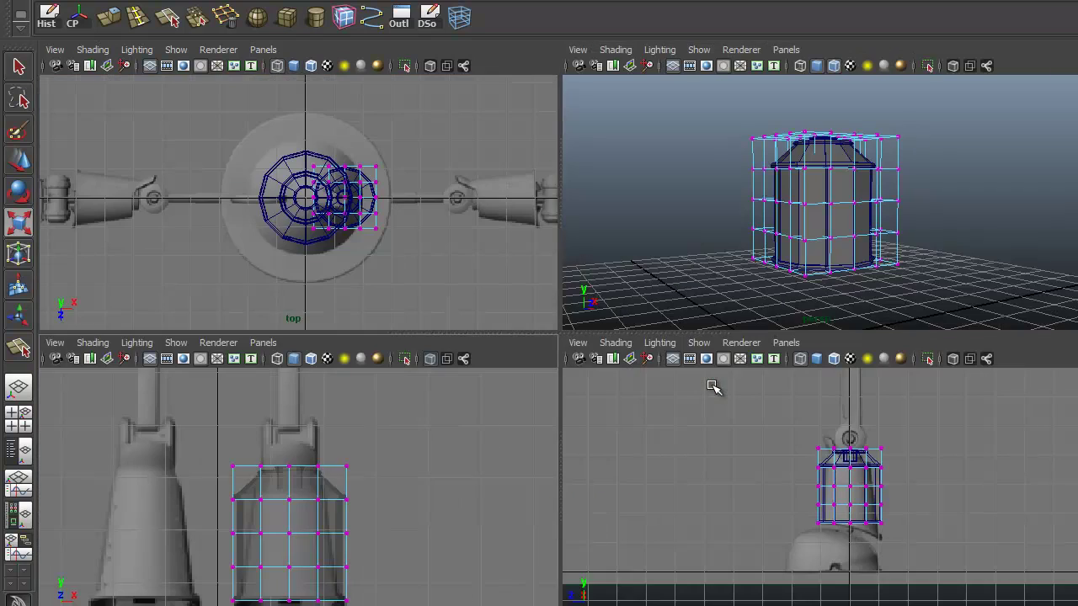
{"action": "key", "text": "space"}
{"action": "right_click_drag", "start_coordinate": [712, 386], "coordinate": [712, 385], "text": "alt"}
{"action": "middle_click_drag", "start_coordinate": [712, 386], "coordinate": [712, 386], "text": "alt"}
{"action": "right_click_drag", "start_coordinate": [713, 385], "coordinate": [713, 385], "text": "alt"}
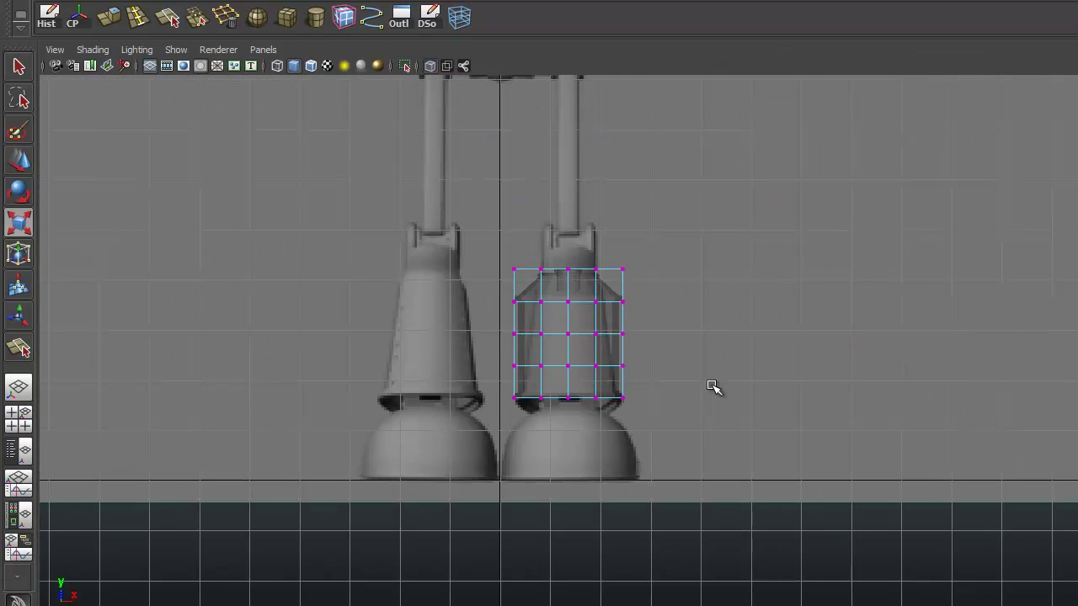
{"action": "middle_click_drag", "start_coordinate": [712, 385], "coordinate": [713, 386], "text": "alt"}
{"action": "right_click_drag", "start_coordinate": [712, 386], "coordinate": [713, 385], "text": "alt"}
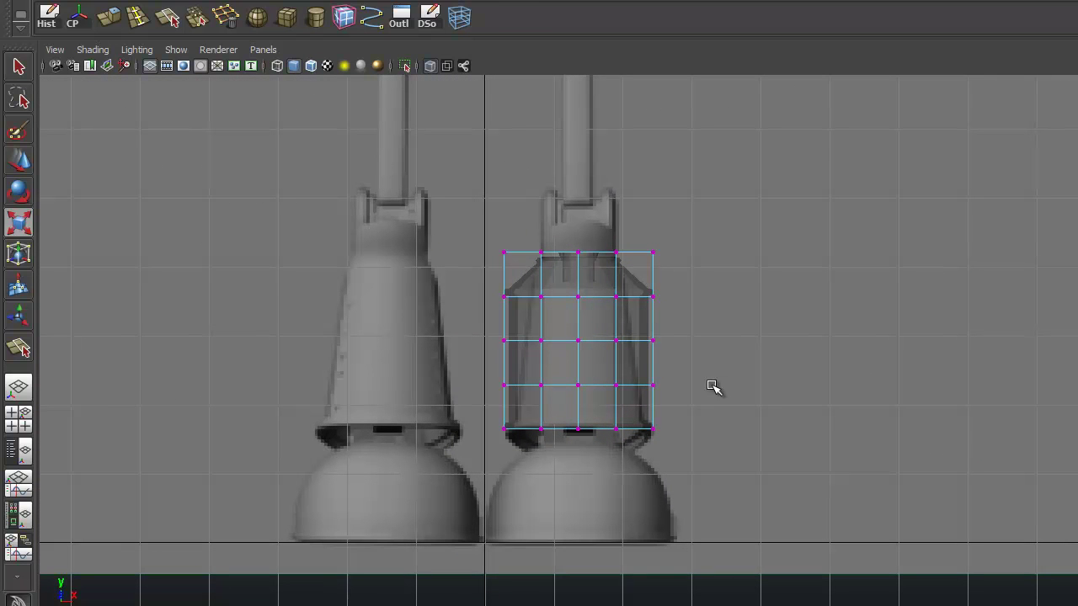
{"action": "left_click_drag", "start_coordinate": [455, 221], "coordinate": [700, 405]}
{"action": "scroll", "coordinate": [713, 386], "scroll_direction": "up", "scroll_amount": 2}
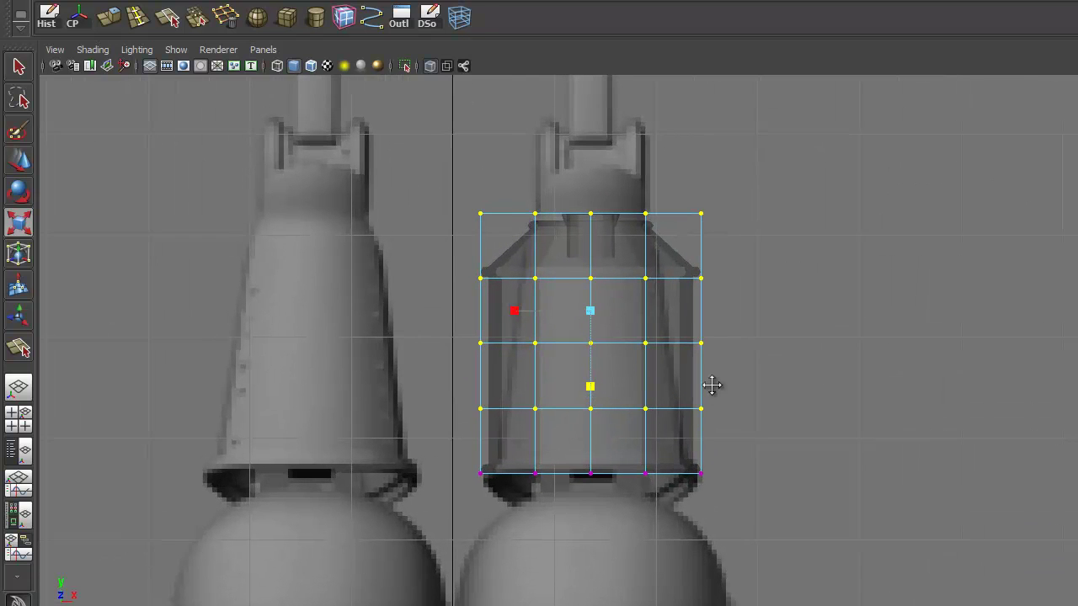
{"action": "middle_click_drag", "start_coordinate": [712, 385], "coordinate": [713, 396], "text": "alt"}
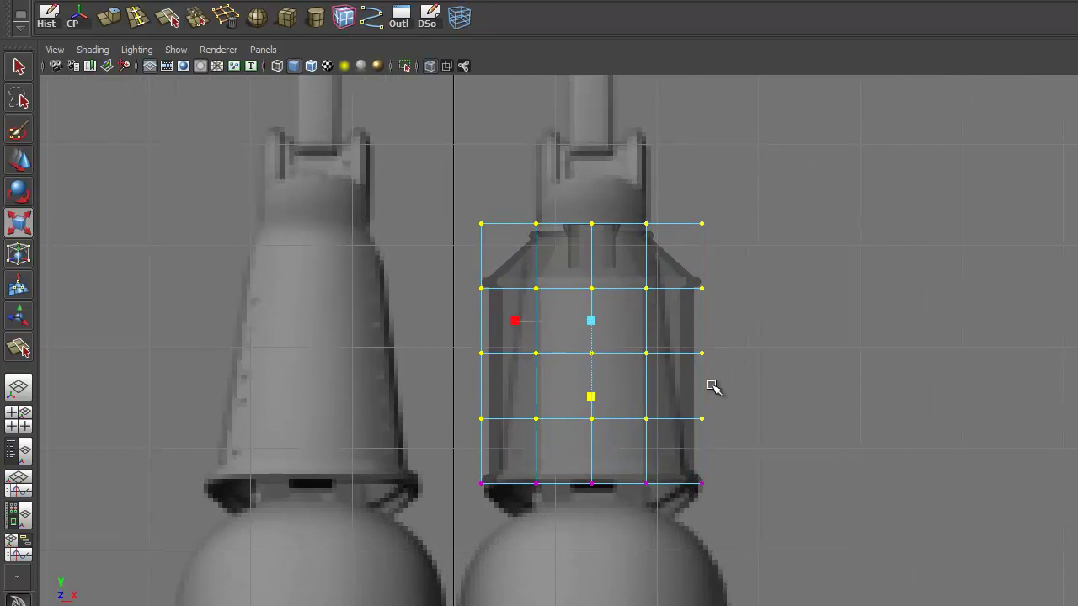
{"action": "left_click", "coordinate": [515, 320]}
{"action": "left_click_drag", "start_coordinate": [591, 321], "coordinate": [581, 321]}
{"action": "middle_click_drag", "start_coordinate": [712, 386], "coordinate": [713, 387]}
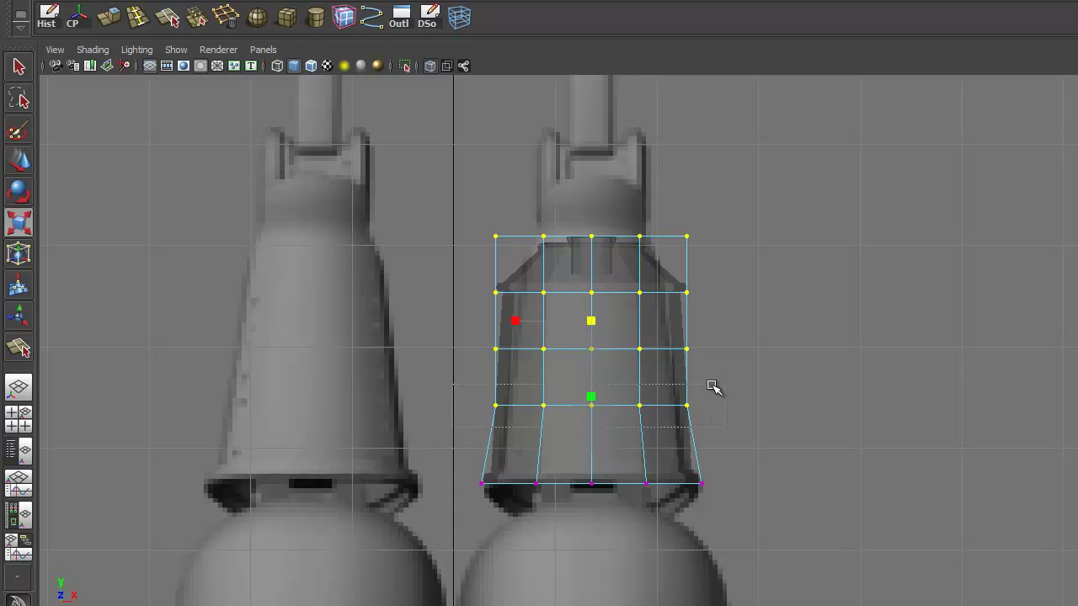
Remove the second-lowest row from the selection and scale the upper three lattice rows in further to continue the leg's taper
{"action": "left_click_drag", "start_coordinate": [712, 387], "coordinate": [713, 387], "text": "ctrl"}
{"action": "left_click_drag", "start_coordinate": [591, 293], "coordinate": [583, 293]}
{"action": "middle_click_drag", "start_coordinate": [712, 387], "coordinate": [712, 386]}
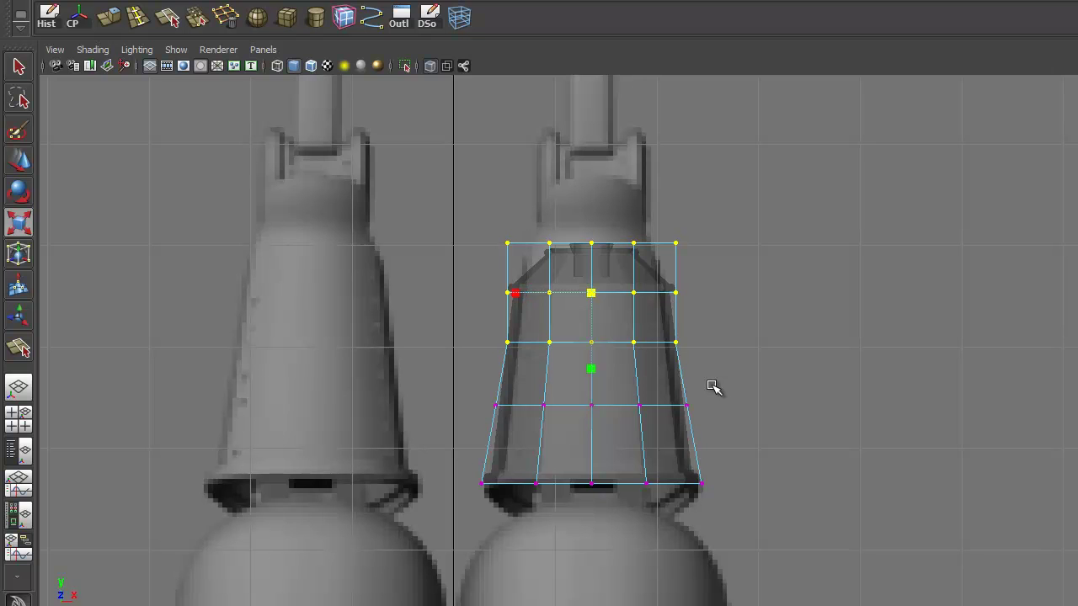
Remove the middle row from the selection and scale the top two lattice rows in slightly to follow the reference
{"action": "left_click_drag", "start_coordinate": [498, 337], "coordinate": [707, 326], "text": "ctrl"}
{"action": "middle_click_drag", "start_coordinate": [713, 386], "coordinate": [721, 476], "text": "alt"}
{"action": "scroll", "coordinate": [713, 386], "scroll_direction": "up", "scroll_amount": 2}
{"action": "middle_click_drag", "start_coordinate": [713, 386], "coordinate": [710, 323], "text": "alt"}
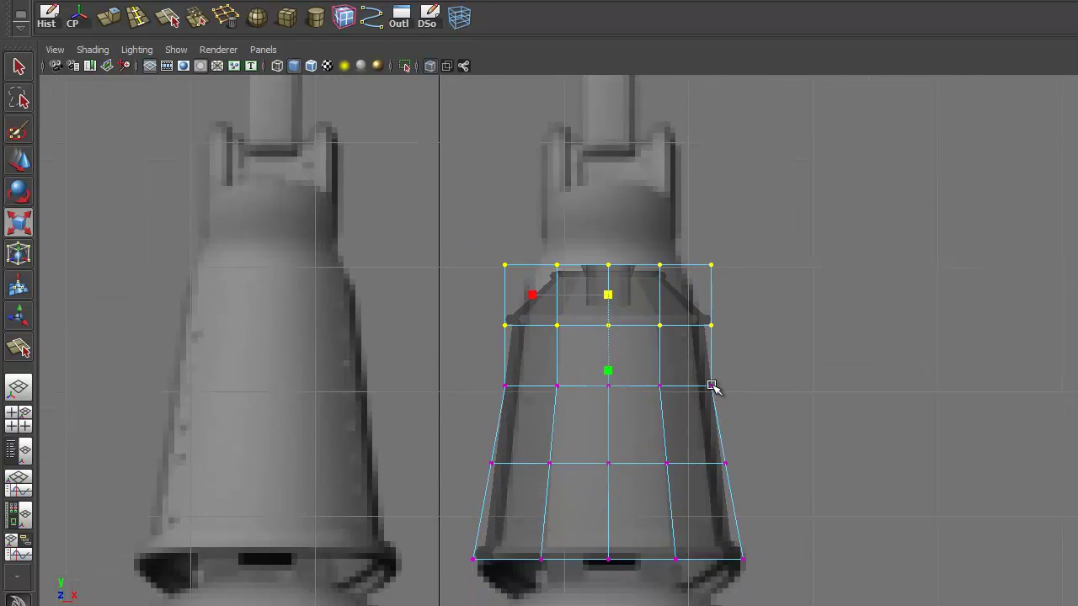
{"action": "scroll", "coordinate": [713, 386], "scroll_direction": "up", "scroll_amount": 1}
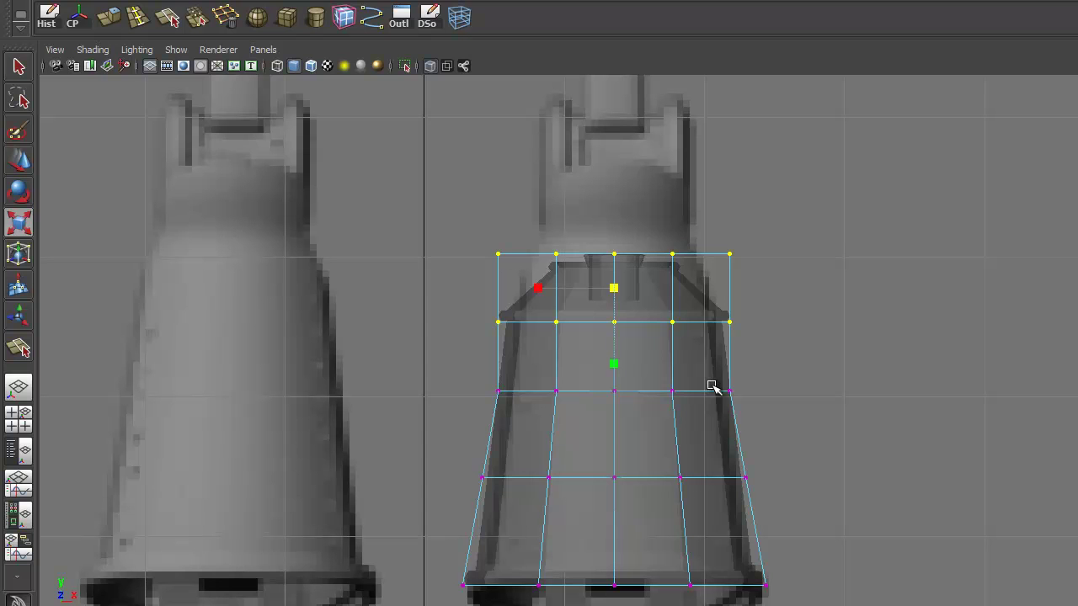
{"action": "mouse_move", "coordinate": [712, 386]}
{"action": "middle_mouse_down"}
{"action": "mouse_move", "coordinate": [698, 386]}
{"action": "mouse_move", "coordinate": [713, 387]}
{"action": "middle_mouse_up"}
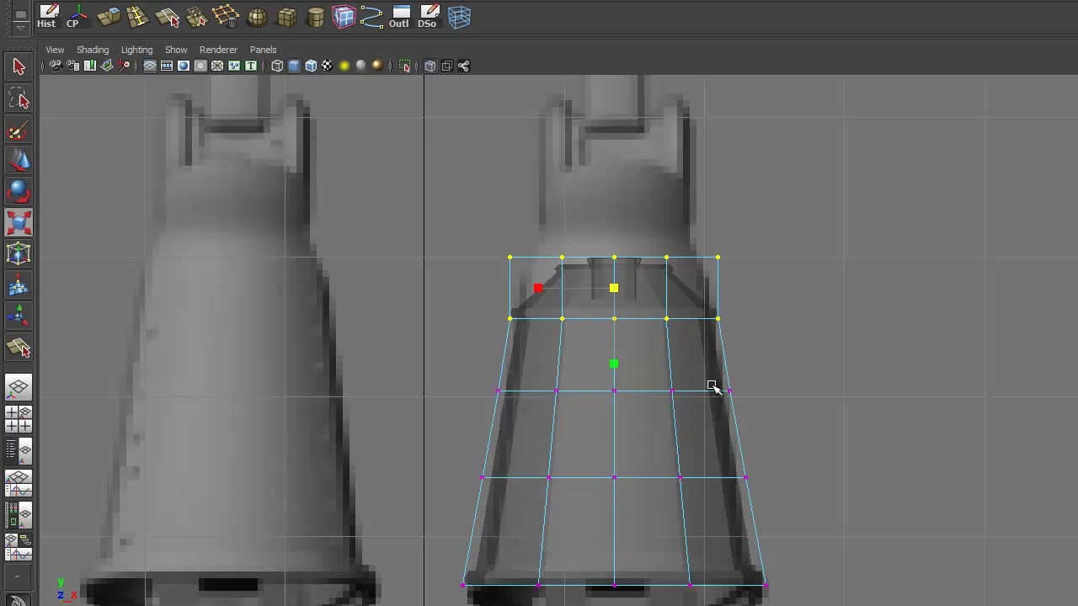
Scale the second-lowest lattice row and then the middle row slightly inward to match the reference leg's sides
{"action": "middle_click_drag", "start_coordinate": [712, 386], "coordinate": [699, 337], "text": "alt"}
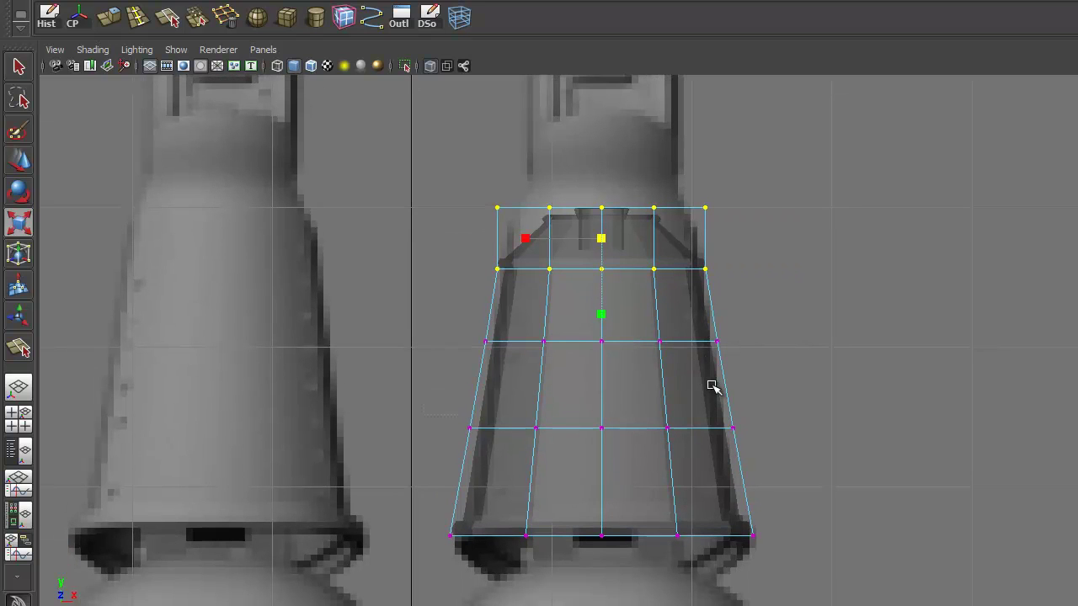
{"action": "left_click_drag", "start_coordinate": [423, 404], "coordinate": [779, 477]}
{"action": "middle_click_drag", "start_coordinate": [713, 386], "coordinate": [712, 386]}
{"action": "left_click_drag", "start_coordinate": [430, 320], "coordinate": [770, 379]}
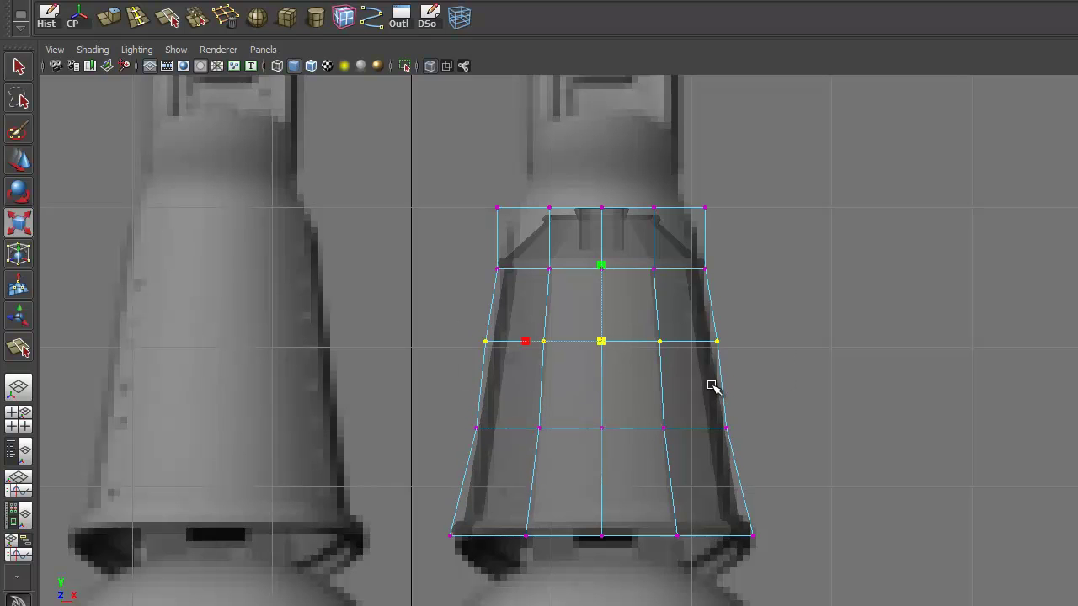
{"action": "middle_click_drag", "start_coordinate": [713, 386], "coordinate": [712, 386]}
Scale the top two lattice rows slightly narrower, then select the bottom row of lattice points
{"action": "key", "text": "Up"}
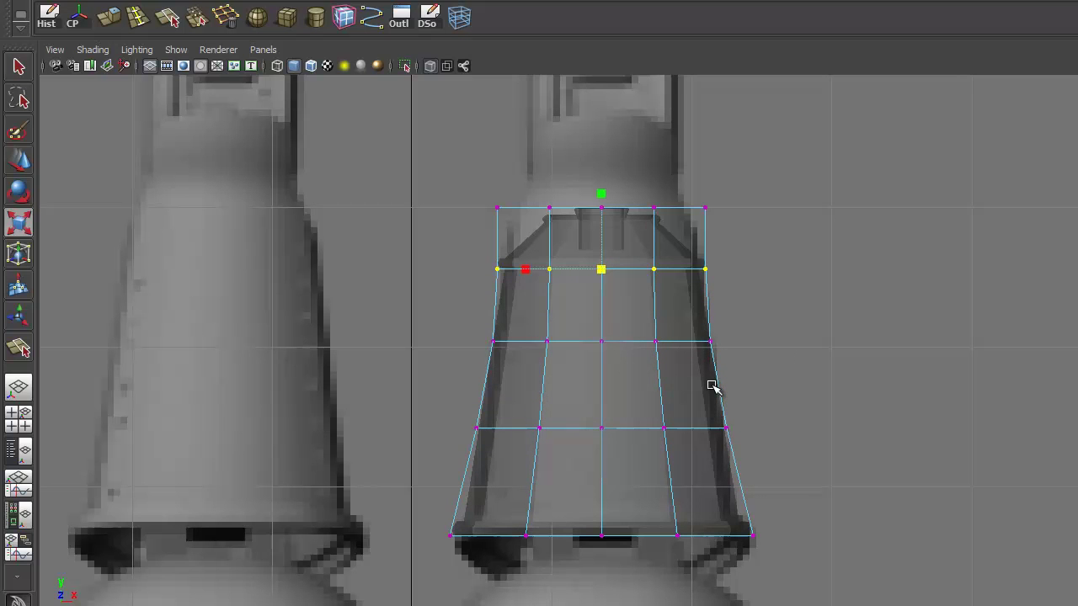
{"action": "left_click_drag", "start_coordinate": [446, 179], "coordinate": [742, 300]}
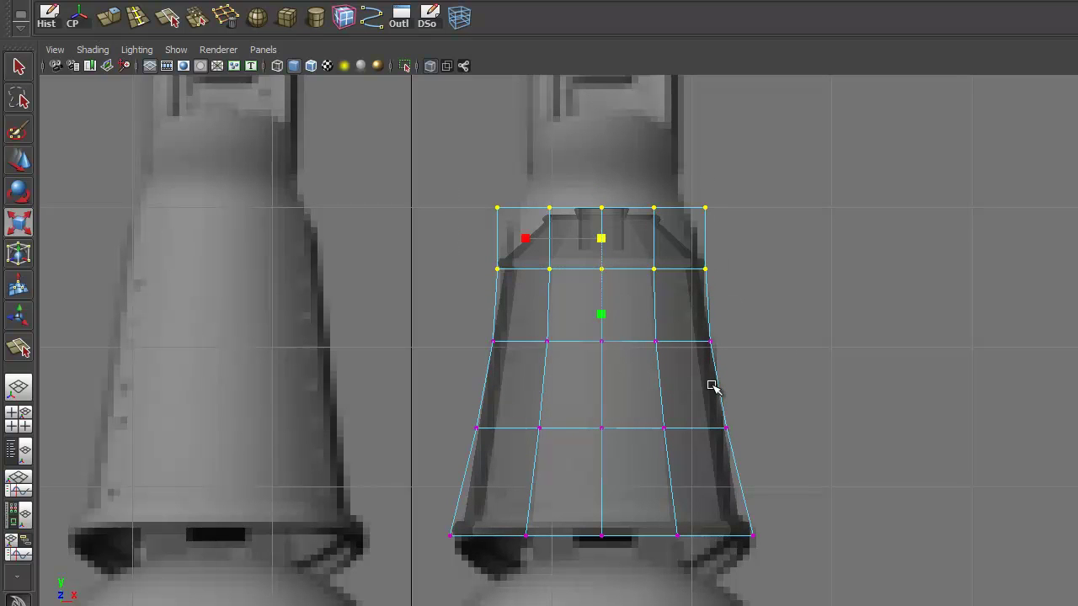
{"action": "middle_click_drag", "start_coordinate": [713, 387], "coordinate": [712, 387]}
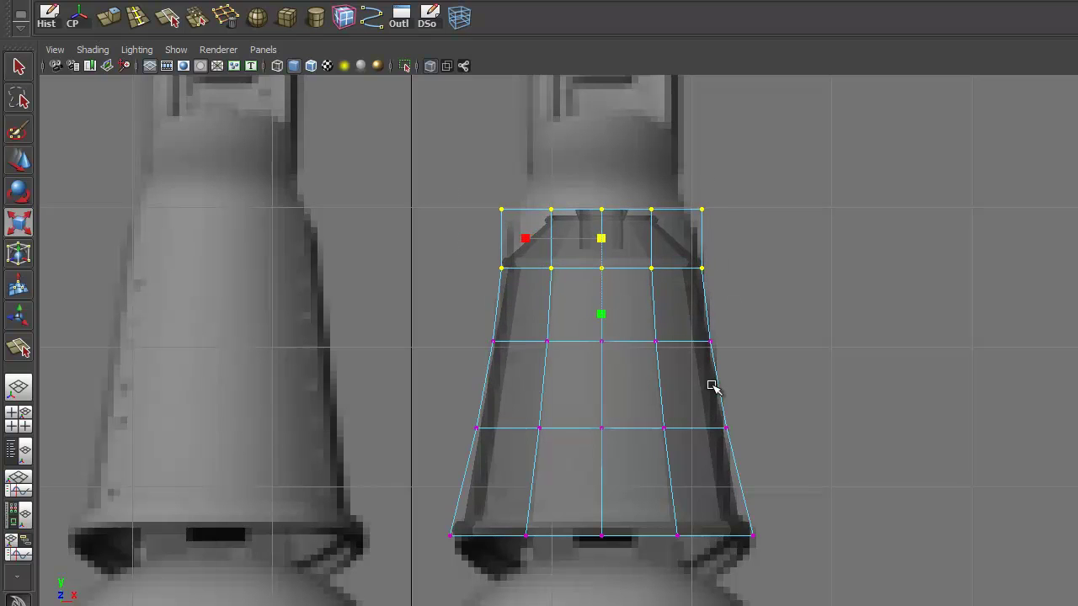
{"action": "left_click_drag", "start_coordinate": [824, 492], "coordinate": [421, 594]}
{"action": "middle_click_drag", "start_coordinate": [712, 386], "coordinate": [712, 386]}
In the side view, move the rearmost lattice points of the two lowest rows down to the reference leg's flared back edge
{"action": "key", "text": "space"}
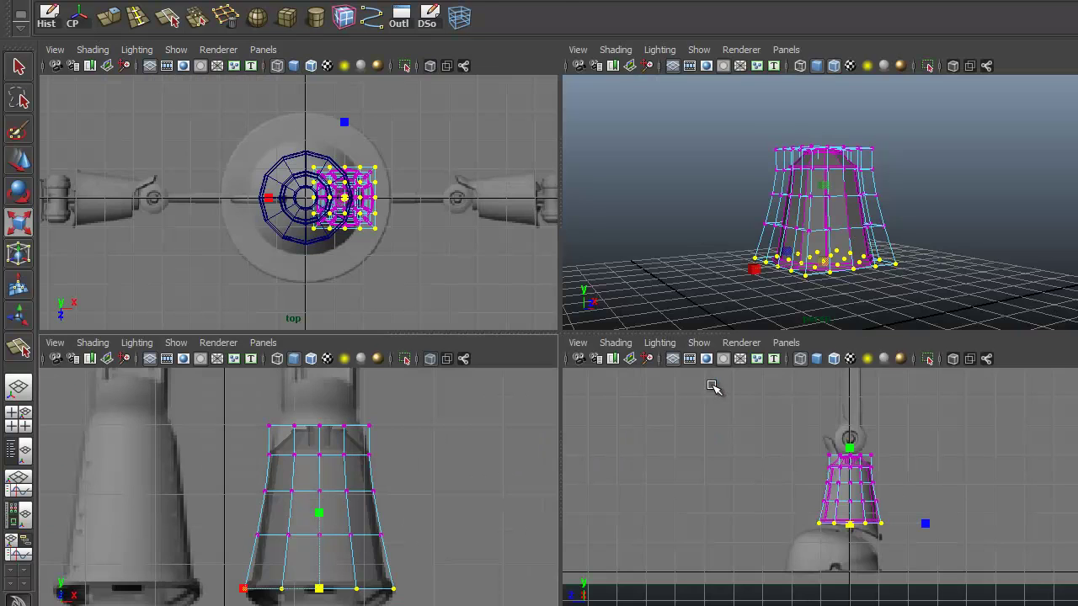
{"action": "key", "text": "space"}
{"action": "right_click_drag", "start_coordinate": [712, 386], "coordinate": [712, 386], "text": "alt"}
{"action": "middle_click_drag", "start_coordinate": [712, 385], "coordinate": [713, 386], "text": "alt"}
{"action": "right_click_drag", "start_coordinate": [712, 386], "coordinate": [712, 385], "text": "alt"}
{"action": "middle_click_drag", "start_coordinate": [712, 385], "coordinate": [713, 386], "text": "alt"}
{"action": "right_click_drag", "start_coordinate": [712, 386], "coordinate": [711, 385], "text": "alt"}
{"action": "middle_click_drag", "start_coordinate": [712, 385], "coordinate": [712, 385], "text": "alt"}
{"action": "right_click_drag", "start_coordinate": [712, 385], "coordinate": [713, 386], "text": "alt"}
{"action": "left_click_drag", "start_coordinate": [710, 252], "coordinate": [626, 446]}
{"action": "left_click_drag", "start_coordinate": [712, 386], "coordinate": [712, 387]}
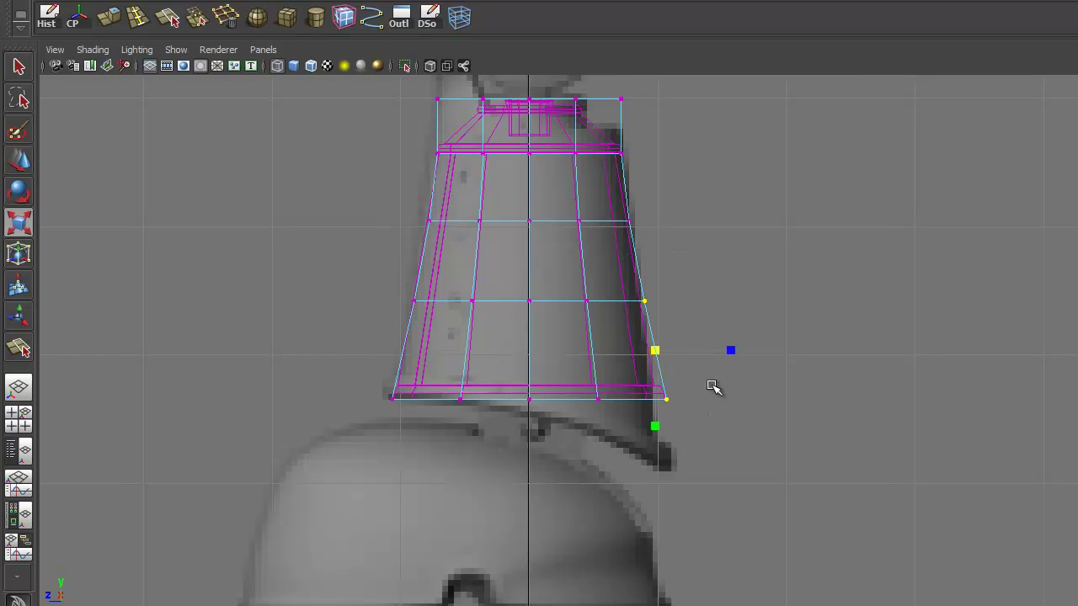
{"action": "key", "text": "w"}
{"action": "mouse_move", "coordinate": [656, 350]}
{"action": "left_mouse_down"}
{"action": "mouse_move", "coordinate": [658, 413]}
{"action": "mouse_move", "coordinate": [655, 400]}
{"action": "left_mouse_up"}
{"action": "middle_click_drag", "start_coordinate": [713, 386], "coordinate": [712, 387]}
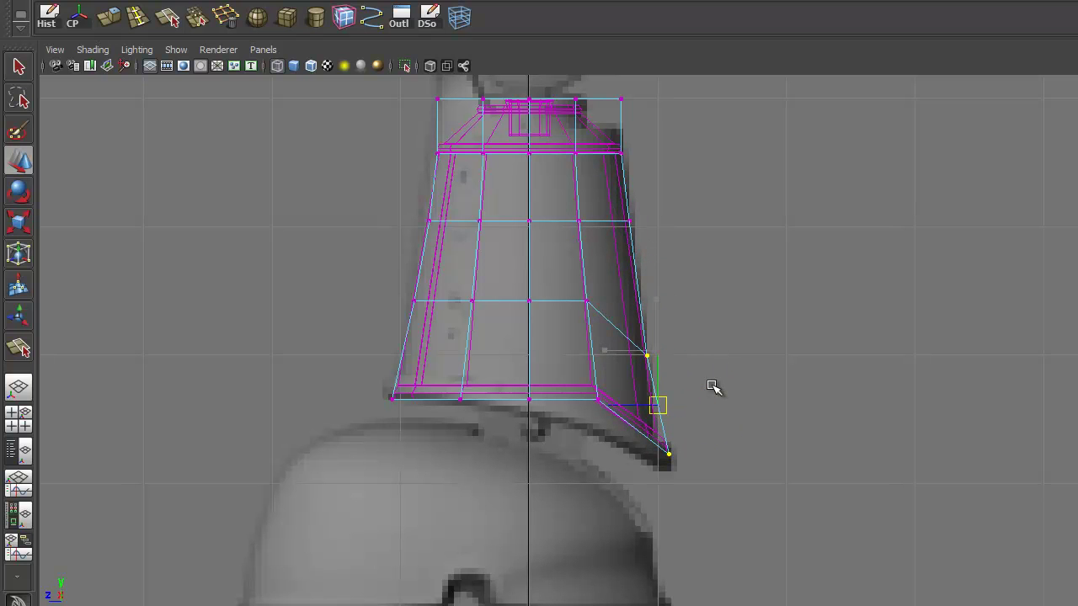
Lower the two bottom lattice points of the next column and of the centre column to curve the leg's lower edge along the reference
{"action": "left_click_drag", "start_coordinate": [613, 435], "coordinate": [614, 435]}
{"action": "left_click_drag", "start_coordinate": [592, 293], "coordinate": [592, 320]}
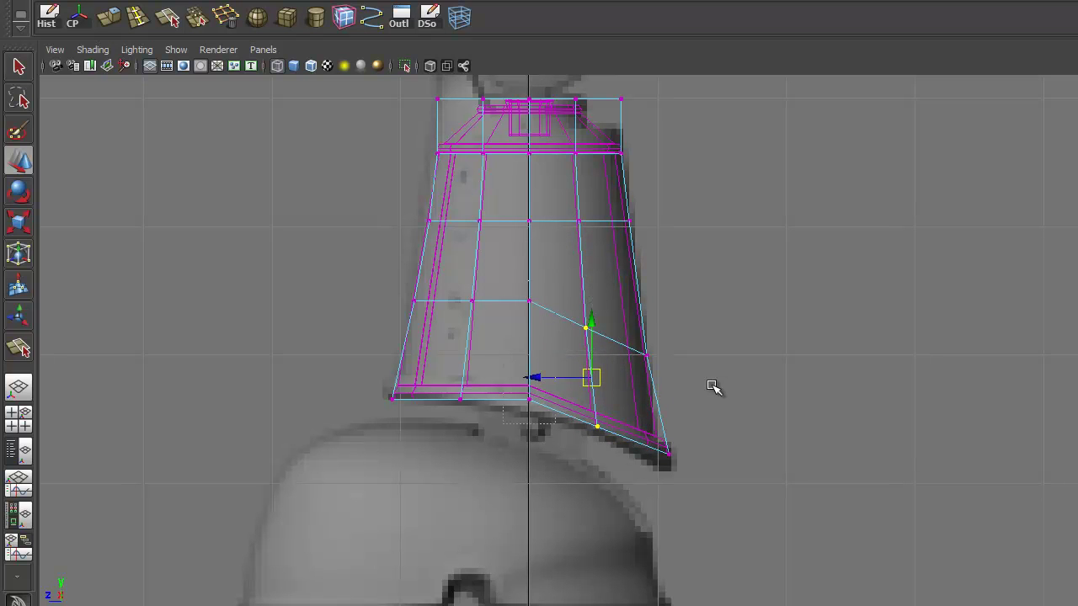
{"action": "left_click_drag", "start_coordinate": [556, 423], "coordinate": [556, 424]}
{"action": "mouse_move", "coordinate": [529, 292]}
{"action": "left_mouse_down"}
{"action": "mouse_move", "coordinate": [529, 310]}
{"action": "mouse_move", "coordinate": [529, 300]}
{"action": "left_mouse_up"}
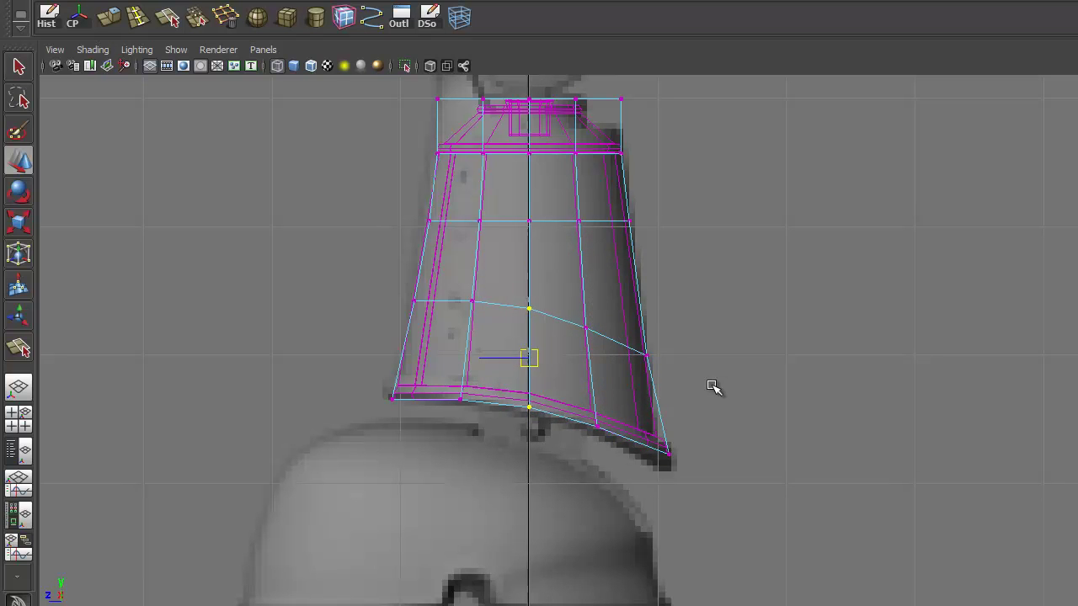
Nudge the centre column's bottom lattice points lower and move the middle-row points of the two rear columns down
{"action": "middle_click_drag", "start_coordinate": [713, 387], "coordinate": [713, 386]}
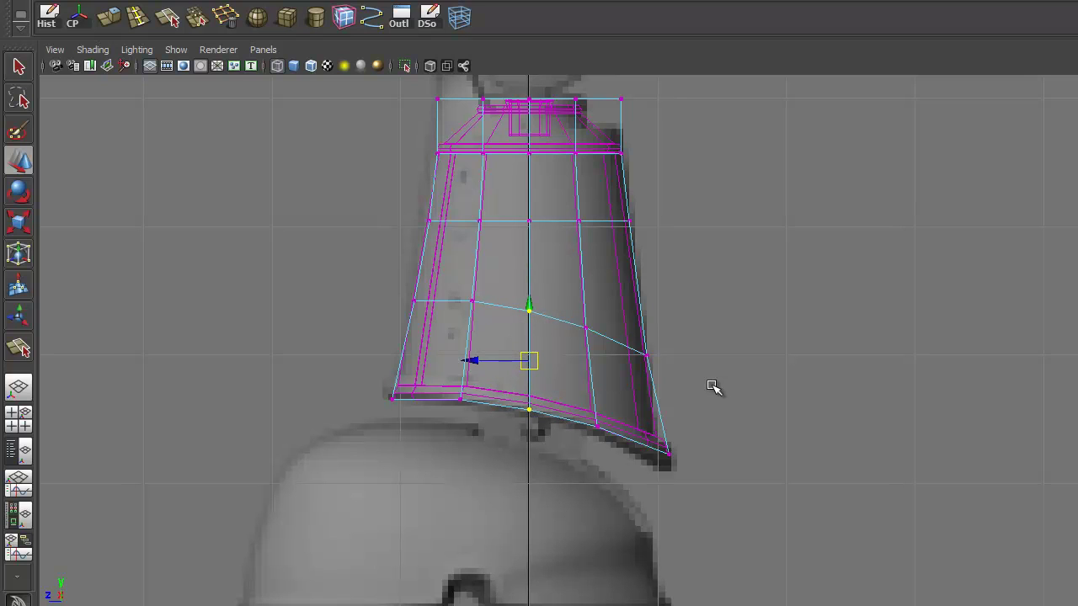
{"action": "left_click_drag", "start_coordinate": [665, 246], "coordinate": [665, 246]}
{"action": "left_click_drag", "start_coordinate": [604, 167], "coordinate": [604, 189]}
{"action": "middle_click_drag", "start_coordinate": [714, 386], "coordinate": [713, 386]}
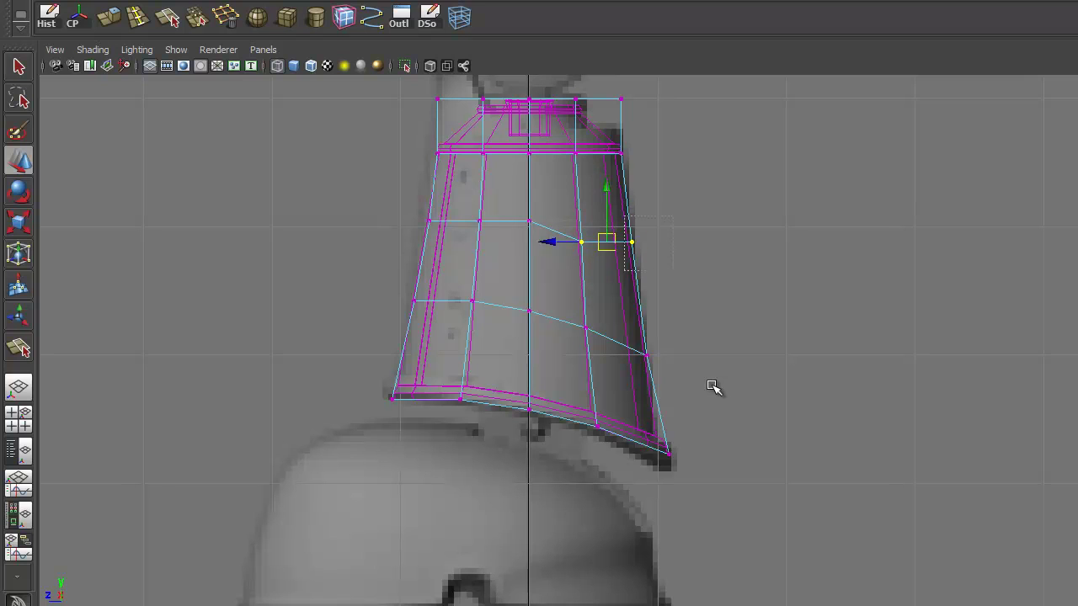
Lower the rearmost middle-row lattice point further and the centre middle-row point slightly to curve that row
{"action": "left_click_drag", "start_coordinate": [673, 217], "coordinate": [624, 271]}
{"action": "left_click_drag", "start_coordinate": [631, 185], "coordinate": [631, 202]}
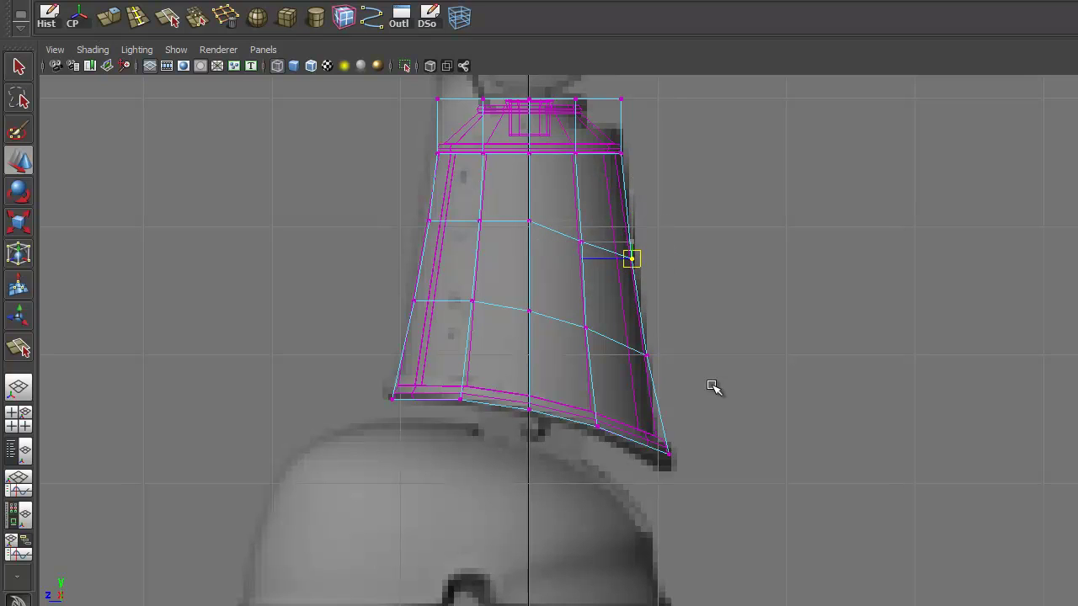
{"action": "middle_click_drag", "start_coordinate": [714, 387], "coordinate": [714, 387]}
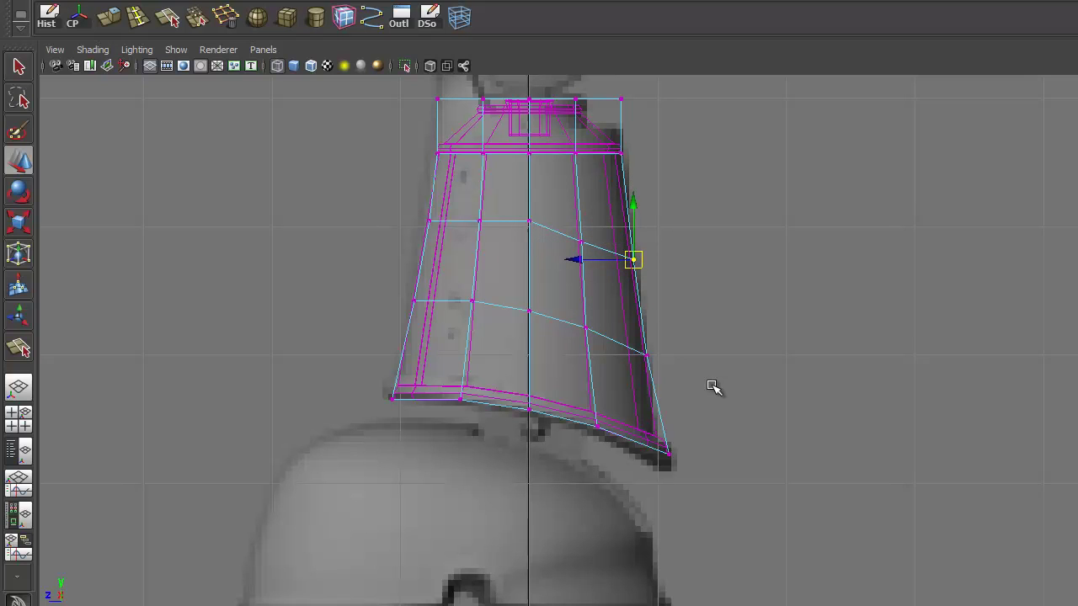
{"action": "left_click_drag", "start_coordinate": [550, 202], "coordinate": [510, 239]}
{"action": "left_click_drag", "start_coordinate": [529, 165], "coordinate": [529, 170]}
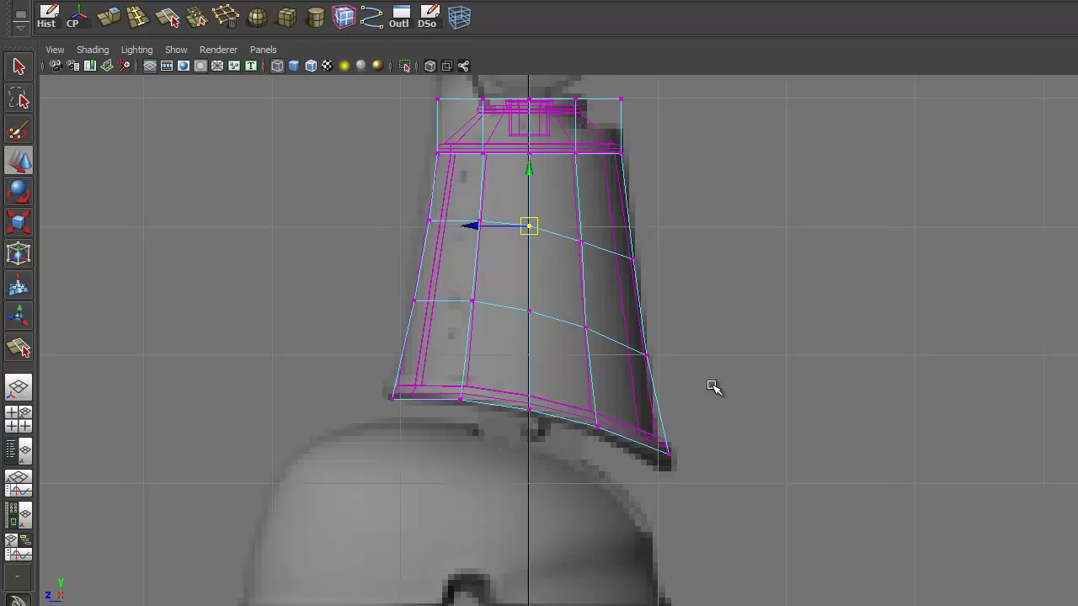
Raise the two rear middle-row lattice points slightly and pull the rearmost one inward to smooth the row's curve
{"action": "key", "text": "Right"}
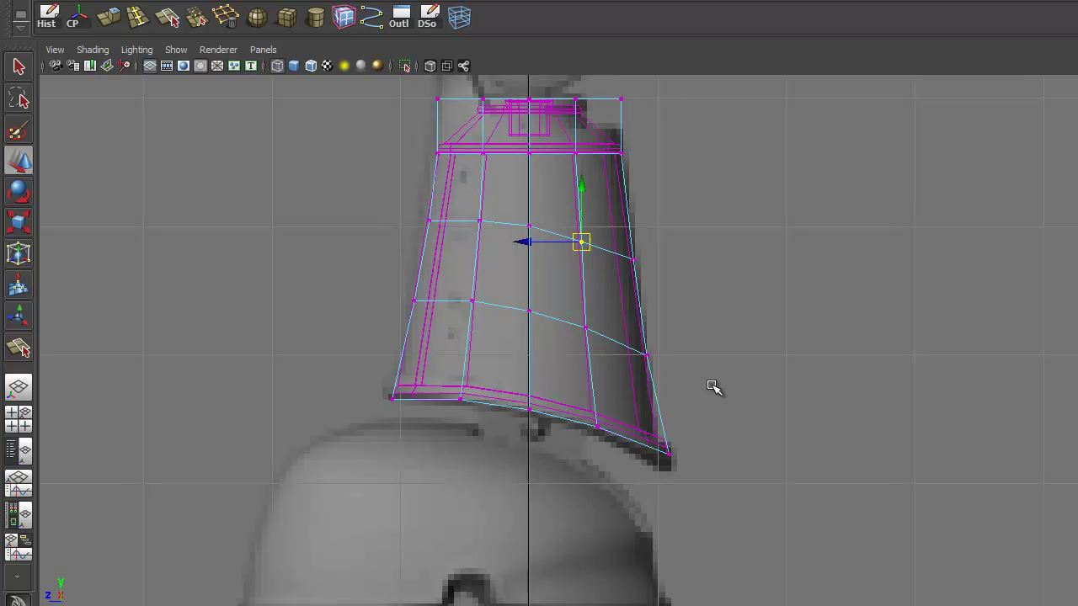
{"action": "middle_click_drag", "start_coordinate": [714, 386], "coordinate": [713, 386]}
{"action": "key", "text": "Right"}
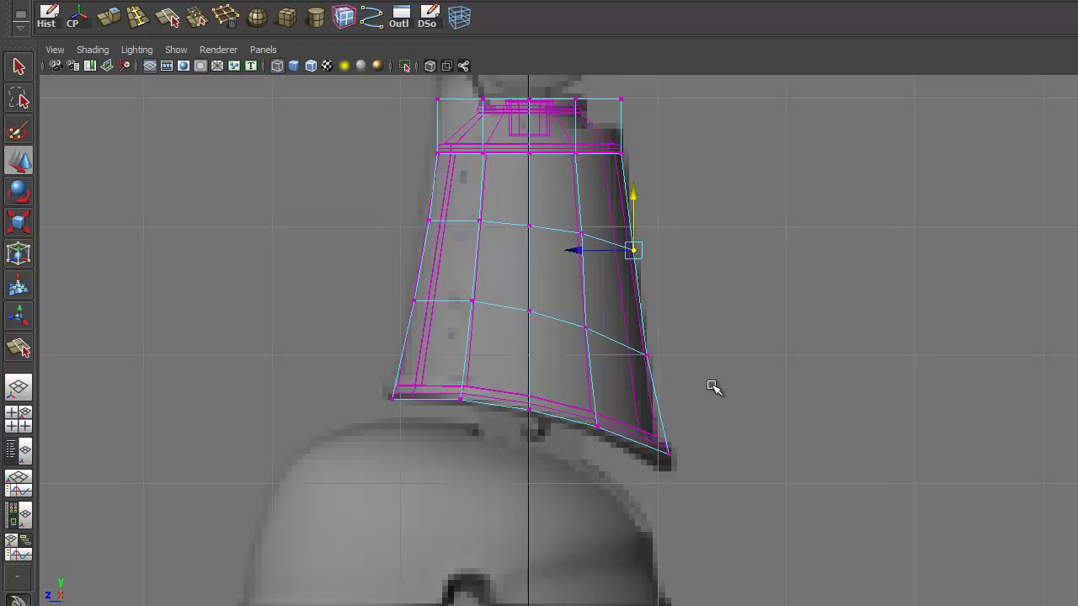
{"action": "key", "text": "alt+Left"}
{"action": "key", "text": "alt+Left"}
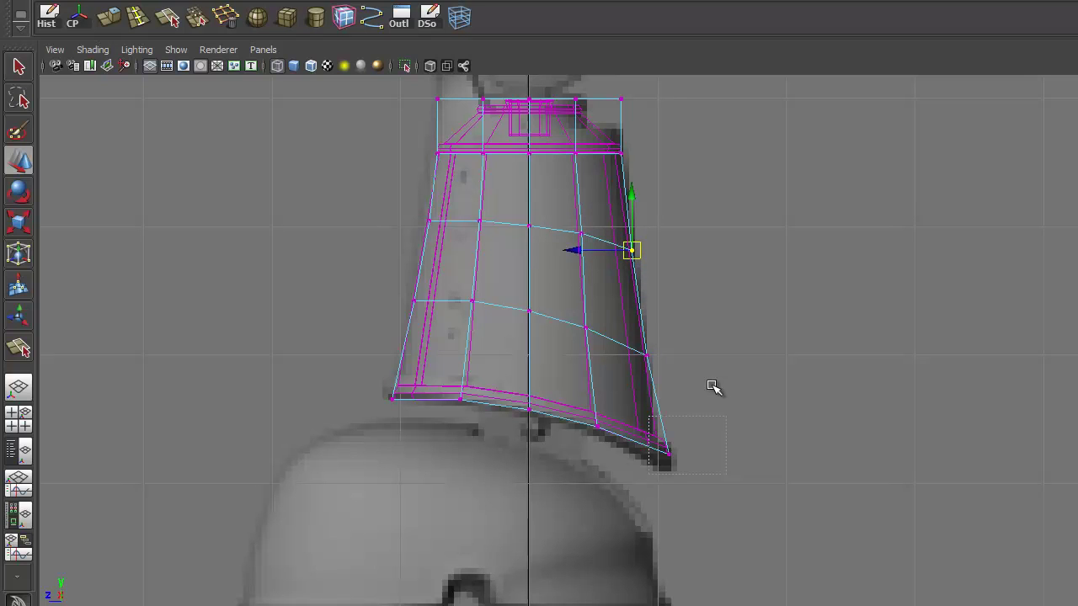
Move the rear bottom lattice point forward and down, and raise the two front bottom points slightly to match the reference edge
{"action": "key", "text": "Down"}
{"action": "key", "text": "Down"}
{"action": "middle_click_drag", "start_coordinate": [713, 387], "coordinate": [713, 387]}
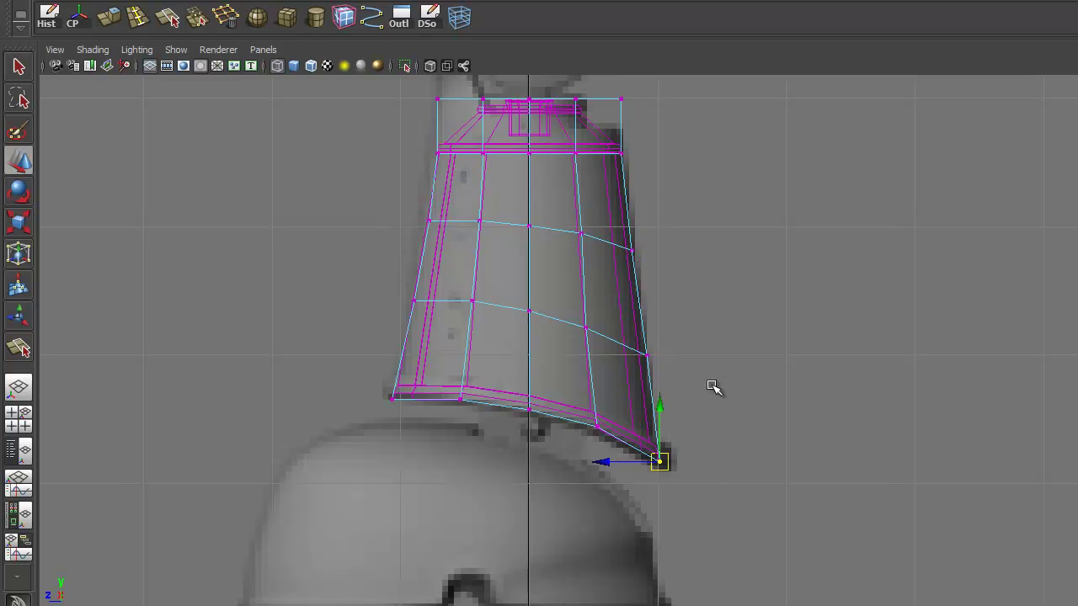
{"action": "left_click_drag", "start_coordinate": [363, 351], "coordinate": [422, 422]}
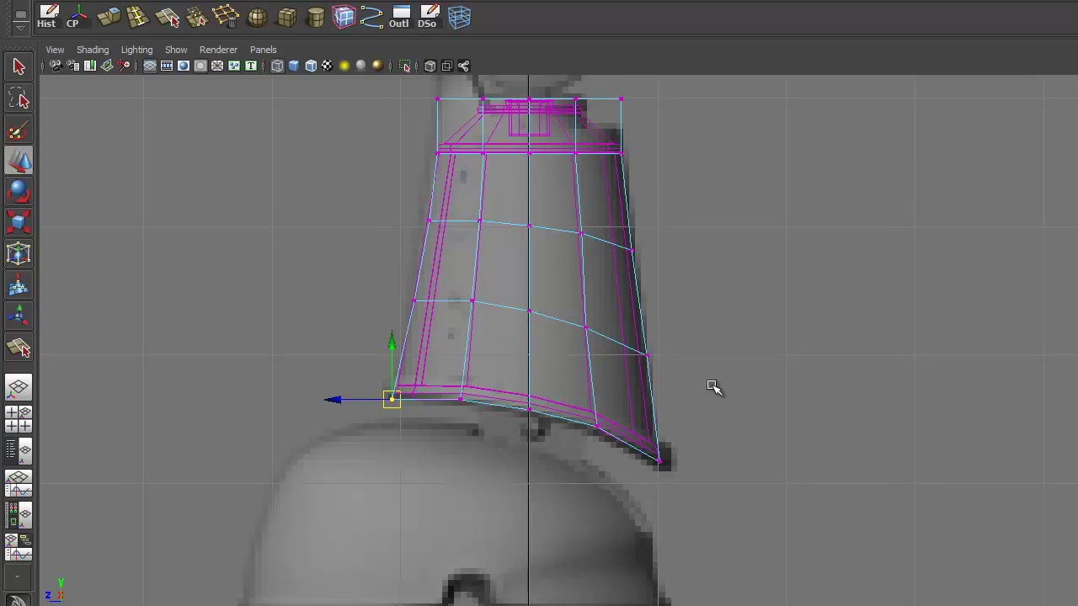
{"action": "middle_click_drag", "start_coordinate": [713, 387], "coordinate": [710, 385]}
{"action": "key", "text": "Right"}
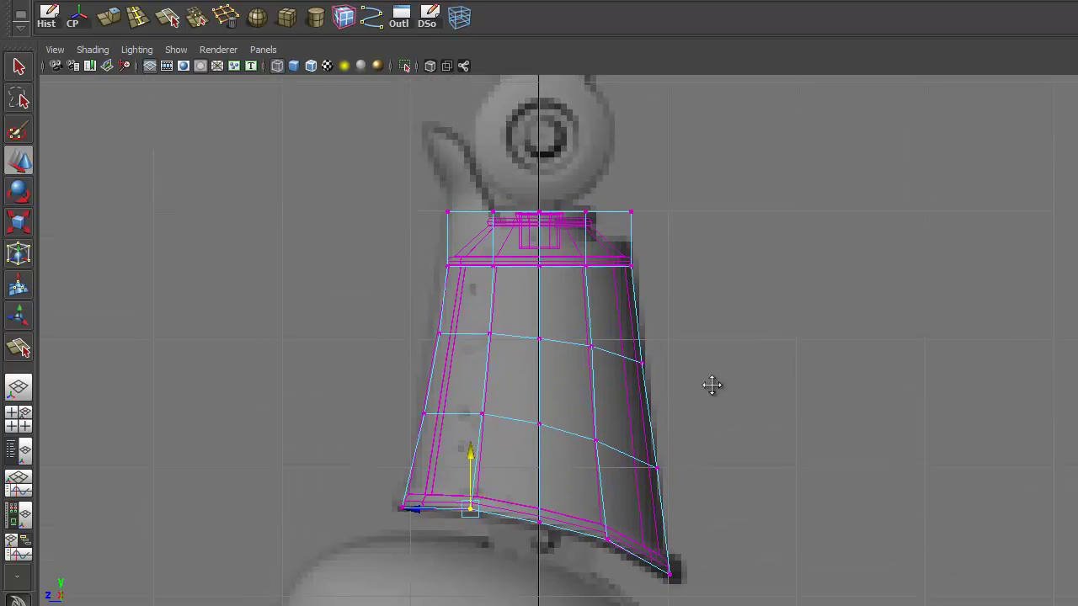
Examine the lattice-deformed leg from several angles in the perspective view
{"action": "key", "text": "space"}
{"action": "key", "text": "space"}
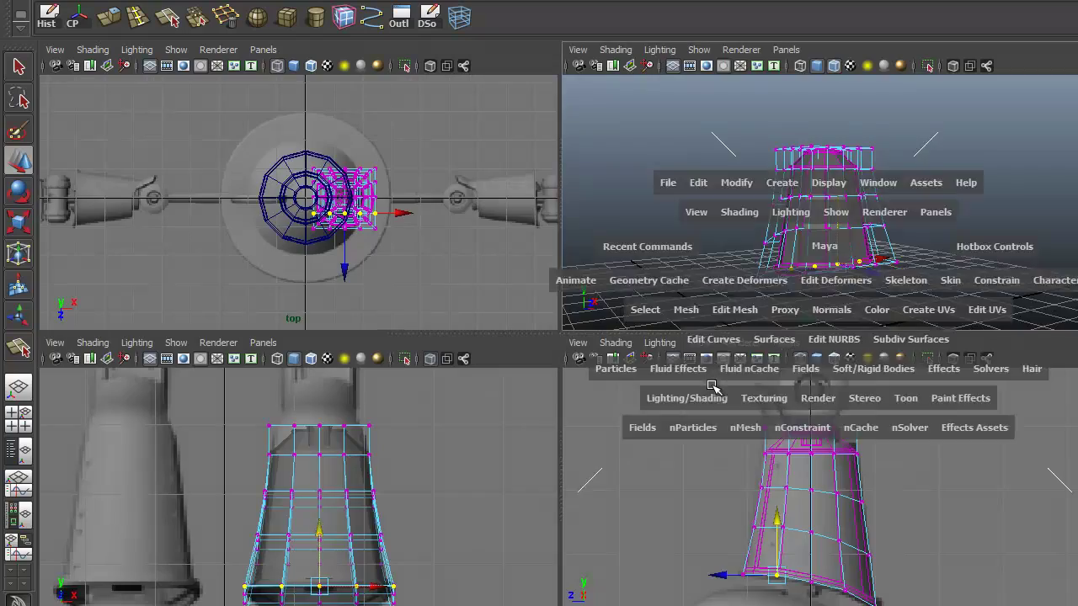
{"action": "left_click_drag", "start_coordinate": [713, 387], "coordinate": [714, 386], "text": "alt"}
{"action": "right_click_drag", "start_coordinate": [714, 386], "coordinate": [713, 386], "text": "alt"}
{"action": "key", "text": "f"}
{"action": "left_click_drag", "start_coordinate": [712, 386], "coordinate": [712, 385], "text": "alt"}
{"action": "right_click_drag", "start_coordinate": [712, 386], "coordinate": [711, 384], "text": "alt"}
{"action": "left_click_drag", "start_coordinate": [712, 384], "coordinate": [712, 386], "text": "alt"}
Return the lattice from point editing to object mode
{"action": "right_click", "coordinate": [712, 386]}
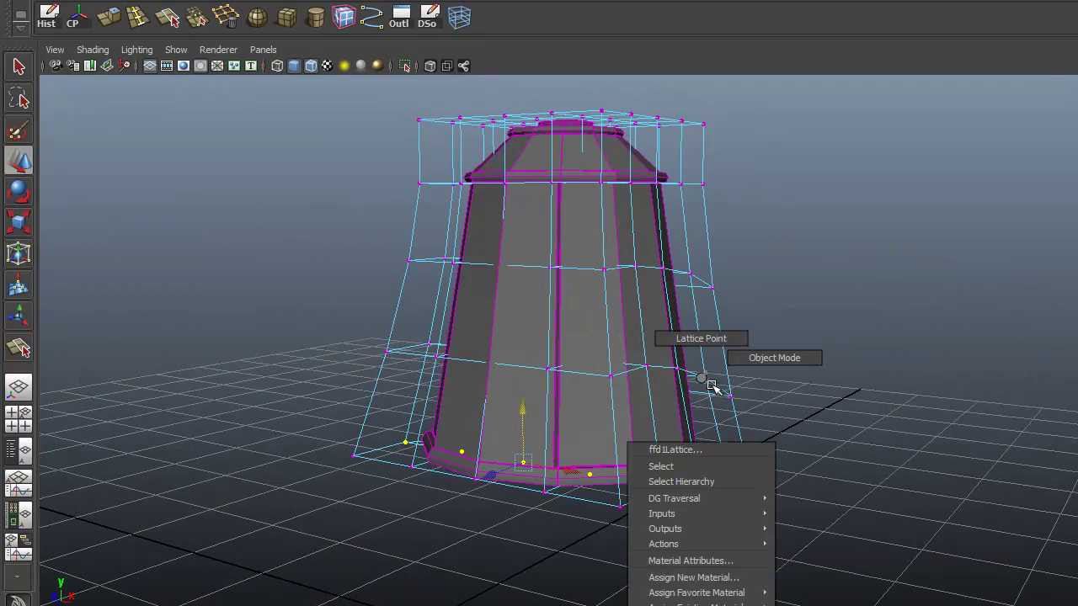
{"action": "left_click", "coordinate": [712, 381]}
{"action": "left_click", "coordinate": [712, 386]}
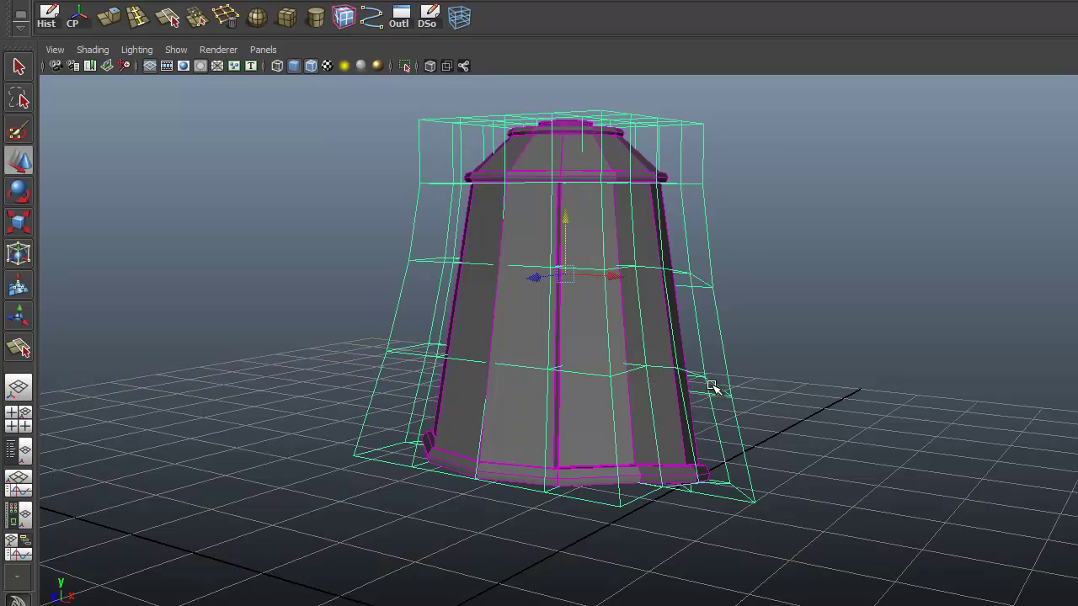
Try to delete the lattice from the leg and undo the deletion
{"action": "key", "text": "Delete"}
{"action": "middle_click_drag", "start_coordinate": [712, 385], "coordinate": [706, 423], "text": "alt"}
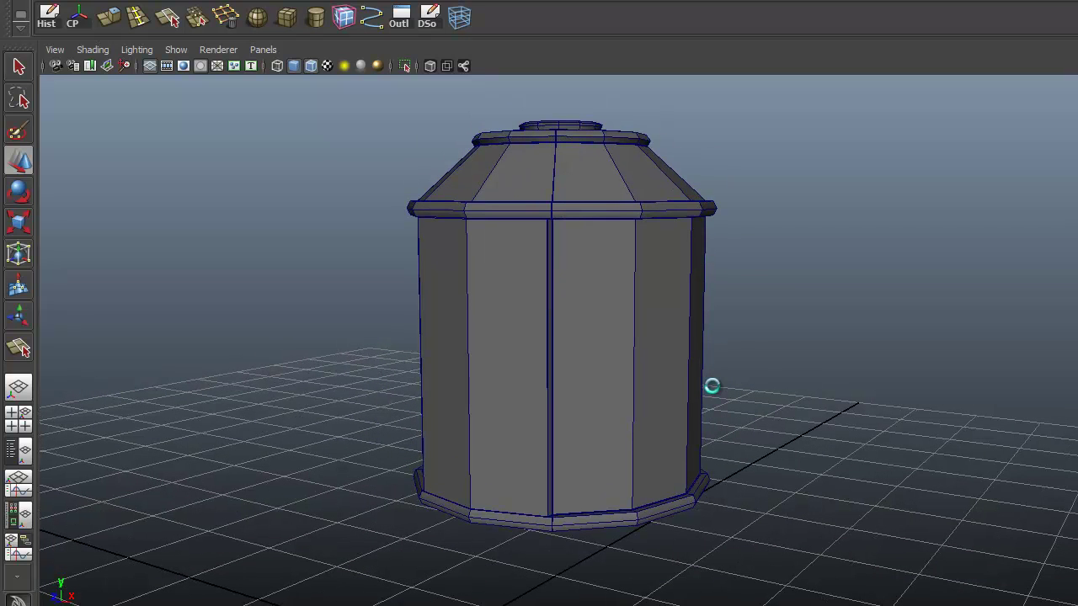
{"action": "key", "text": "ctrl+z"}
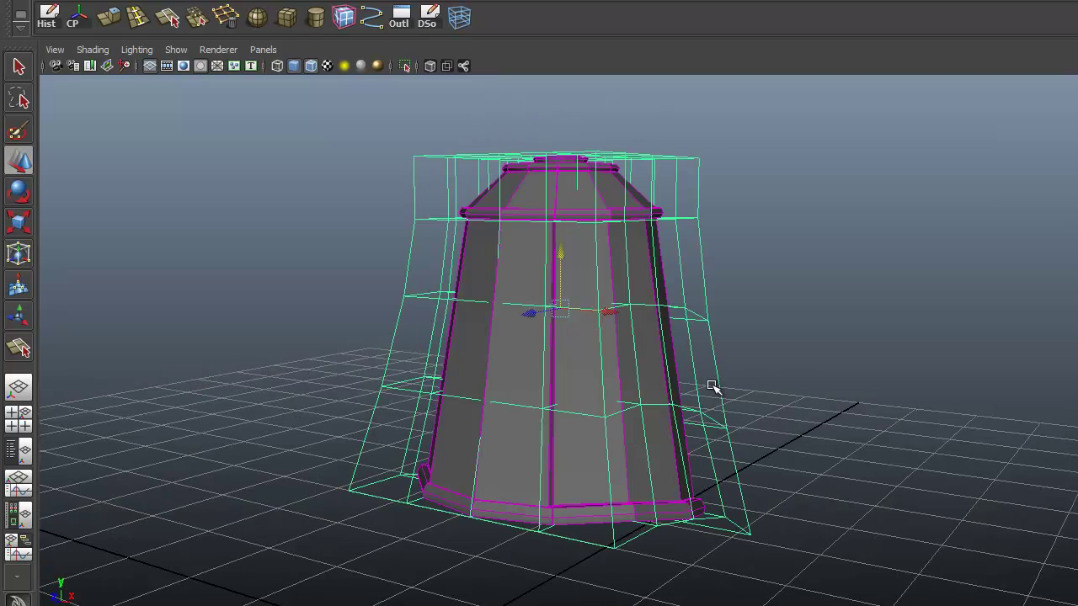
Select the leg together with its lattice and delete the construction history to bake in the deformation
{"action": "mouse_move", "coordinate": [313, 195]}
{"action": "left_mouse_down"}
{"action": "mouse_move", "coordinate": [639, 360]}
{"action": "mouse_move", "coordinate": [832, 560]}
{"action": "left_mouse_up"}
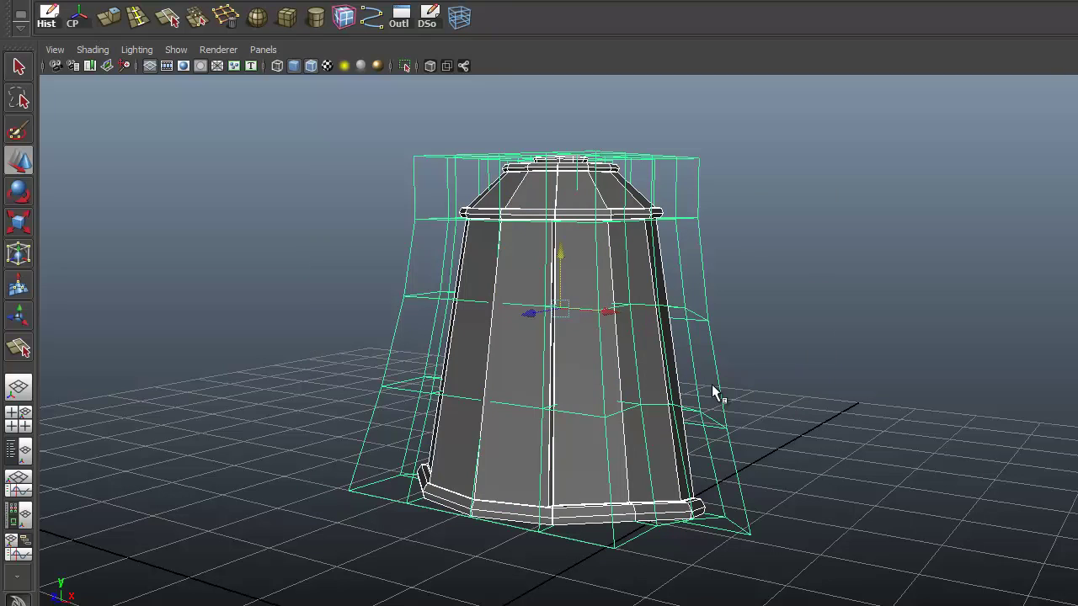
{"action": "left_click", "coordinate": [48, 16]}
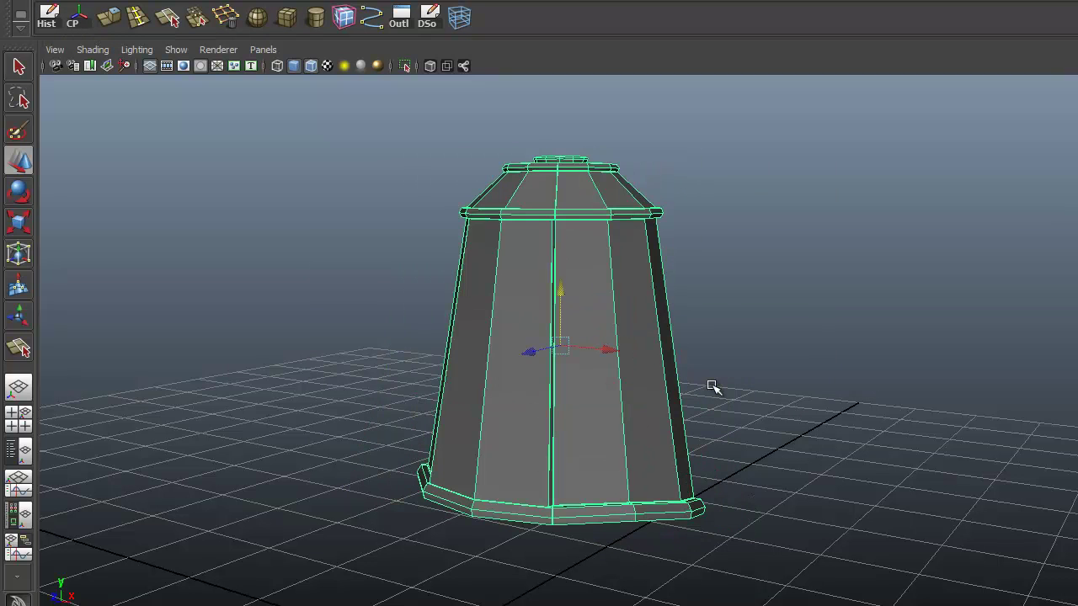
Extrude the leg's bottom cap face and push it slightly up inside the leg
{"action": "left_click_drag", "start_coordinate": [713, 387], "coordinate": [712, 387], "text": "alt"}
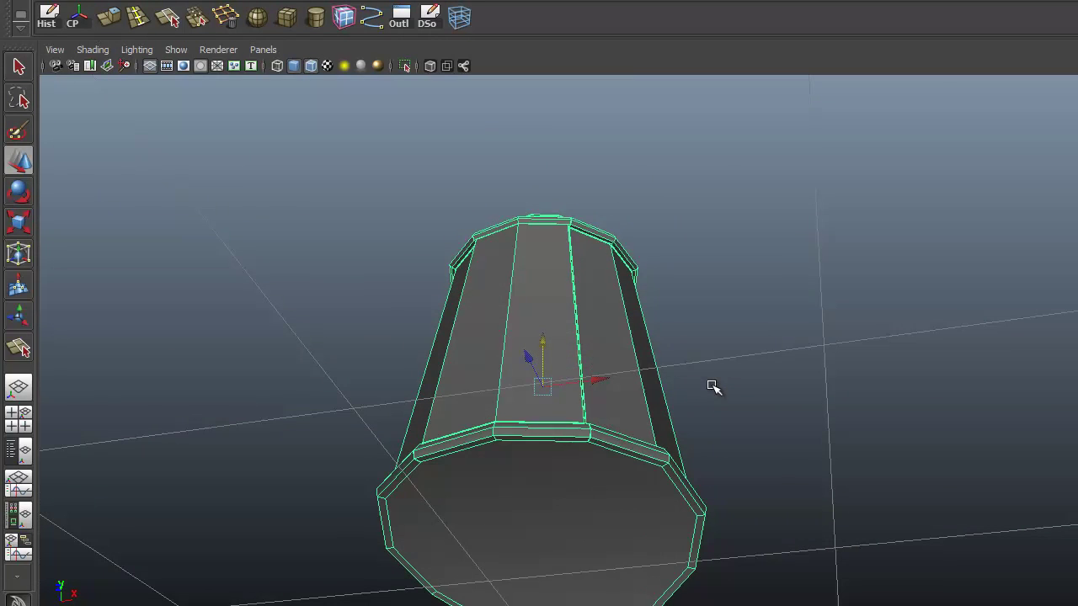
{"action": "right_click_drag", "start_coordinate": [561, 368], "coordinate": [562, 406]}
{"action": "left_click", "coordinate": [552, 505]}
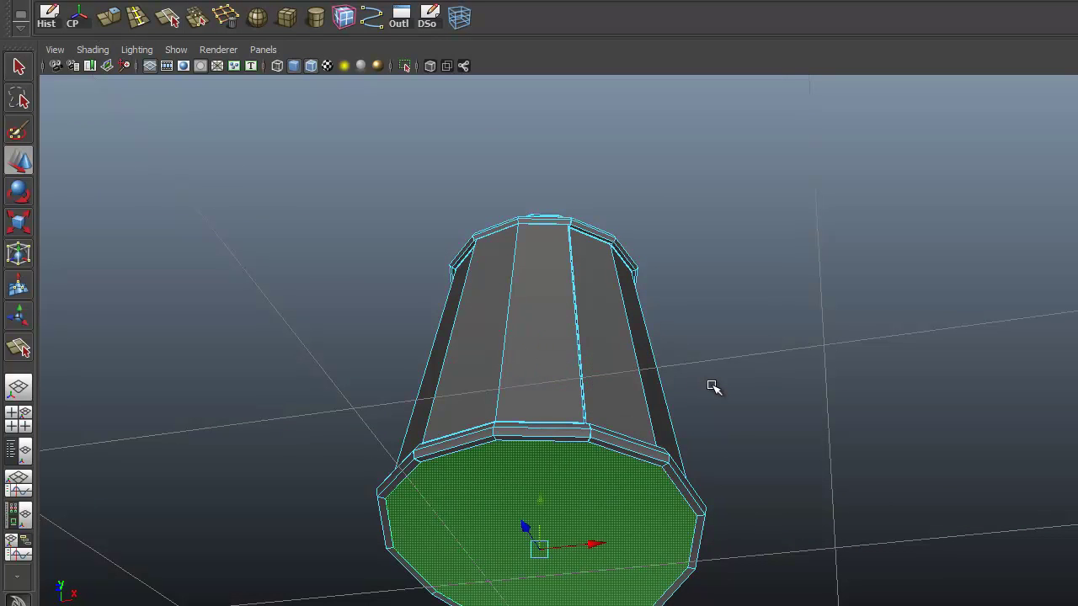
{"action": "left_click_drag", "start_coordinate": [713, 387], "coordinate": [713, 386], "text": "alt"}
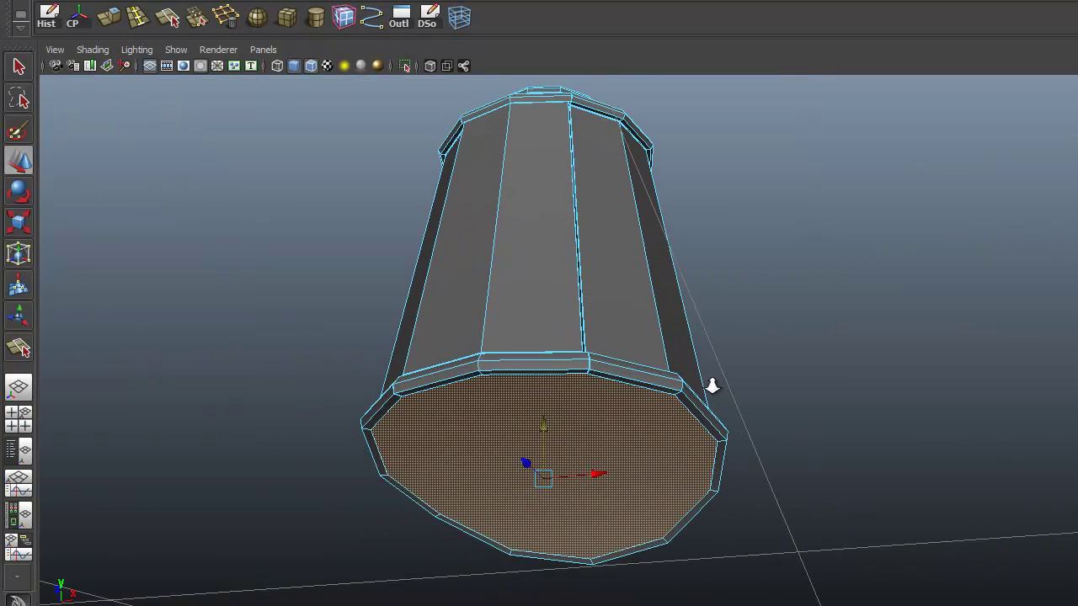
{"action": "right_click_drag", "start_coordinate": [712, 386], "coordinate": [712, 386], "text": "alt"}
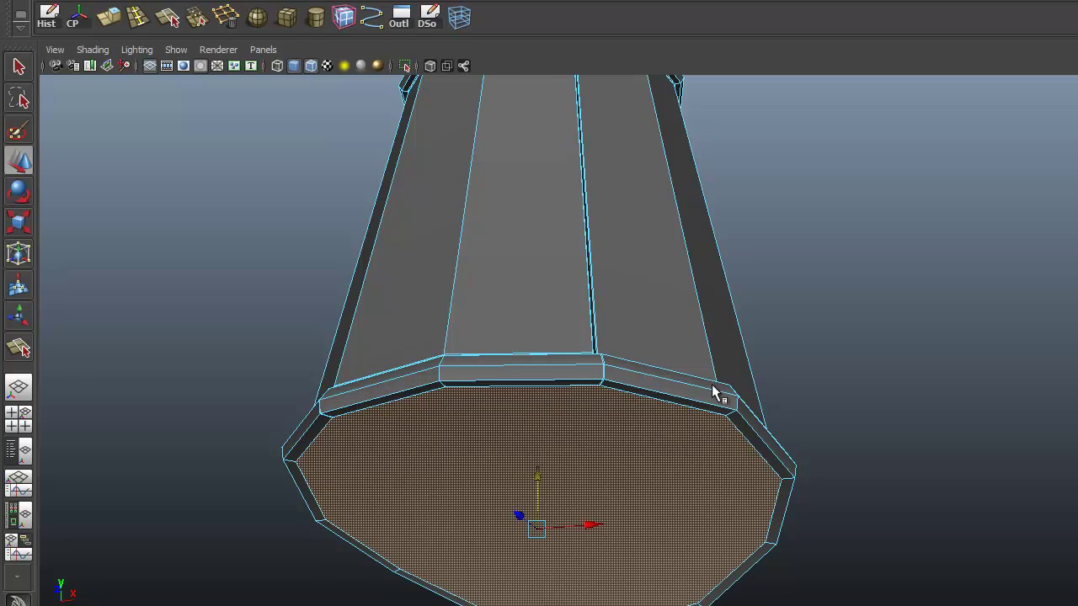
{"action": "key", "text": "ctrl+e"}
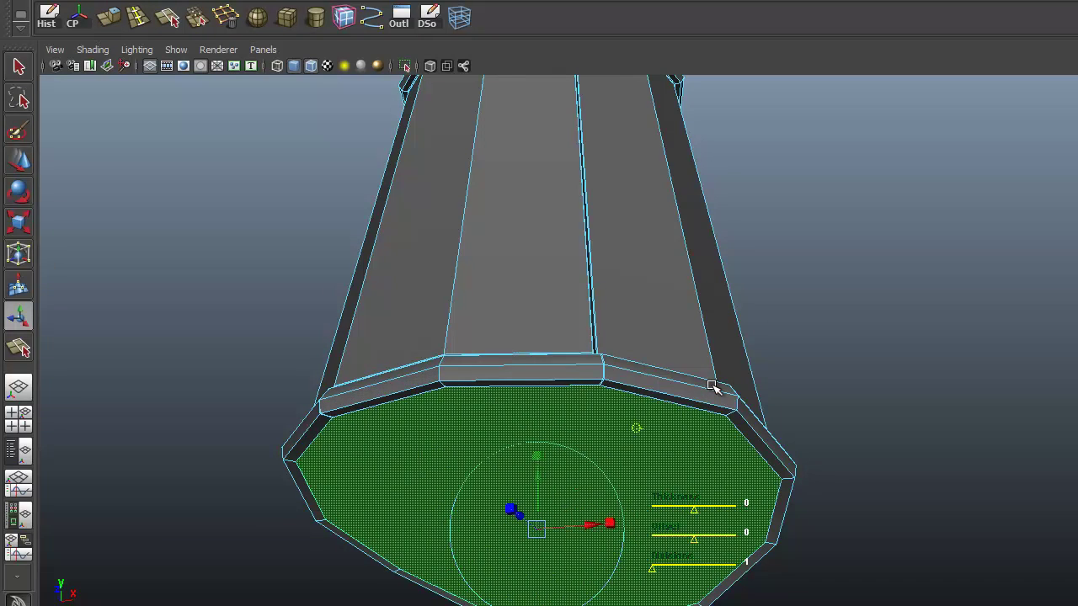
{"action": "left_click_drag", "start_coordinate": [713, 385], "coordinate": [713, 386], "text": "alt"}
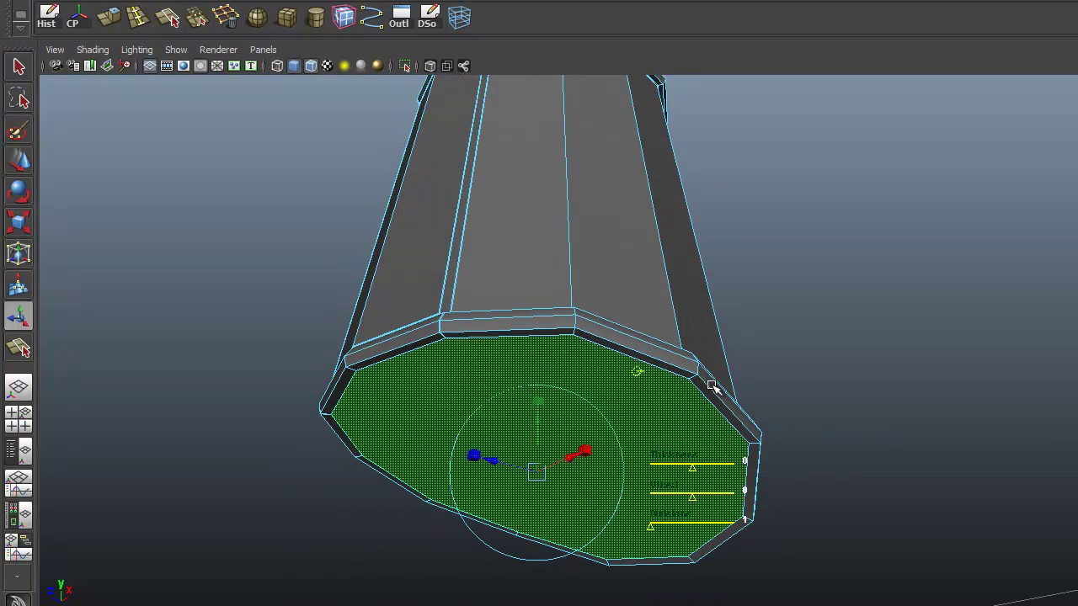
{"action": "mouse_move", "coordinate": [537, 425]}
{"action": "left_mouse_down"}
{"action": "mouse_move", "coordinate": [537, 392]}
{"action": "mouse_move", "coordinate": [537, 410]}
{"action": "left_mouse_up"}
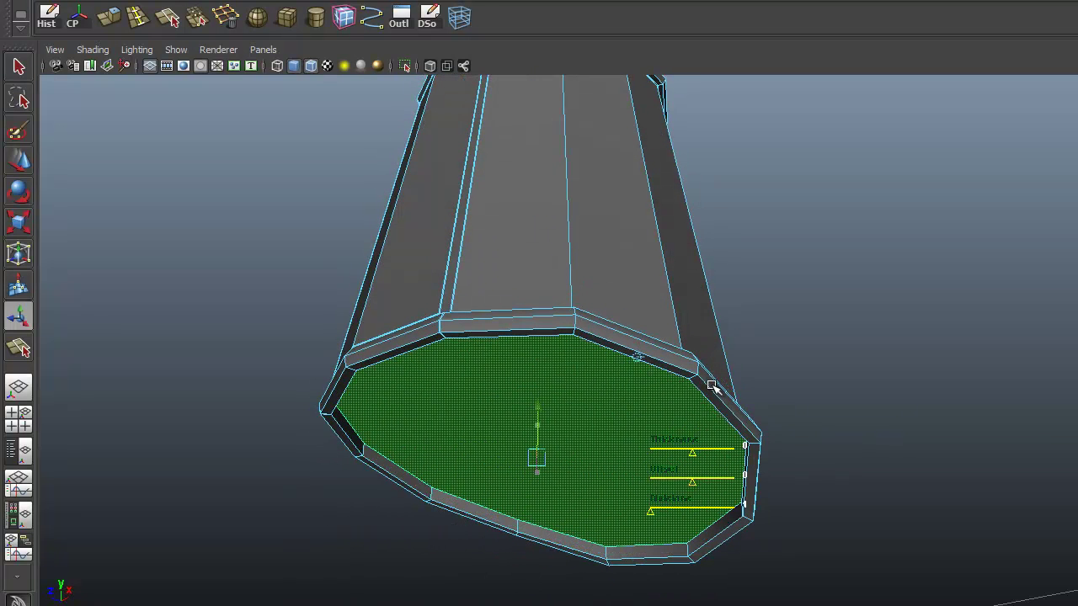
Scale the extruded cap face slightly smaller and adjust its height inside the leg
{"action": "left_click", "coordinate": [538, 387]}
{"action": "left_click_drag", "start_coordinate": [537, 457], "coordinate": [526, 457]}
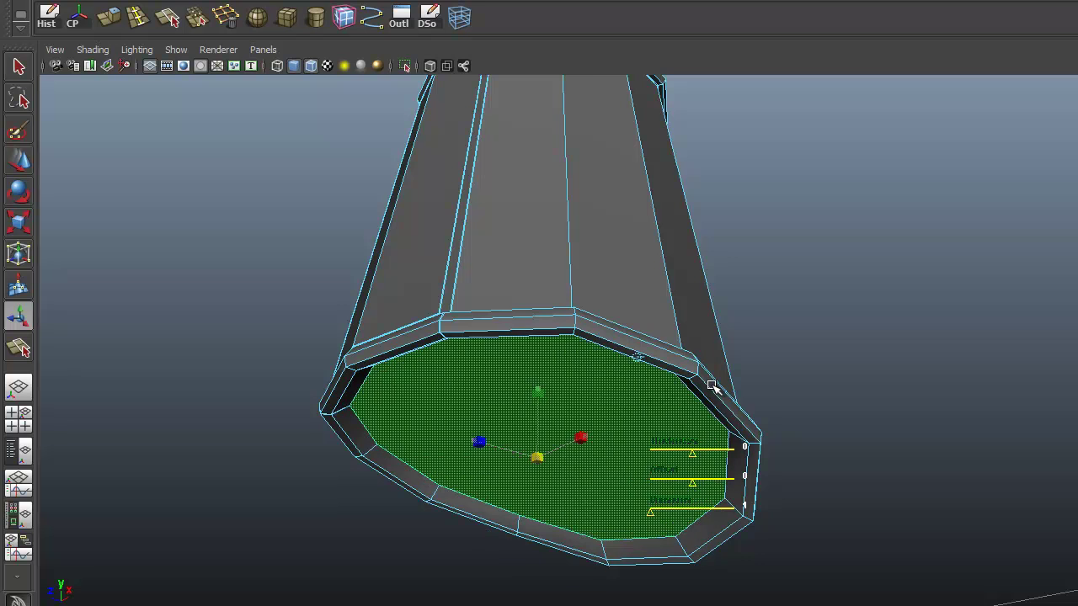
{"action": "left_click_drag", "start_coordinate": [713, 386], "coordinate": [713, 386], "text": "alt"}
{"action": "mouse_move", "coordinate": [532, 403]}
{"action": "left_mouse_down"}
{"action": "mouse_move", "coordinate": [533, 393]}
{"action": "mouse_move", "coordinate": [534, 401]}
{"action": "left_mouse_up"}
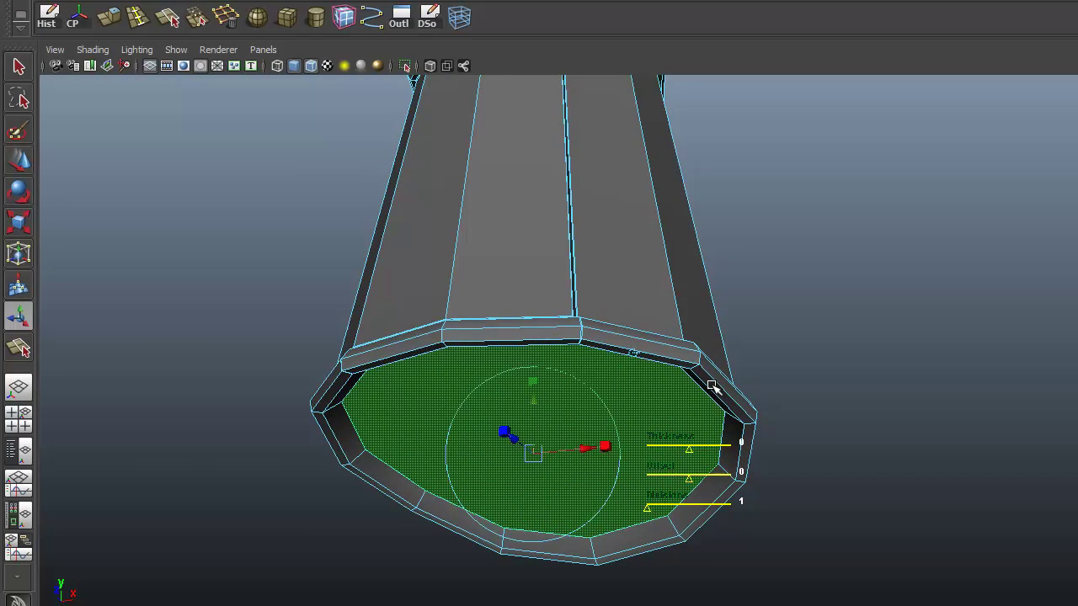
Delete the recessed cap face to leave the bottom of the leg open
{"action": "left_click_drag", "start_coordinate": [713, 386], "coordinate": [713, 387], "text": "alt"}
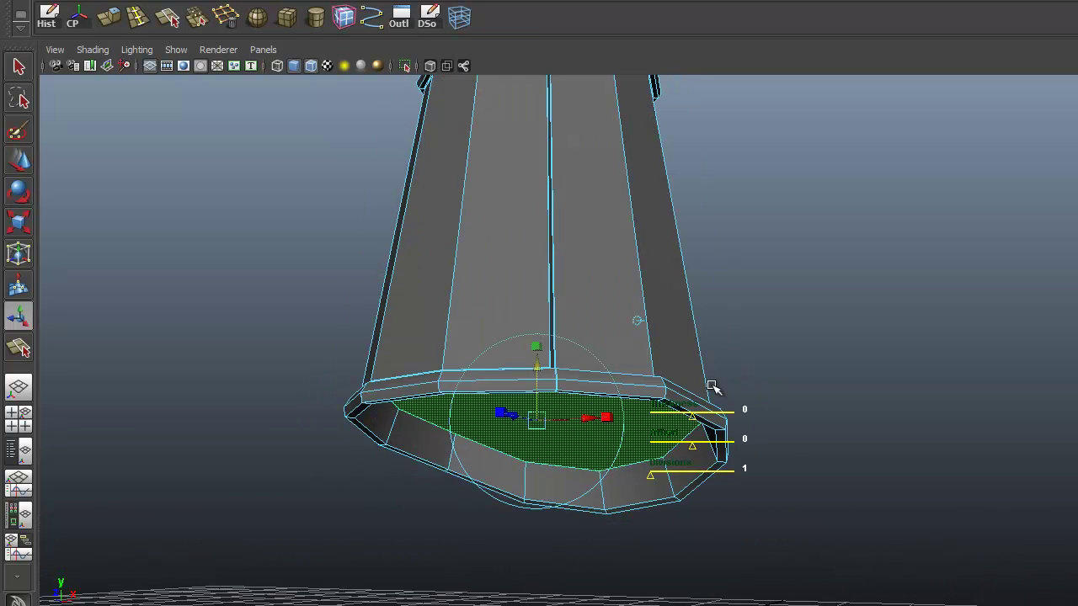
{"action": "left_click_drag", "start_coordinate": [712, 386], "coordinate": [713, 384], "text": "alt"}
{"action": "key", "text": "Delete"}
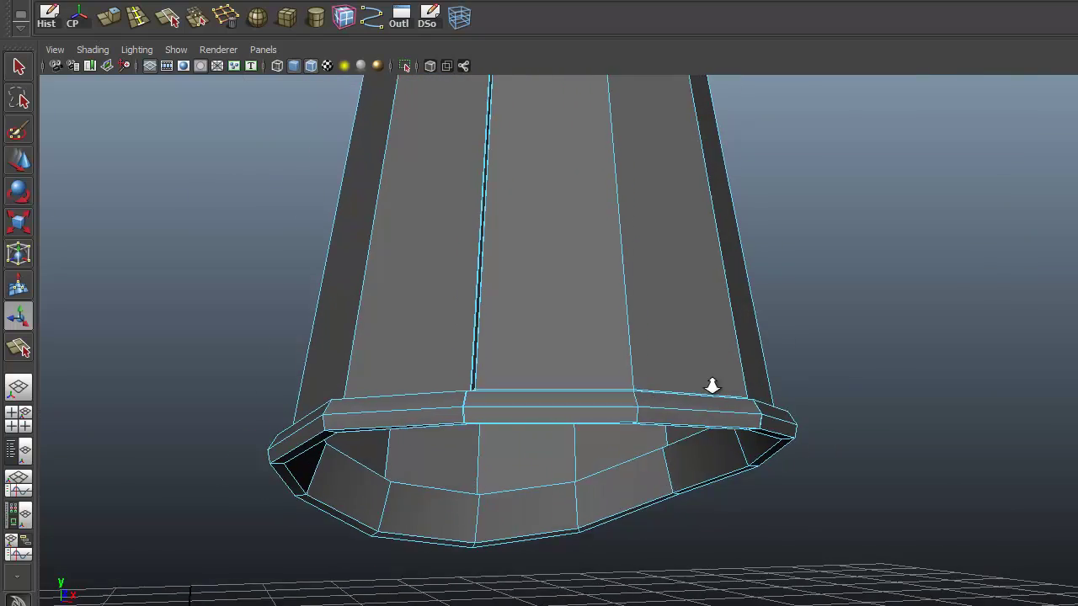
Insert an edge loop around the leg's inner wall close to the lower rim
{"action": "scroll", "coordinate": [713, 384], "scroll_direction": "up", "scroll_amount": 3}
{"action": "scroll", "coordinate": [713, 385], "scroll_direction": "up", "scroll_amount": 4}
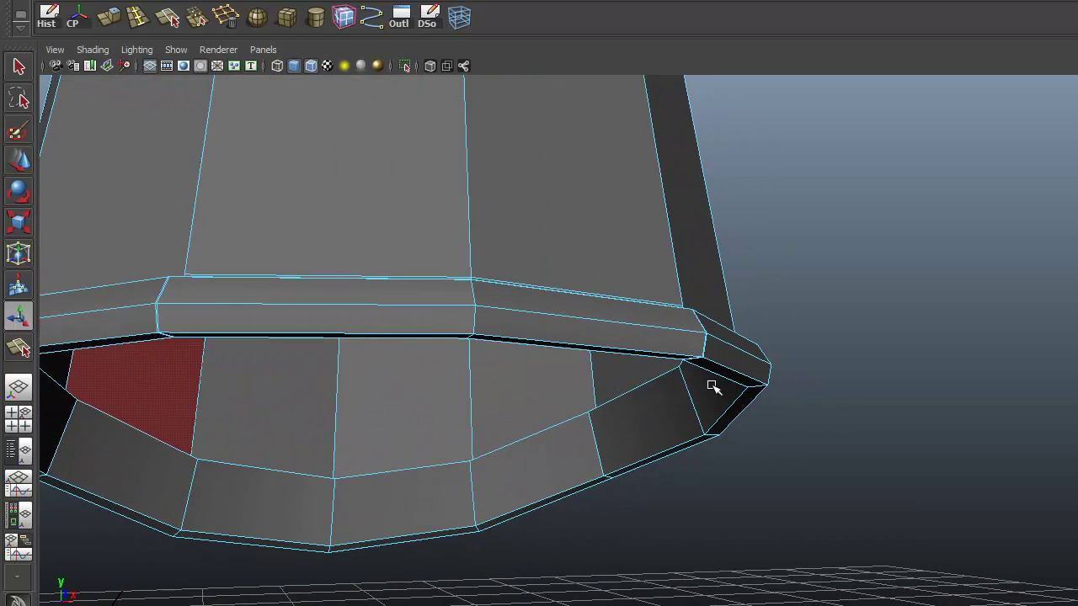
{"action": "key", "text": "y"}
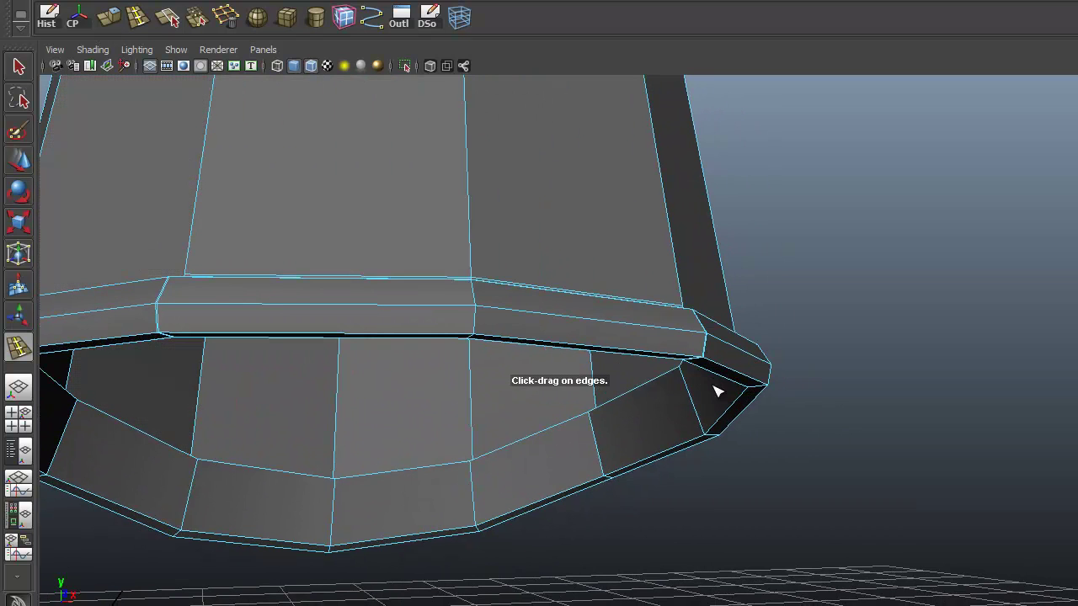
{"action": "scroll", "coordinate": [716, 390], "scroll_direction": "down", "scroll_amount": 3}
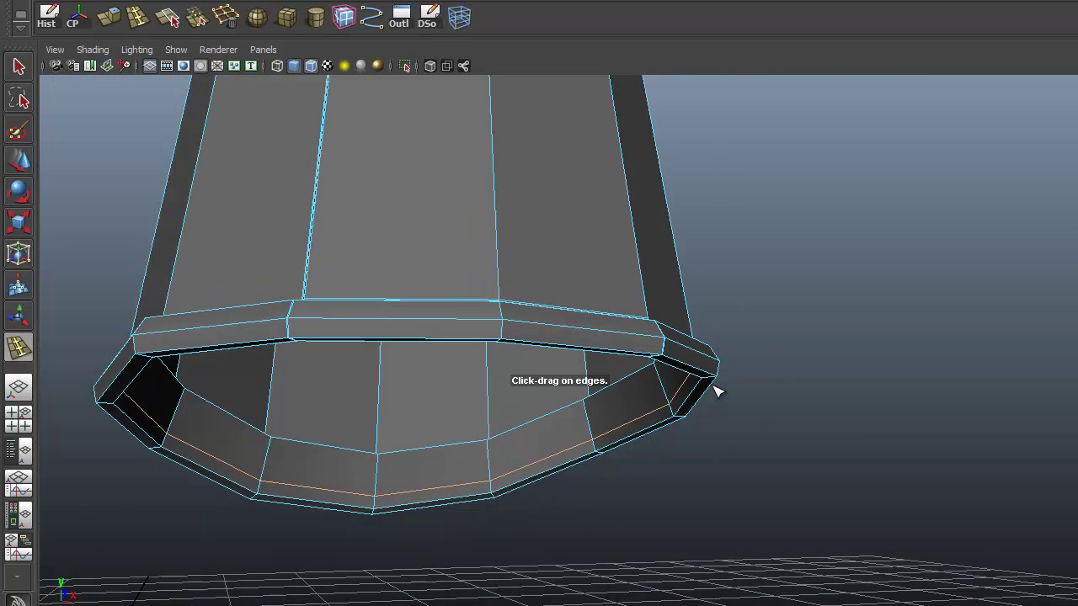
Examine the leg from several angles in perspective and compare it with the references in the front and side views
{"action": "left_click_drag", "start_coordinate": [716, 390], "coordinate": [712, 384], "text": "alt"}
{"action": "middle_click_drag", "start_coordinate": [712, 385], "coordinate": [715, 389], "text": "alt"}
{"action": "scroll", "coordinate": [716, 390], "scroll_direction": "down", "scroll_amount": 3}
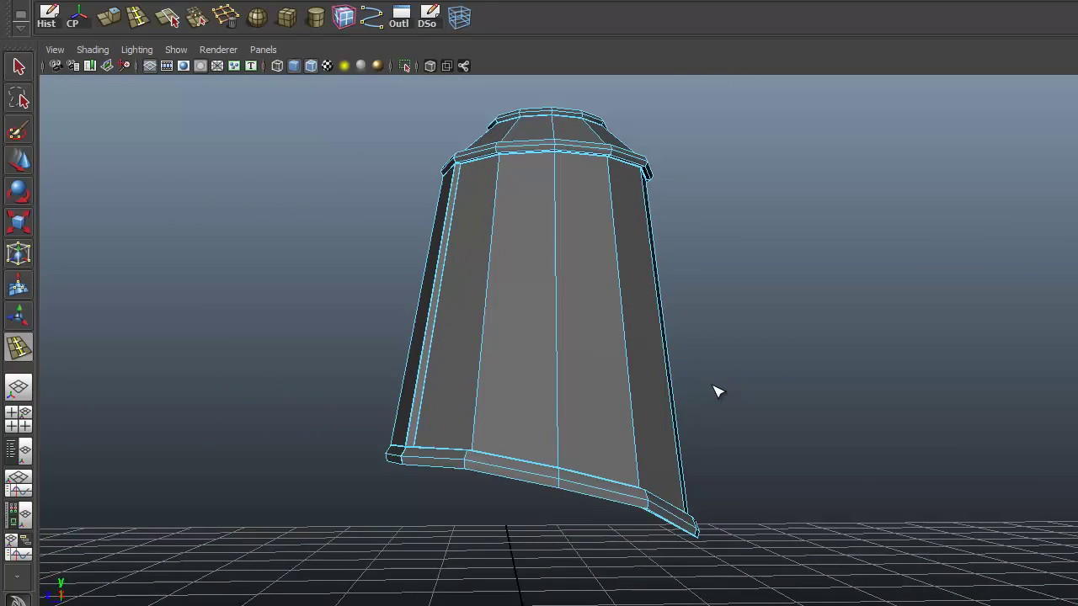
{"action": "left_click_drag", "start_coordinate": [718, 392], "coordinate": [712, 387], "text": "alt"}
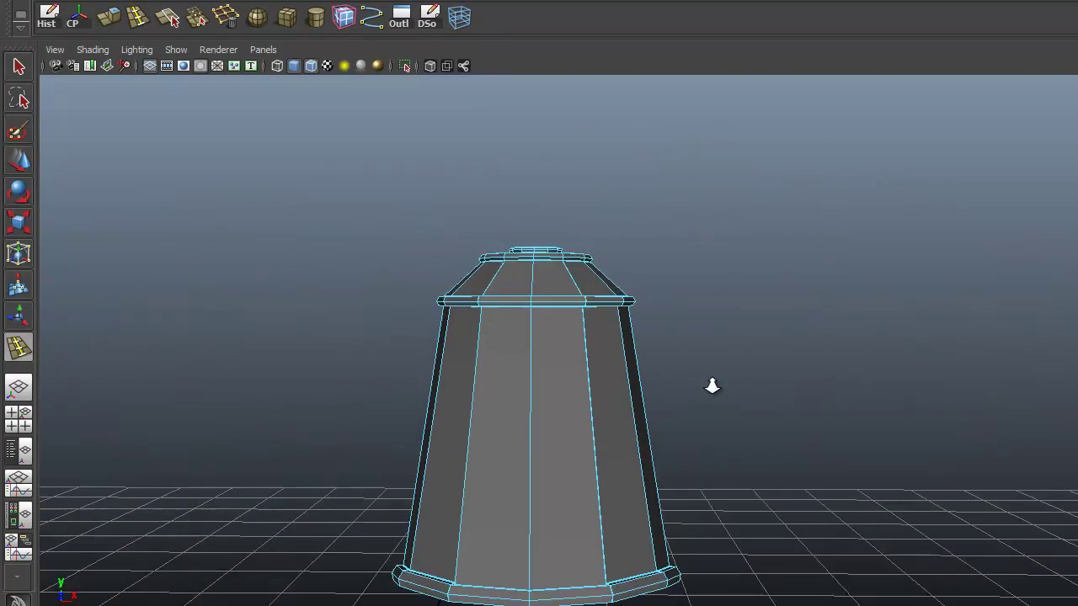
{"action": "right_click_drag", "start_coordinate": [712, 386], "coordinate": [713, 387], "text": "alt"}
{"action": "key", "text": "q"}
{"action": "scroll", "coordinate": [712, 385], "scroll_direction": "up", "scroll_amount": 3}
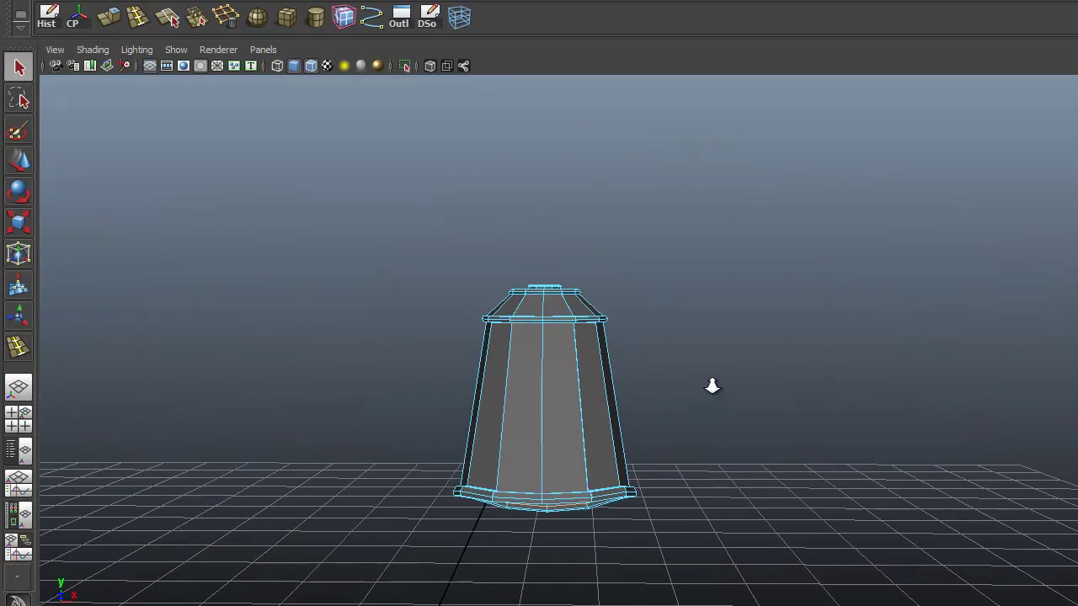
{"action": "key", "text": "space"}
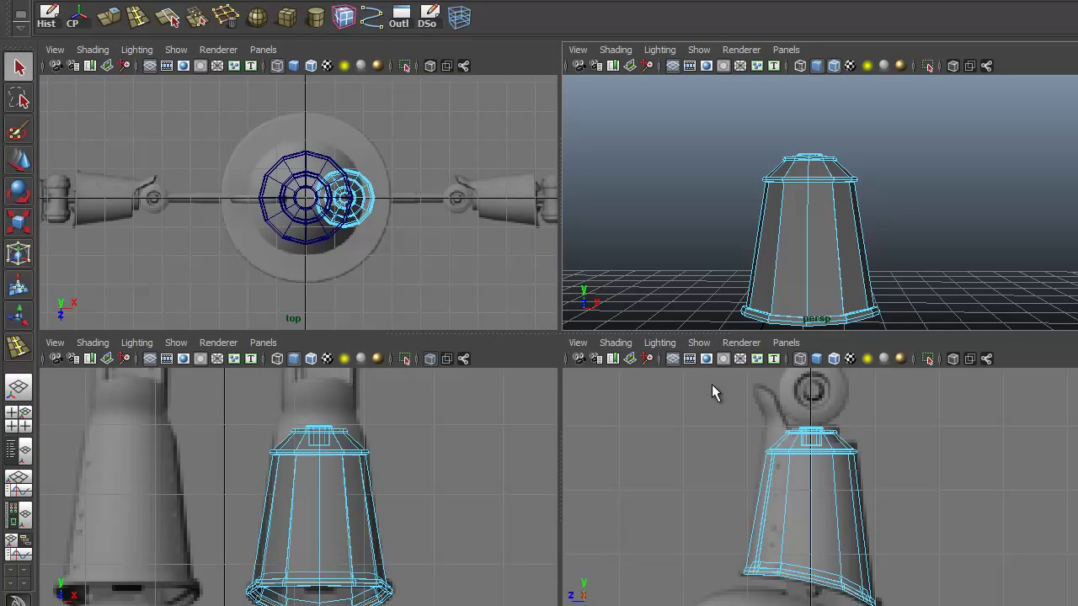
{"action": "middle_click_drag", "start_coordinate": [711, 385], "coordinate": [710, 370], "text": "alt"}
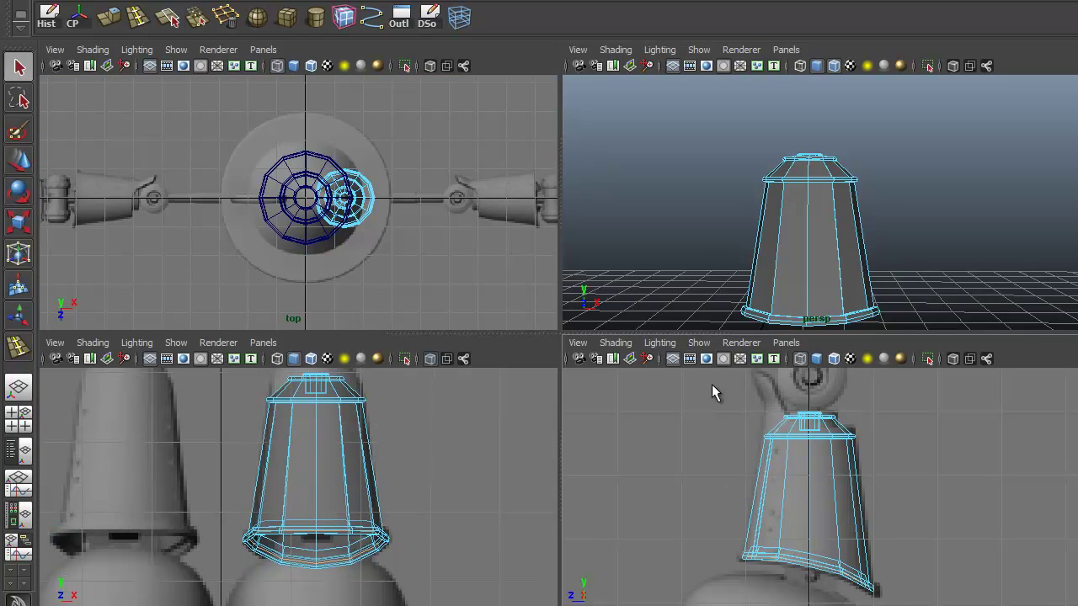
{"action": "key", "text": "space"}
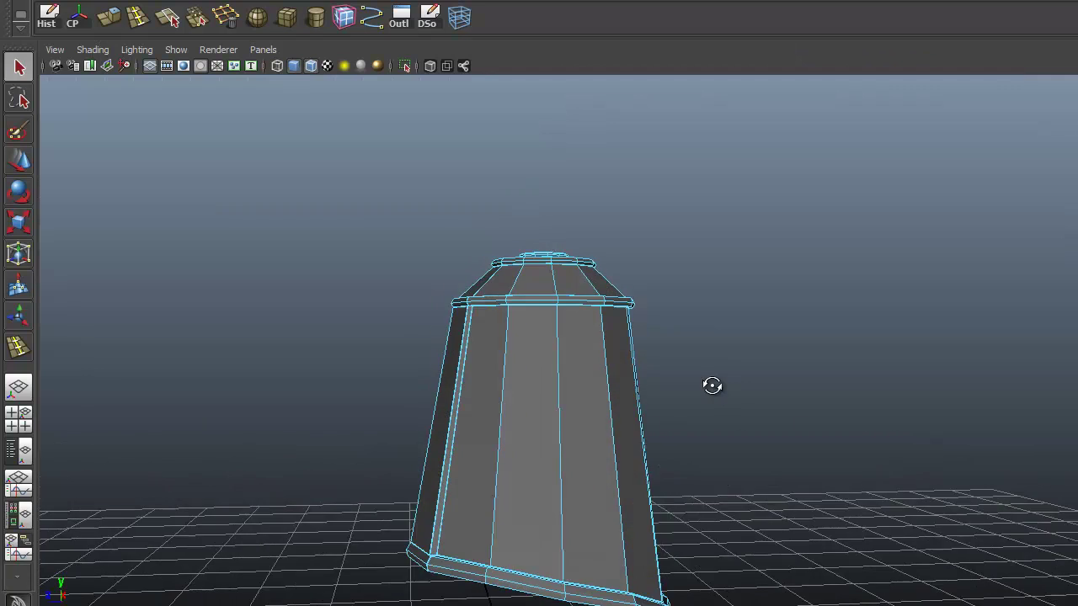